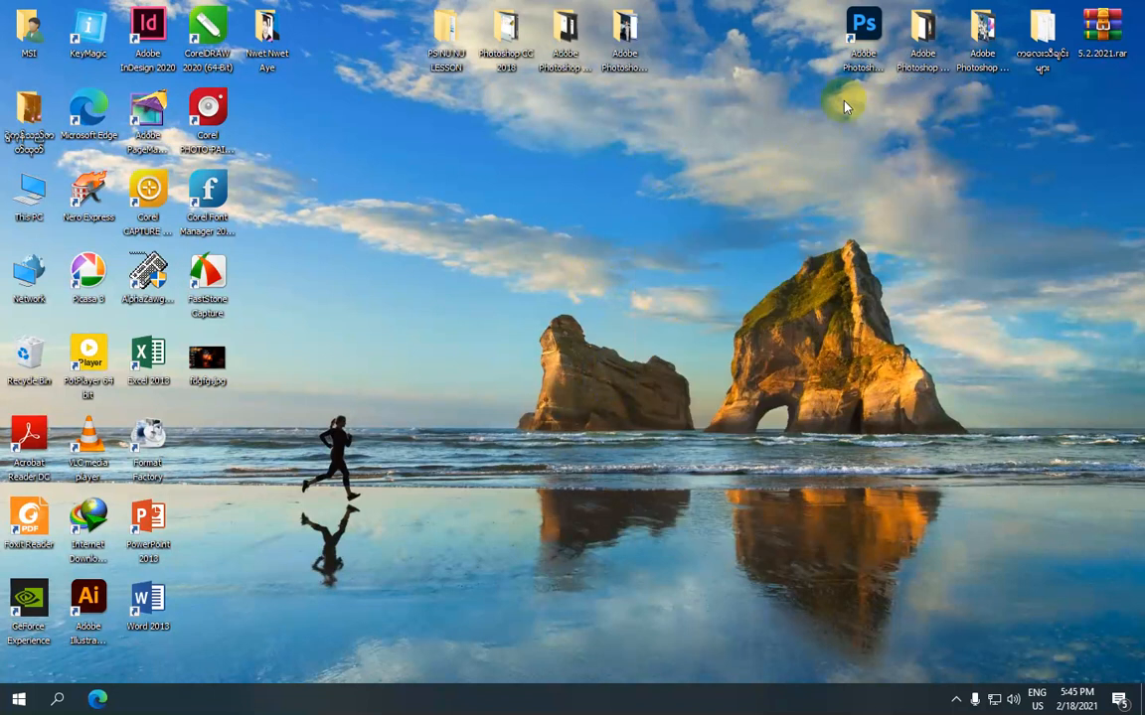
- Open the Adobe Photoshop CC 2021 practice folder on the desktop and go into its Passport subfolder
{"action": "double_click", "coordinate": [922, 39]}
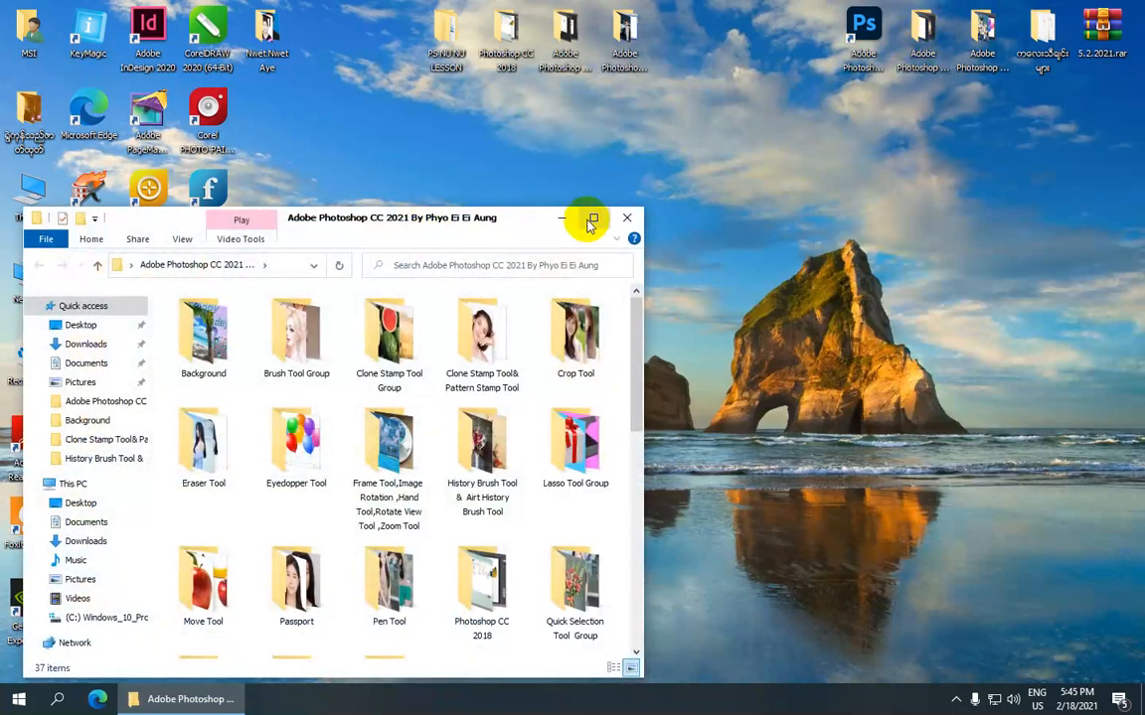
{"action": "scroll", "coordinate": [407, 383], "scroll_direction": "down", "scroll_amount": 5}
{"action": "scroll", "coordinate": [400, 437], "scroll_direction": "down", "scroll_amount": 3}
{"action": "scroll", "coordinate": [387, 447], "scroll_direction": "up", "scroll_amount": 10}
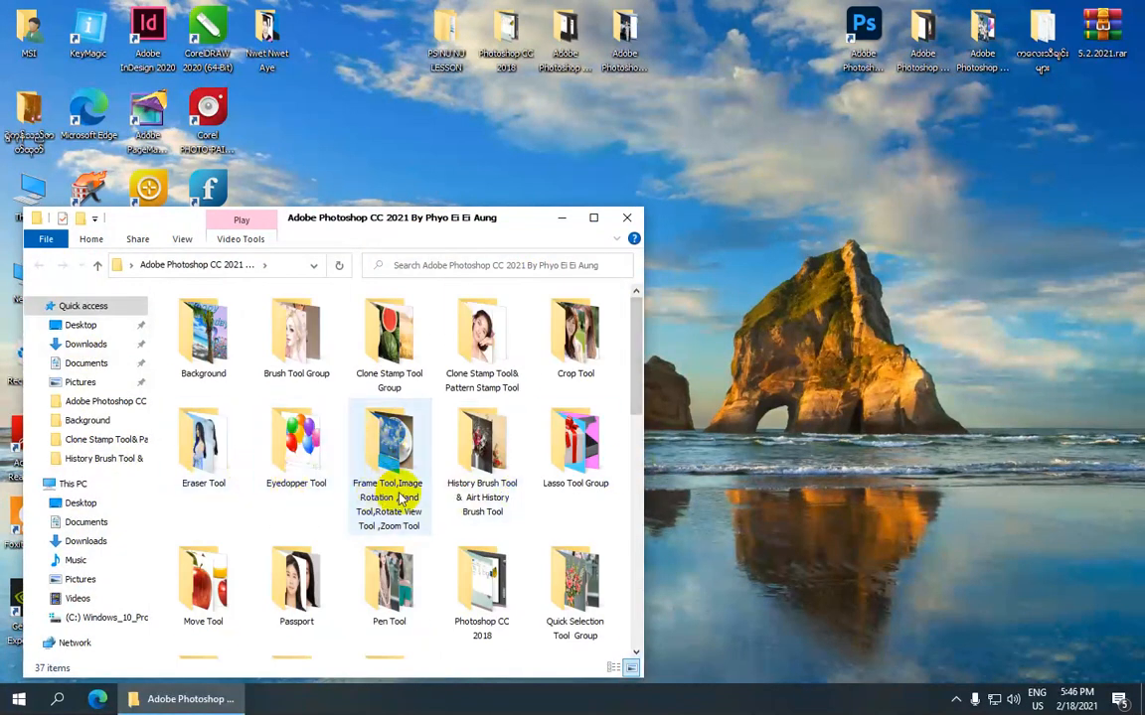
{"action": "double_click", "coordinate": [303, 587]}
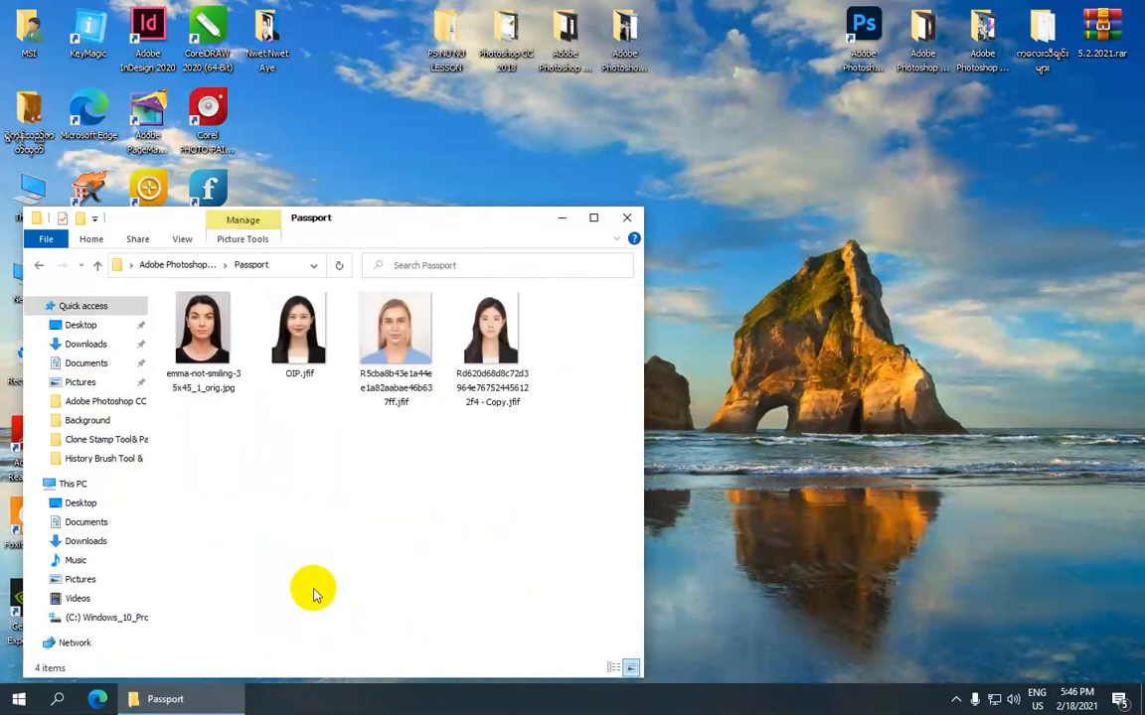
- Open the portrait R5cba8b43e1a44ee1a82aabae46b637ff.jfif from the Passport folder in Photoshop and minimize the folder window
{"action": "left_click", "coordinate": [395, 363]}
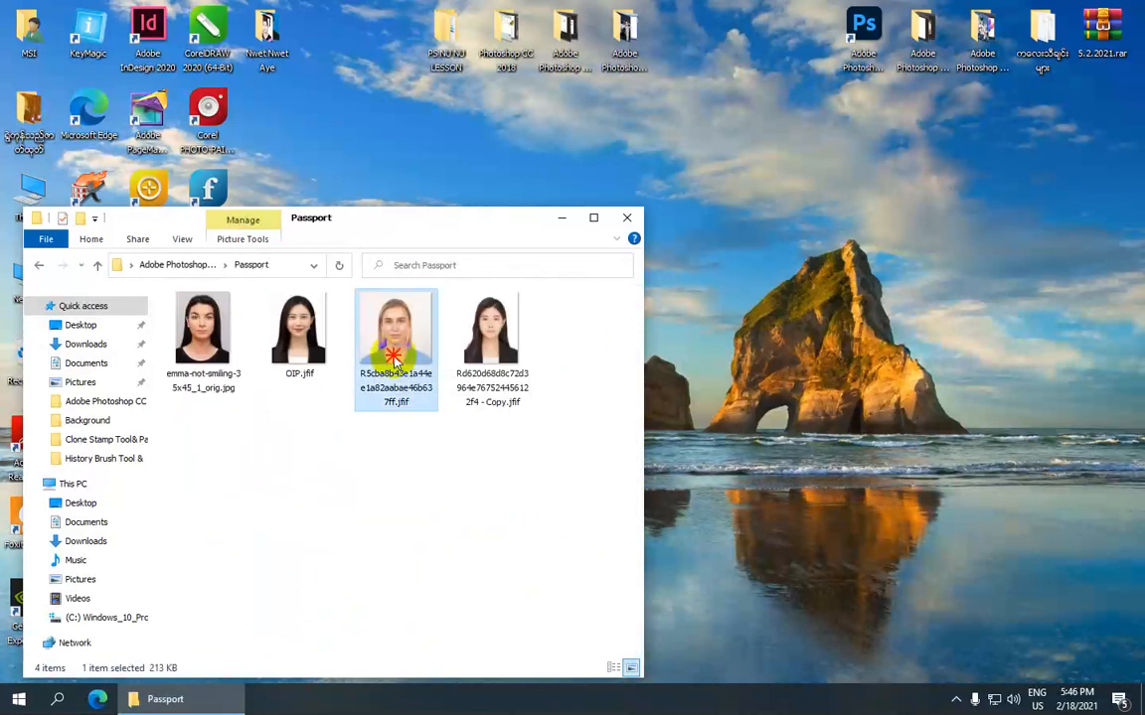
{"action": "left_click", "coordinate": [593, 220]}
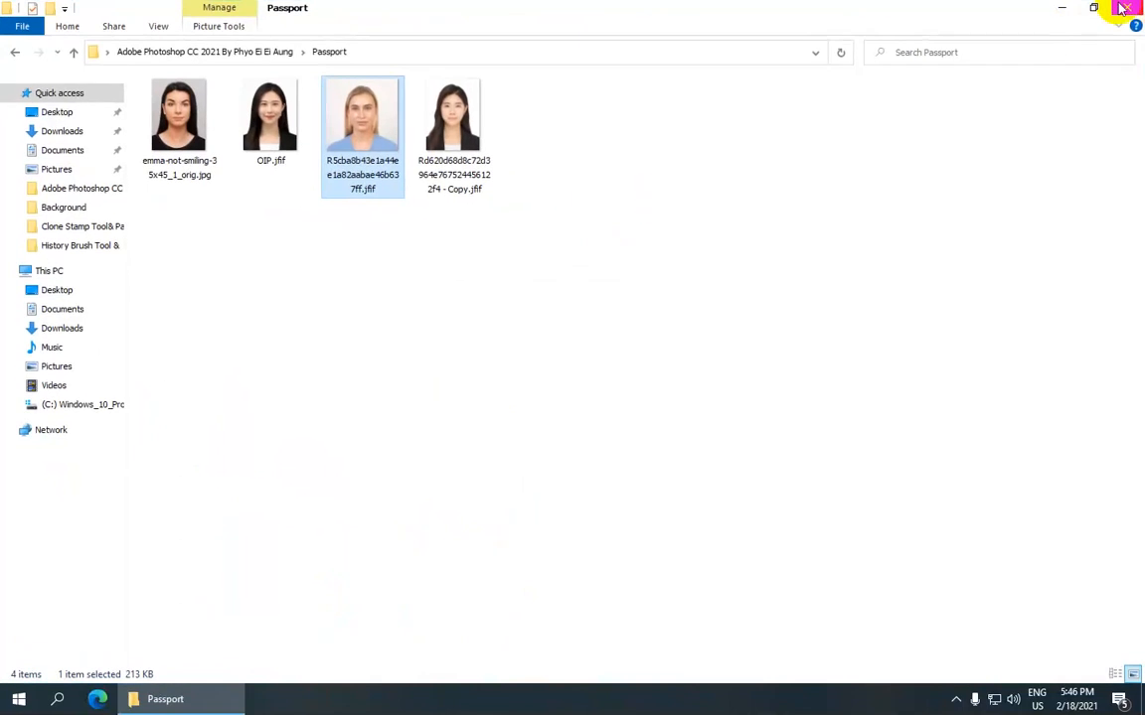
{"action": "left_click", "coordinate": [1090, 9]}
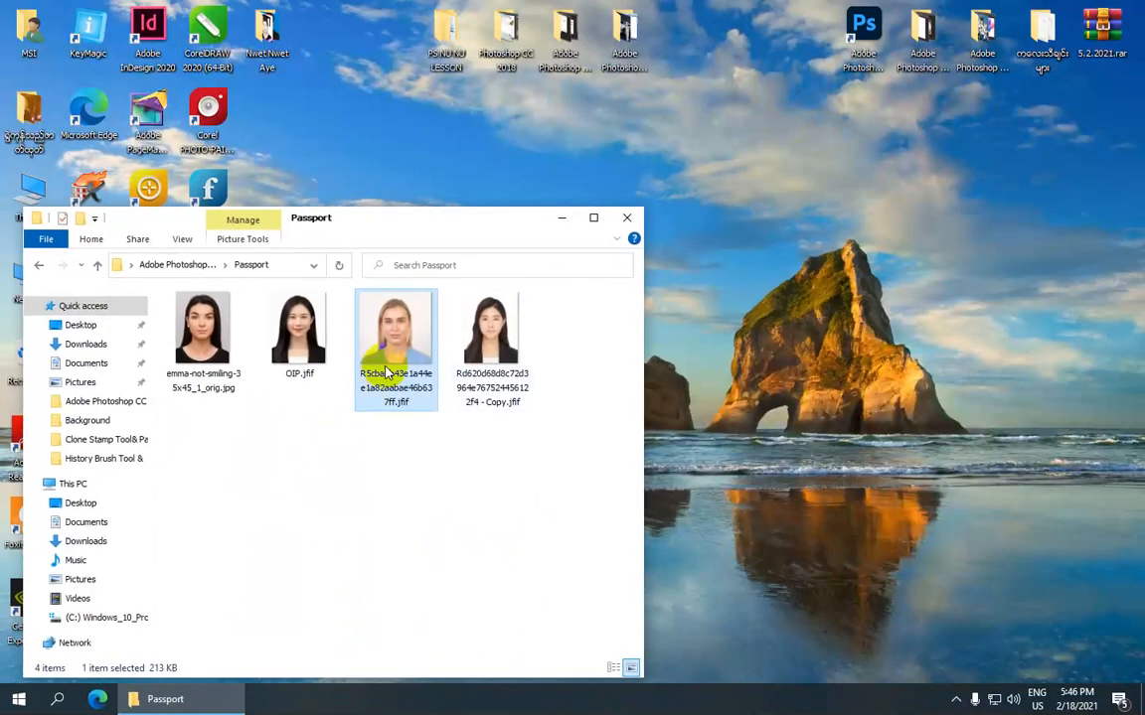
{"action": "left_click_drag", "start_coordinate": [390, 328], "coordinate": [867, 64]}
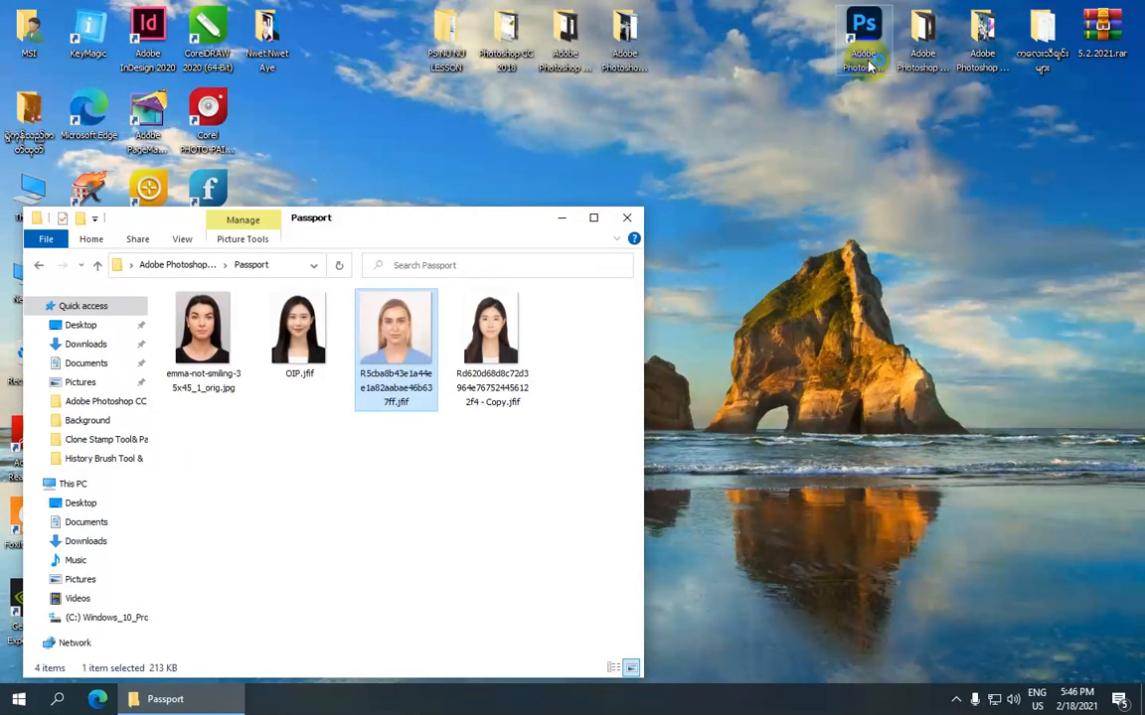
{"action": "left_click", "coordinate": [557, 220]}
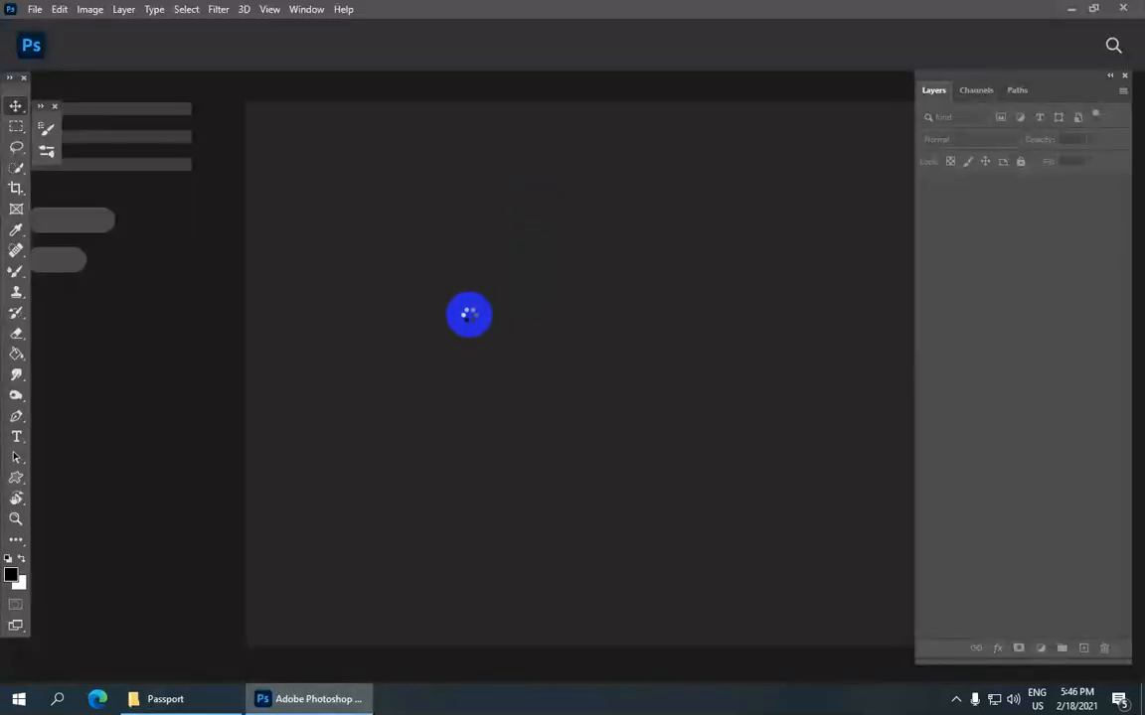
{"action": "scroll", "coordinate": [571, 341], "scroll_direction": "down", "scroll_amount": 1}
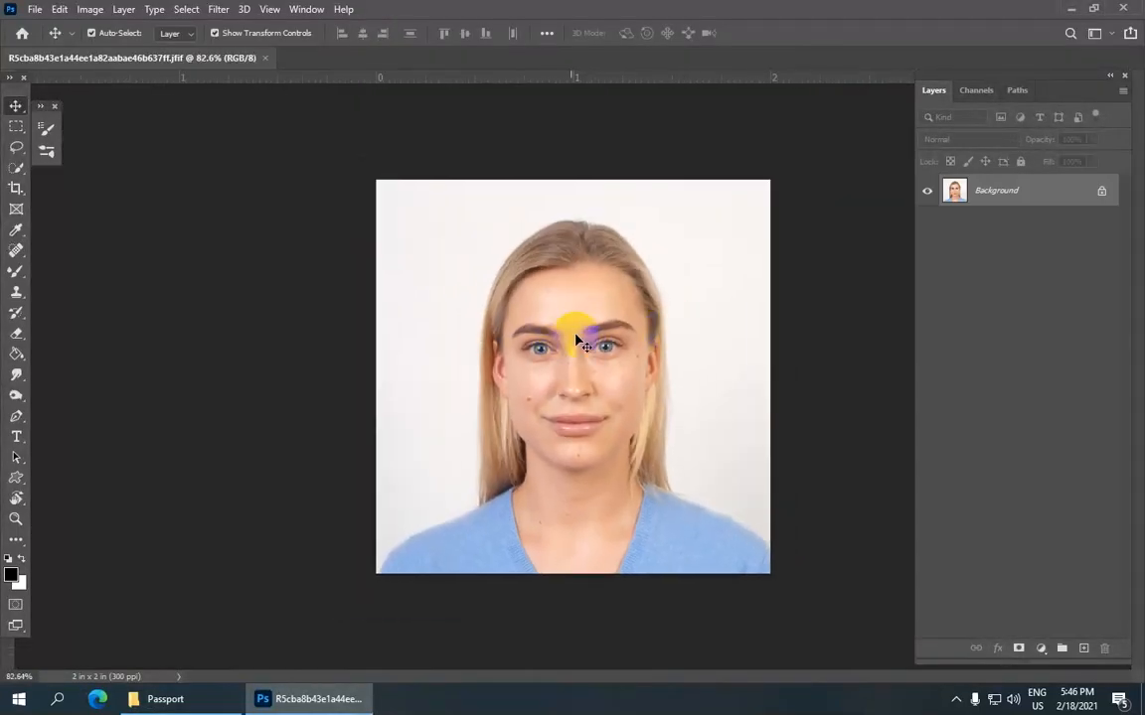
{"action": "scroll", "coordinate": [630, 314], "scroll_direction": "up", "scroll_amount": 2}
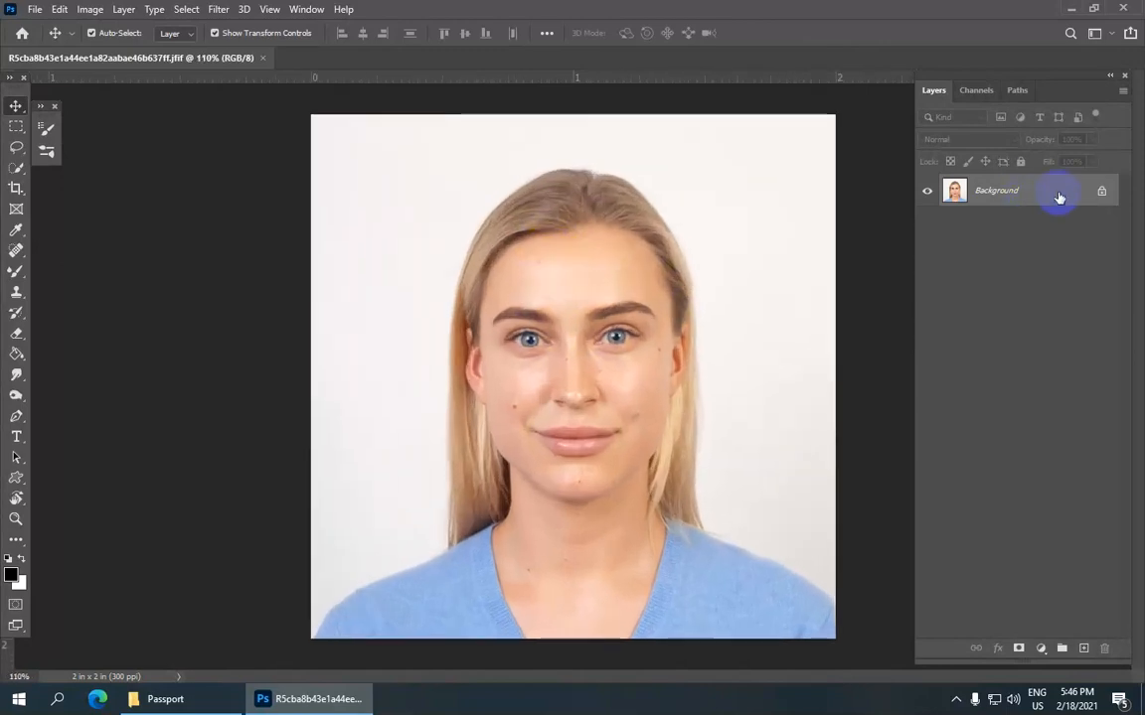
{"action": "left_click_drag", "start_coordinate": [1054, 197], "coordinate": [1087, 648]}
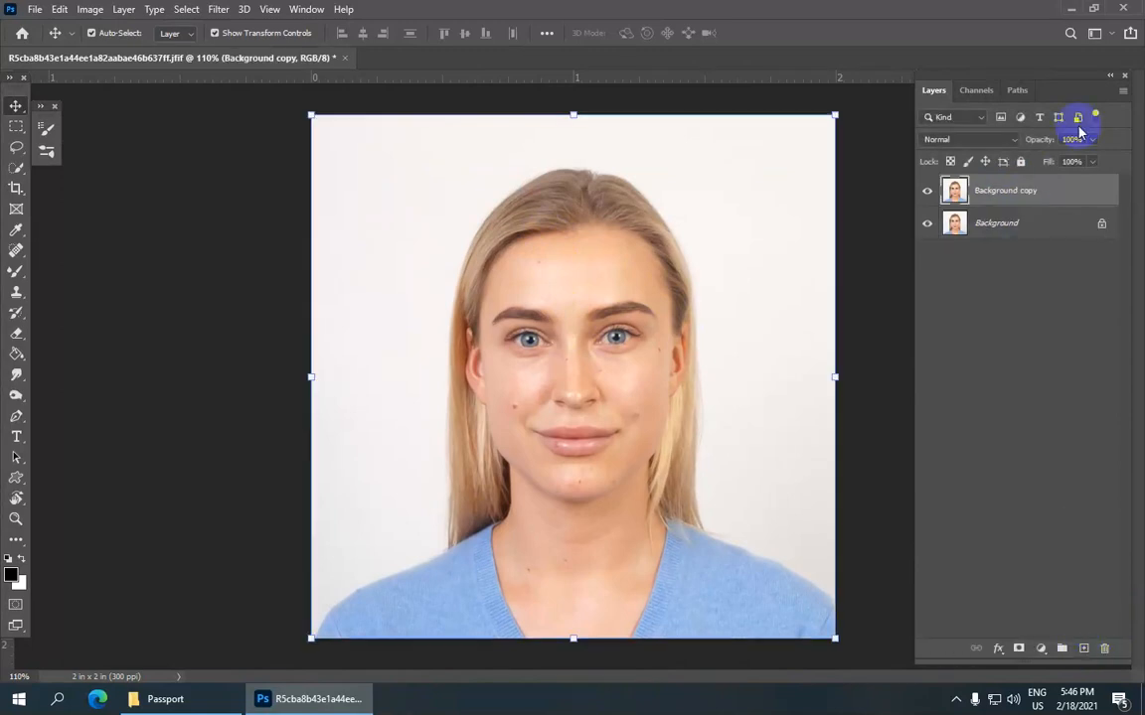
{"action": "scroll", "coordinate": [1003, 229], "scroll_direction": "down", "scroll_amount": 2}
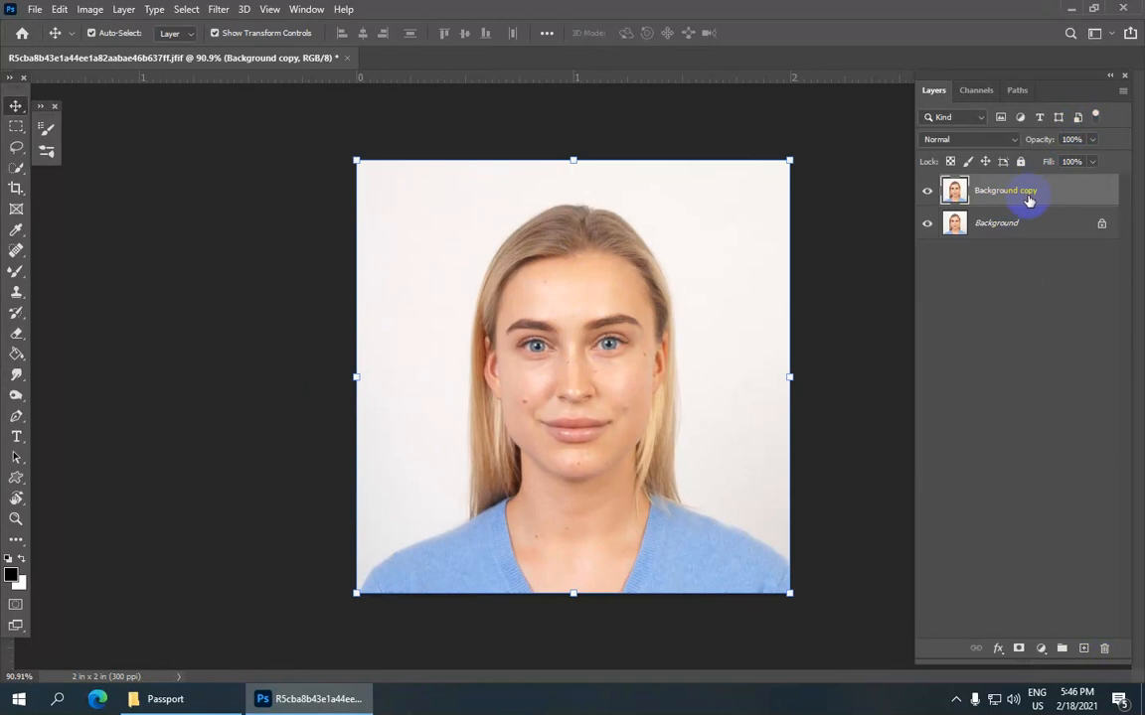
{"action": "key", "text": "Delete"}
- Duplicate the Background layer of the portrait into a new layer with Layer Via Copy
{"action": "left_click", "coordinate": [124, 9]}
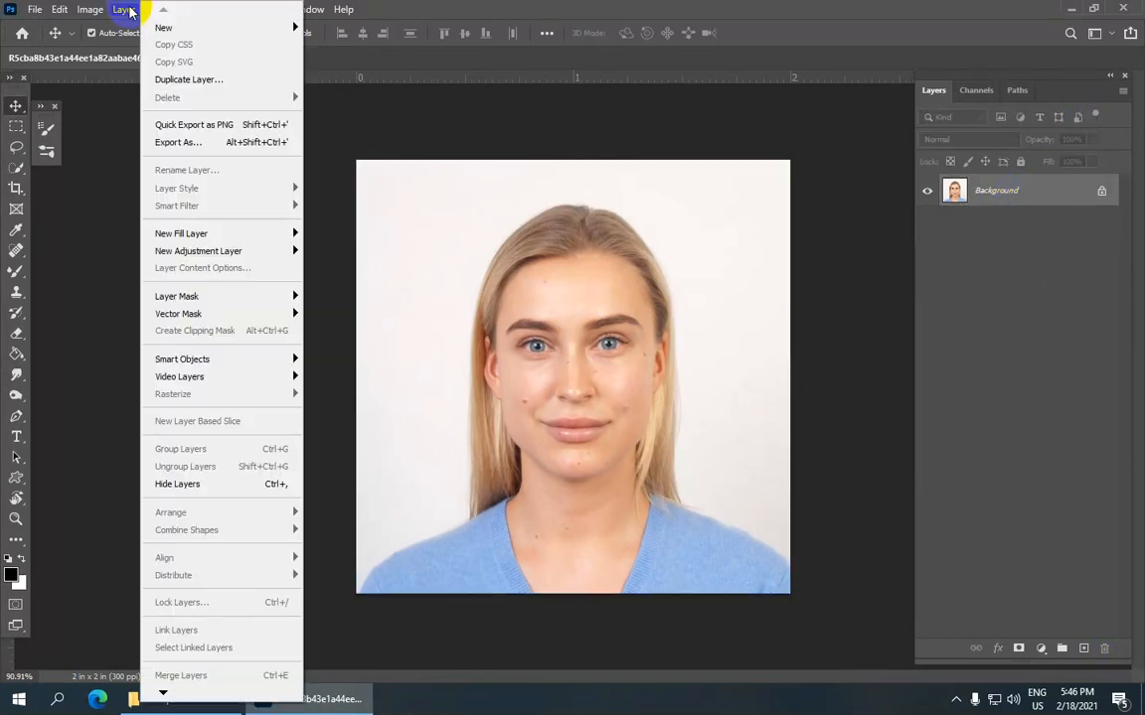
{"action": "mouse_move", "coordinate": [218, 27]}
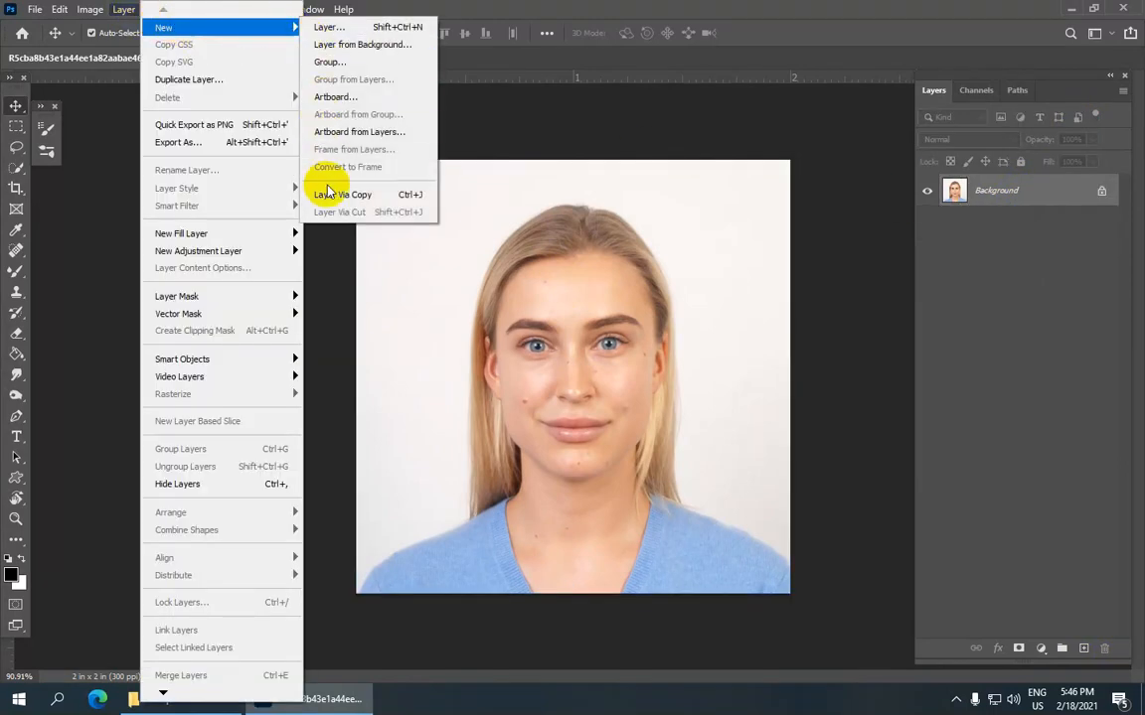
{"action": "left_click", "coordinate": [394, 197]}
{"action": "key", "text": "ctrl+minus"}
{"action": "key", "text": "ctrl+plus"}
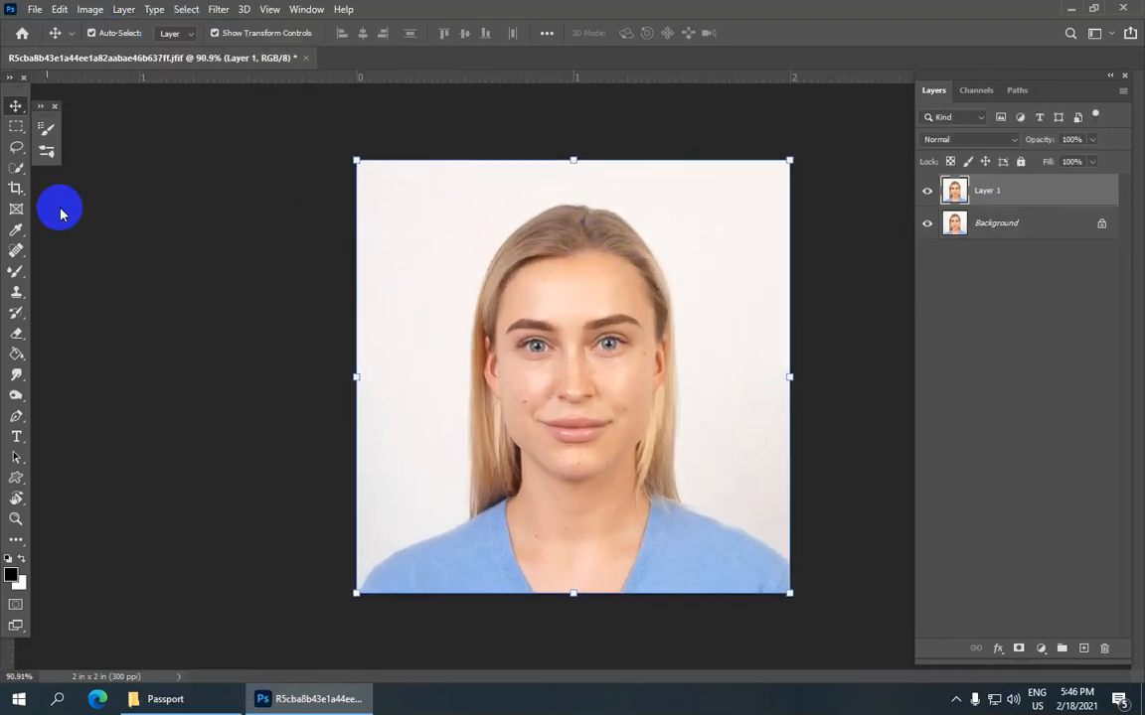
- Apply Auto Tone to Layer 1 of the portrait
{"action": "scroll", "coordinate": [610, 302], "scroll_direction": "down", "scroll_amount": 2}
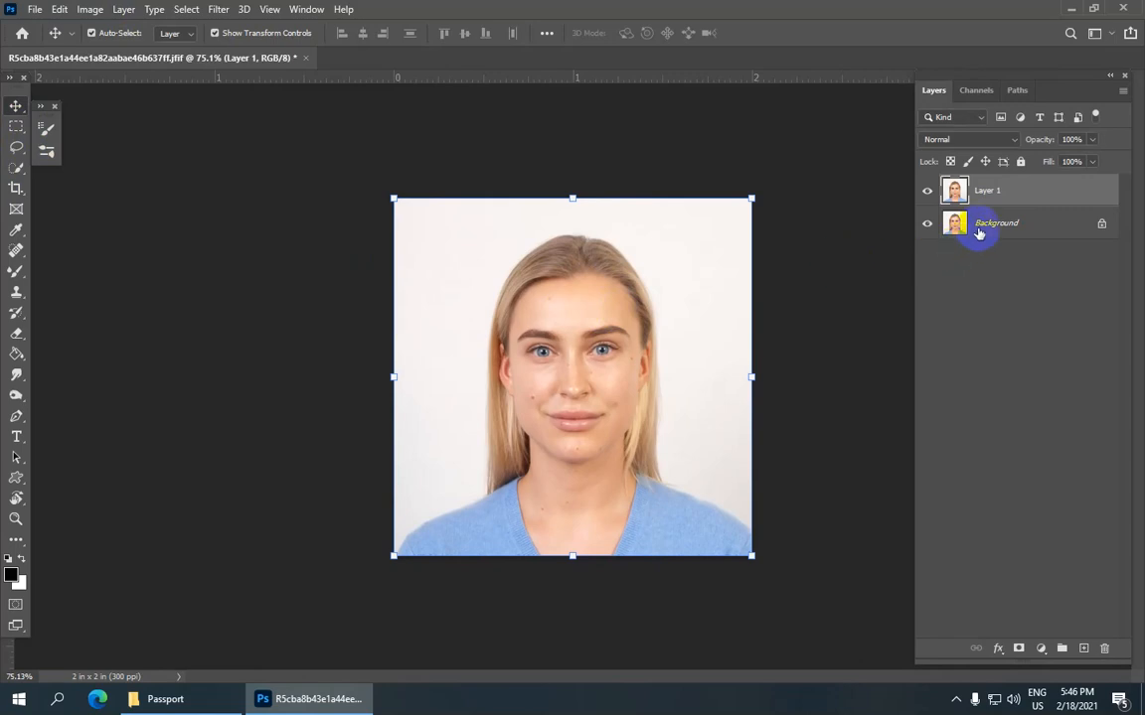
{"action": "left_click", "coordinate": [87, 14]}
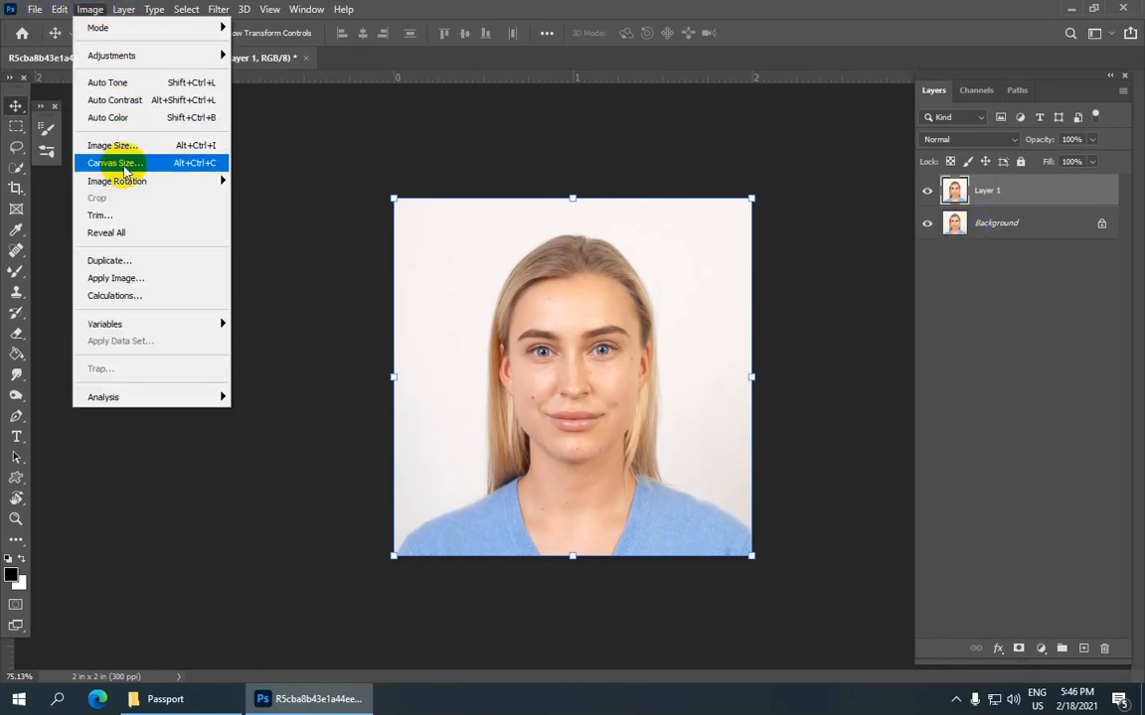
{"action": "left_click", "coordinate": [132, 85]}
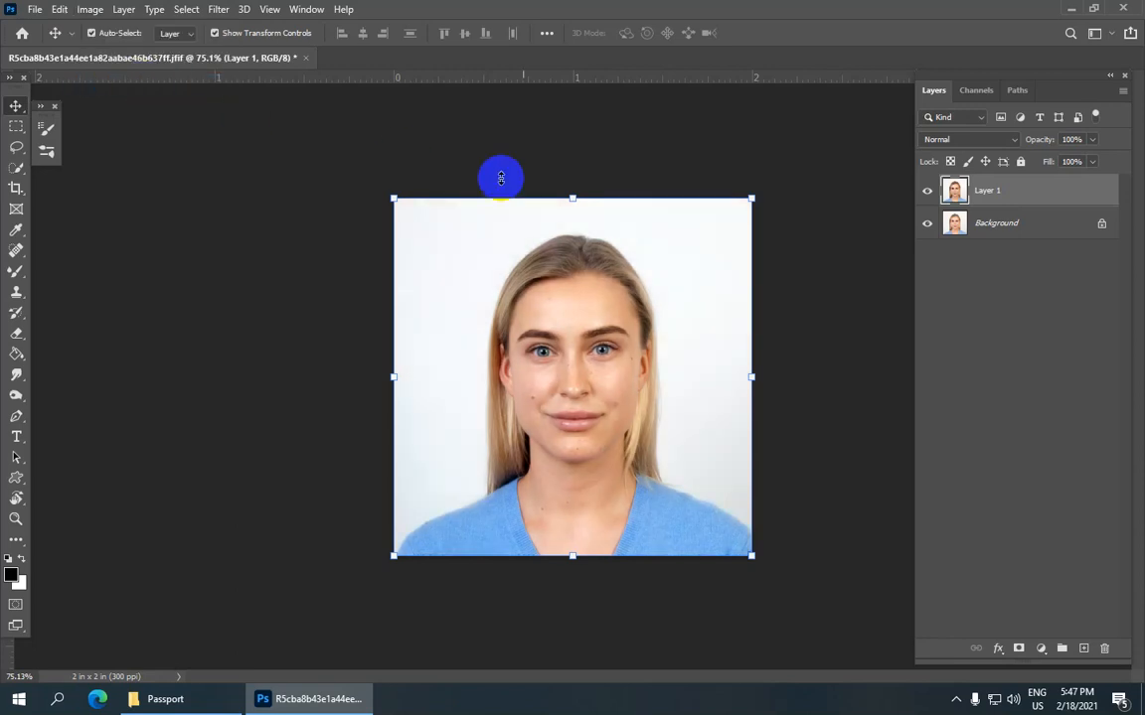
- Compare the tone-corrected portrait with the original by hiding and showing Layer 1
{"action": "scroll", "coordinate": [567, 337], "scroll_direction": "down", "scroll_amount": 2}
{"action": "scroll", "coordinate": [567, 337], "scroll_direction": "up", "scroll_amount": 4}
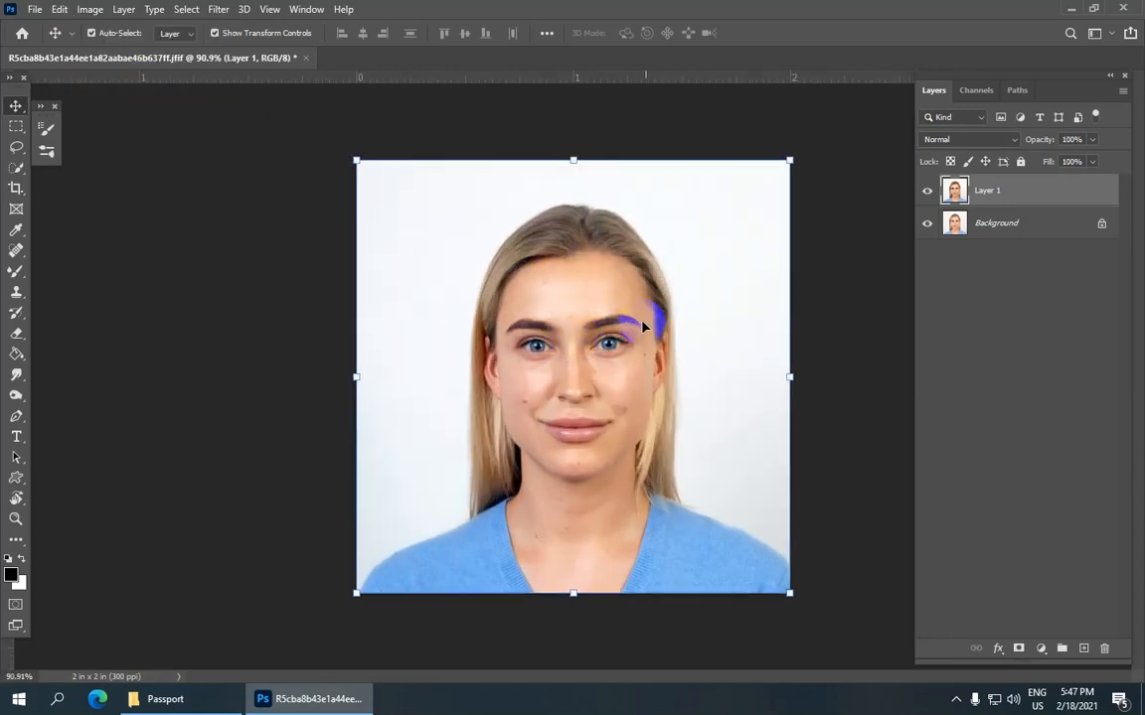
{"action": "left_click", "coordinate": [927, 194]}
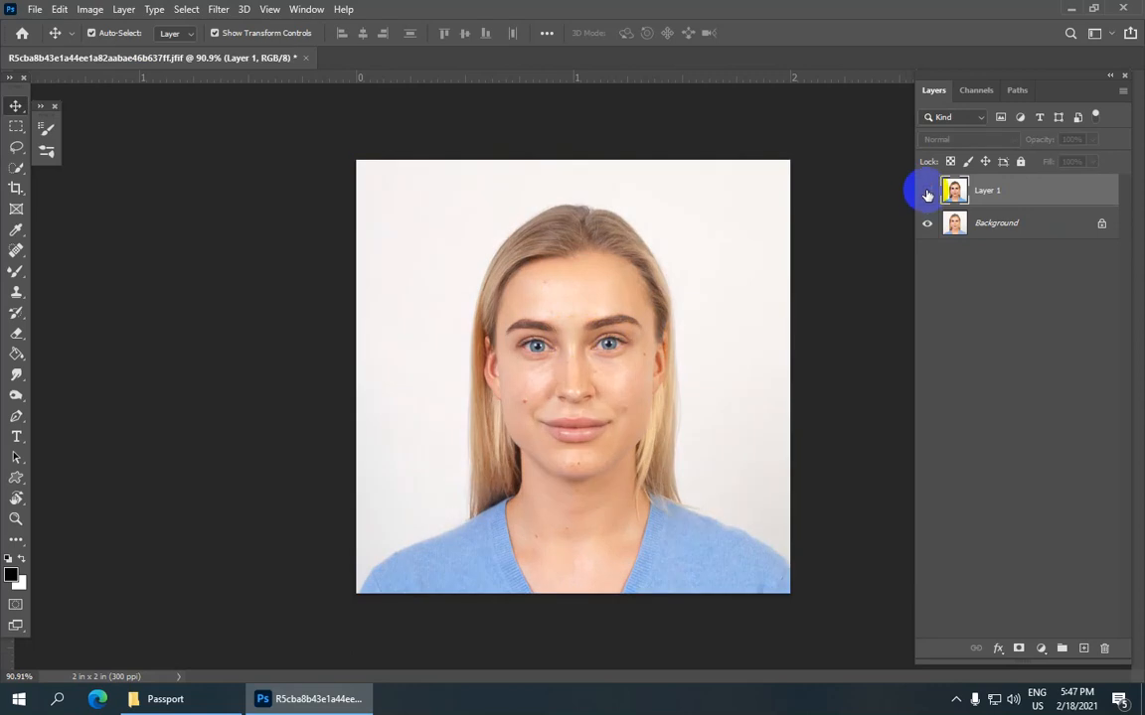
{"action": "left_click", "coordinate": [925, 192]}
{"action": "left_click", "coordinate": [926, 192]}
{"action": "left_click", "coordinate": [925, 191]}
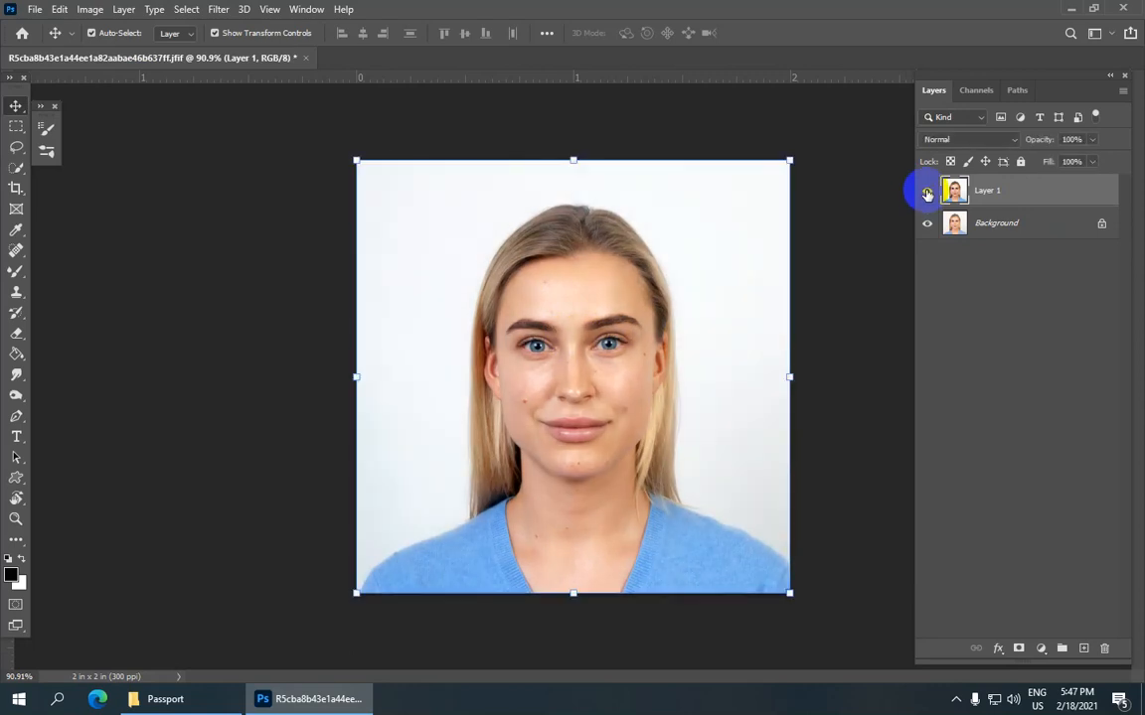
{"action": "scroll", "coordinate": [826, 171], "scroll_direction": "down", "scroll_amount": 3}
{"action": "scroll", "coordinate": [727, 203], "scroll_direction": "up", "scroll_amount": 2}
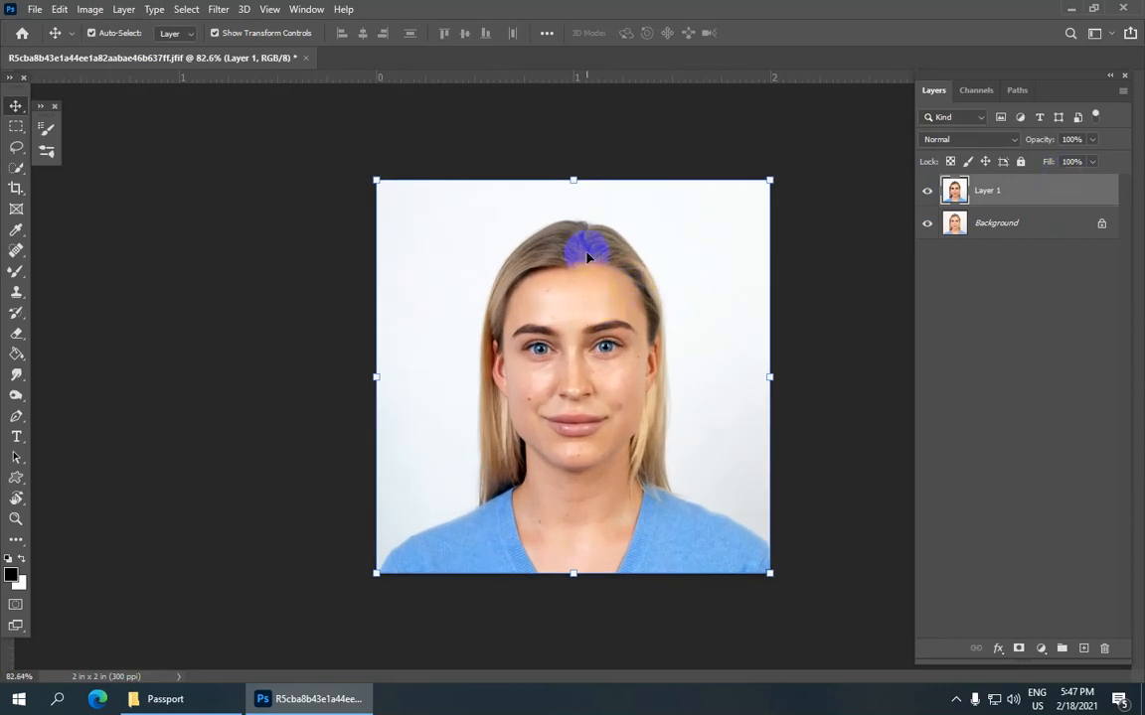
{"action": "scroll", "coordinate": [639, 325], "scroll_direction": "down", "scroll_amount": 1}
{"action": "scroll", "coordinate": [639, 325], "scroll_direction": "up", "scroll_amount": 2}
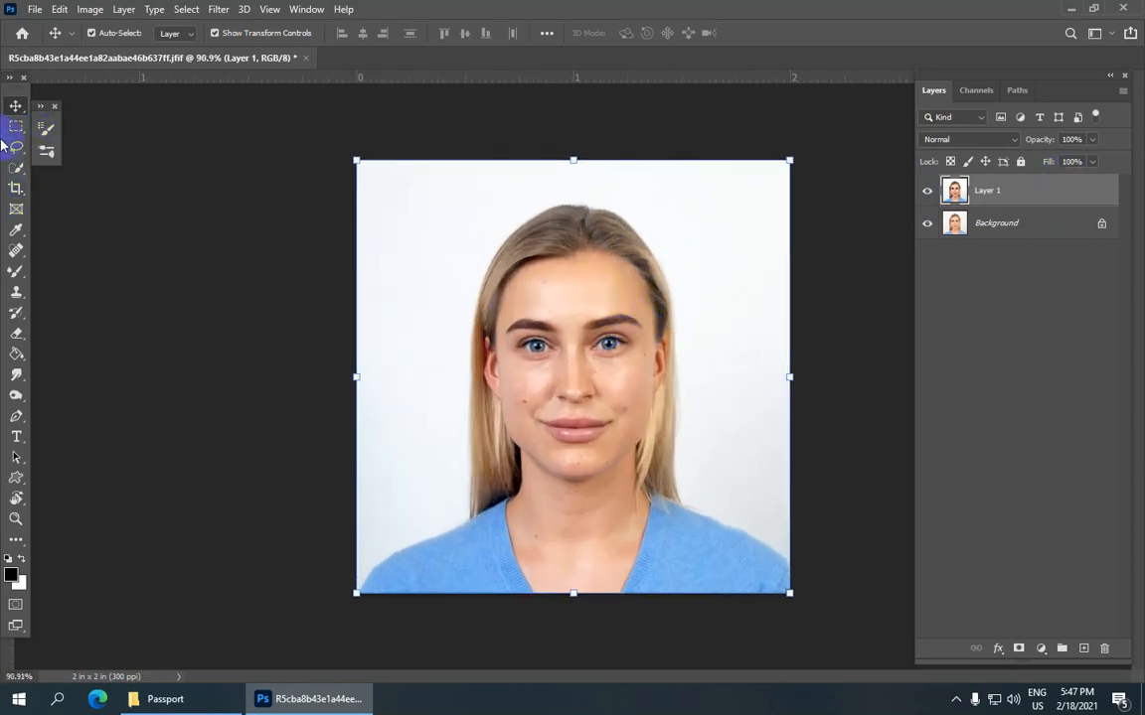
- Select the woman's face and neck with the Quick Selection tool and subtract the hair from the selection
{"action": "left_click", "coordinate": [15, 175]}
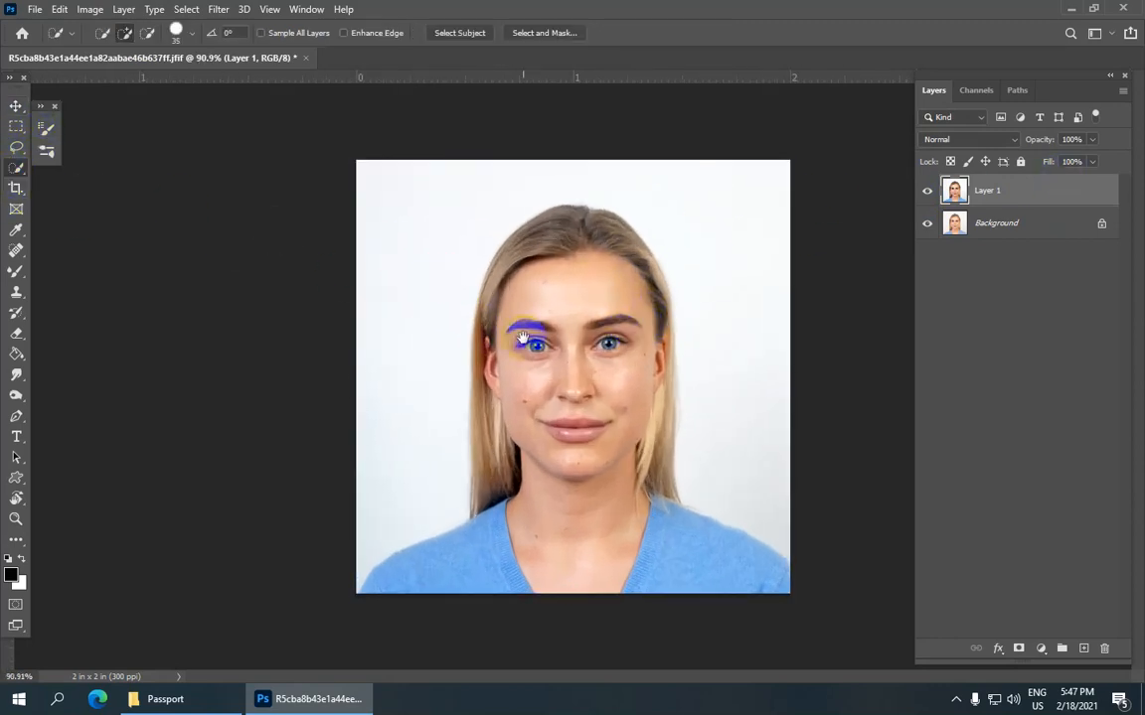
{"action": "mouse_move", "coordinate": [15, 169]}
{"action": "left_mouse_down"}
{"action": "mouse_move", "coordinate": [127, 175]}
{"action": "mouse_move", "coordinate": [129, 186]}
{"action": "left_mouse_up"}
{"action": "mouse_move", "coordinate": [567, 293]}
{"action": "left_mouse_down"}
{"action": "mouse_move", "coordinate": [568, 537]}
{"action": "mouse_move", "coordinate": [572, 391]}
{"action": "mouse_move", "coordinate": [505, 285]}
{"action": "left_mouse_up"}
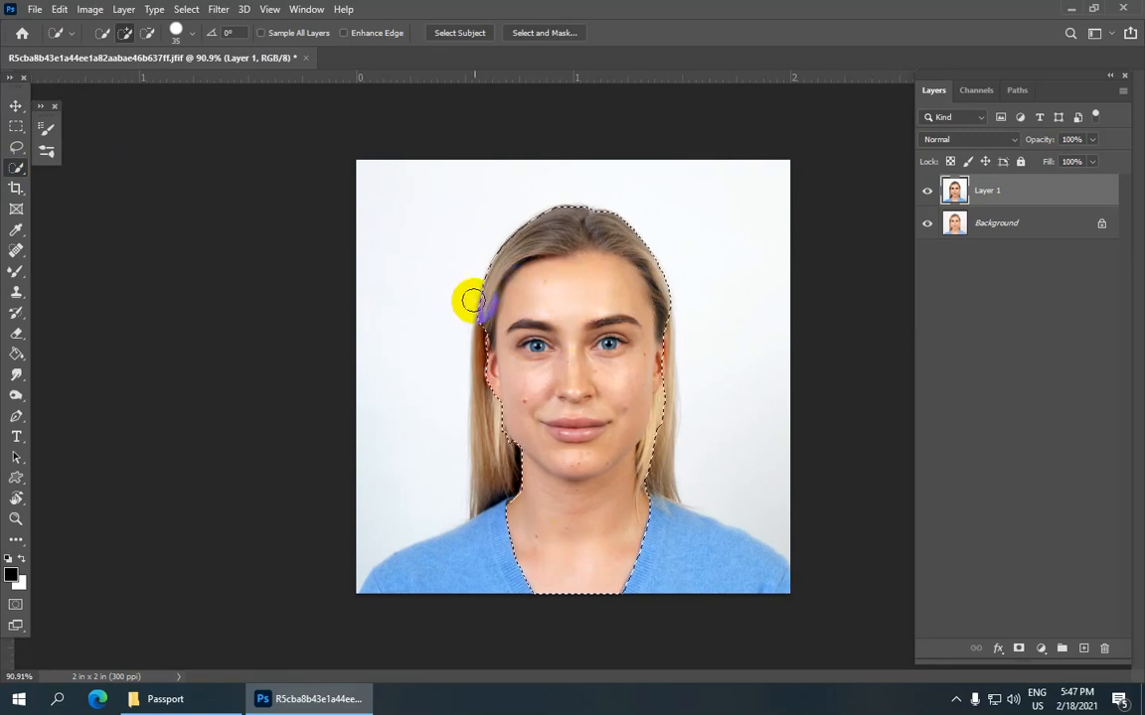
{"action": "mouse_move", "coordinate": [467, 299]}
{"action": "left_mouse_down"}
{"action": "mouse_move", "coordinate": [462, 319]}
{"action": "mouse_move", "coordinate": [518, 234]}
{"action": "mouse_move", "coordinate": [611, 227]}
{"action": "mouse_move", "coordinate": [654, 268]}
{"action": "mouse_move", "coordinate": [675, 322]}
{"action": "left_mouse_up"}
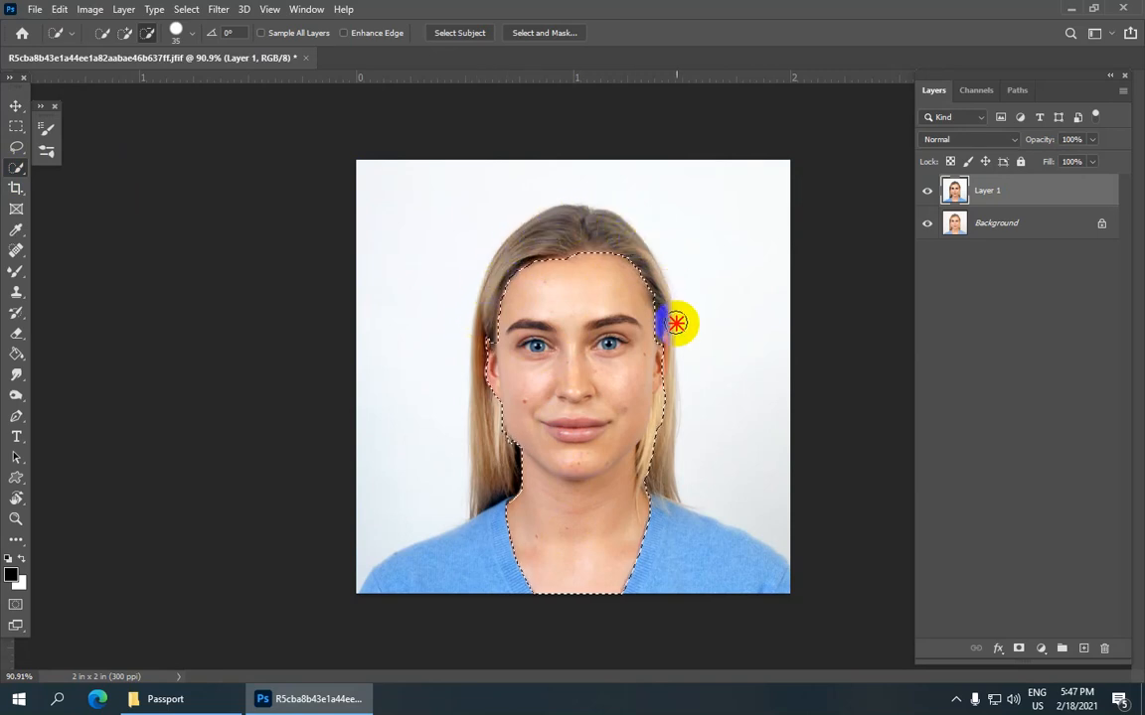
- Feather the face and neck selection with a radius of 30 pixels
{"action": "scroll", "coordinate": [592, 299], "scroll_direction": "down", "scroll_amount": 2}
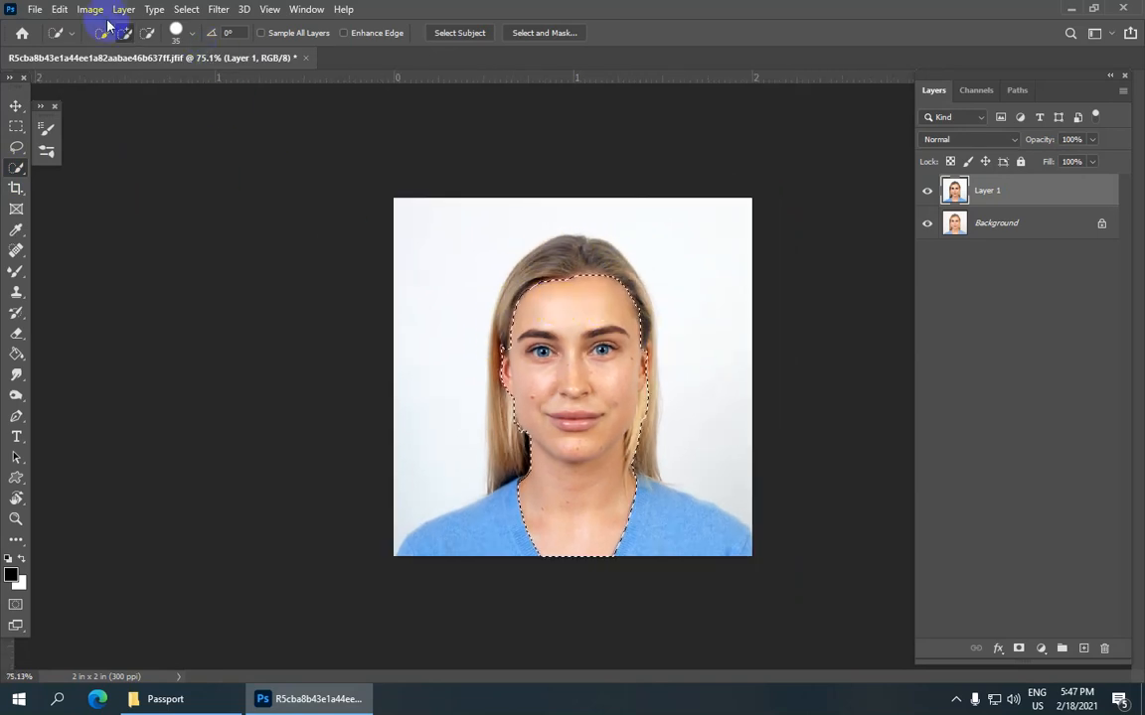
{"action": "scroll", "coordinate": [507, 319], "scroll_direction": "up", "scroll_amount": 1}
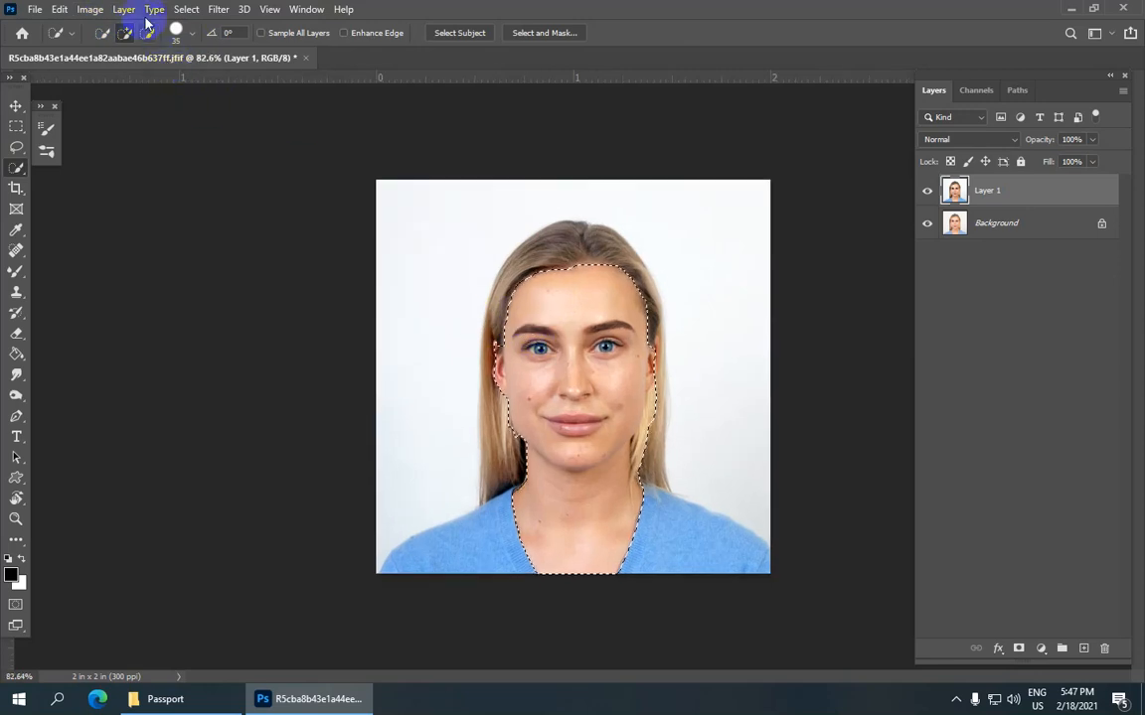
{"action": "left_click", "coordinate": [189, 12]}
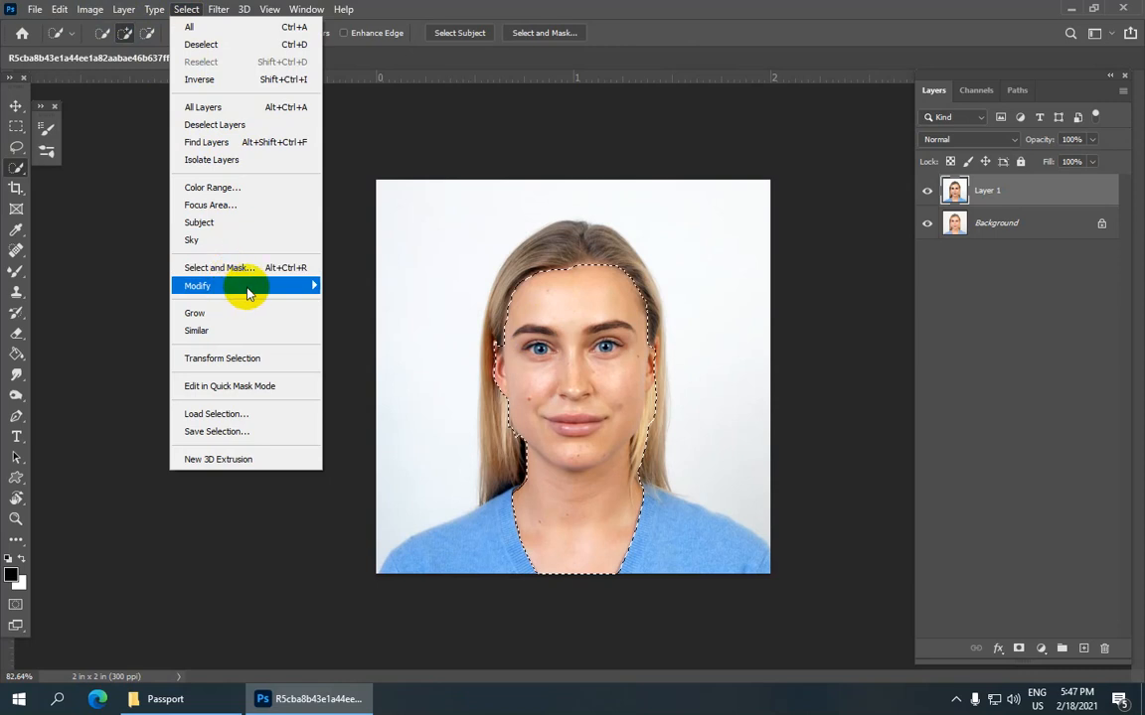
{"action": "mouse_move", "coordinate": [241, 291]}
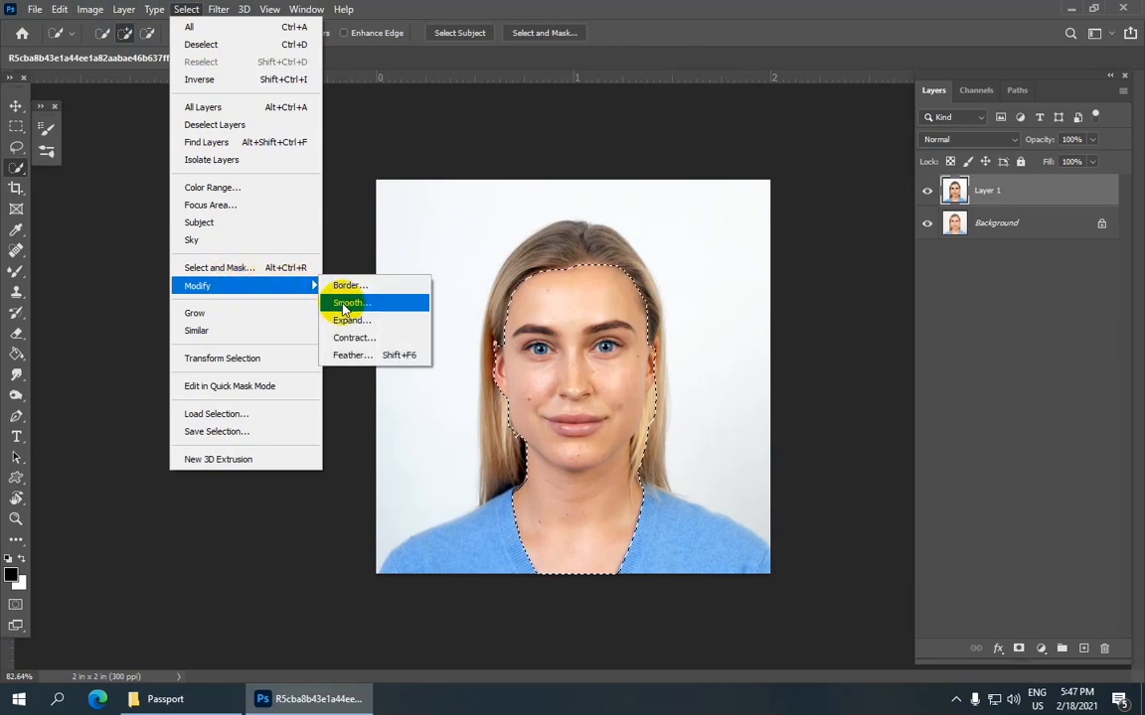
{"action": "left_click", "coordinate": [376, 358]}
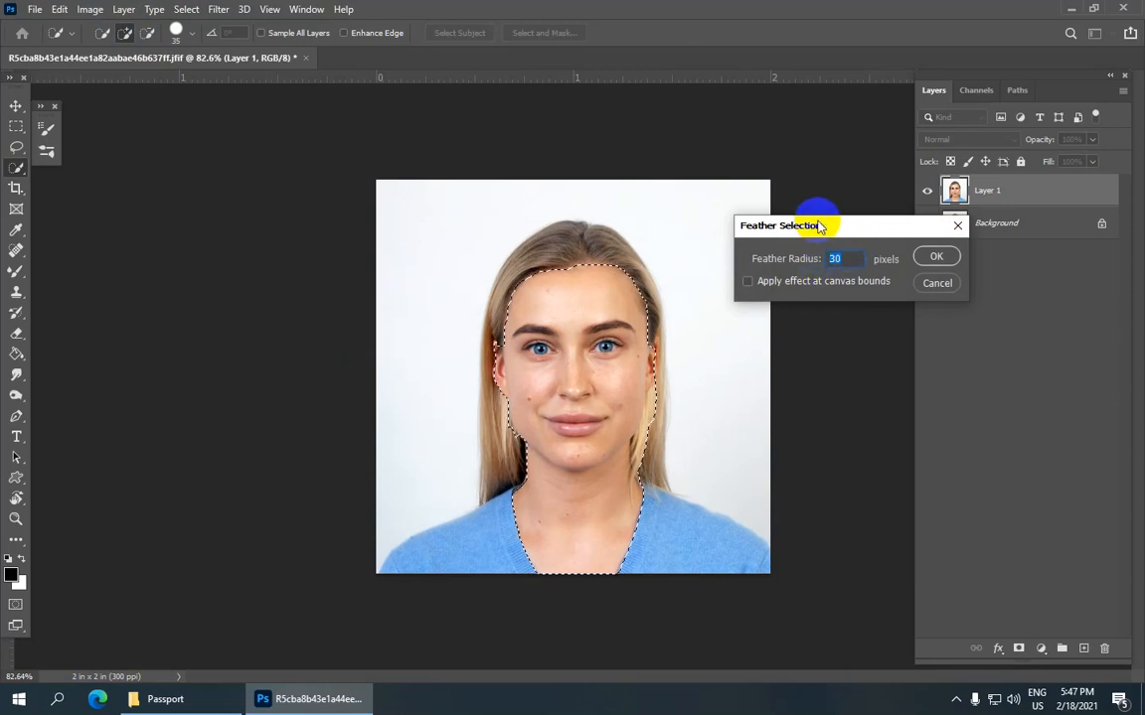
{"action": "left_click_drag", "start_coordinate": [834, 230], "coordinate": [879, 267]}
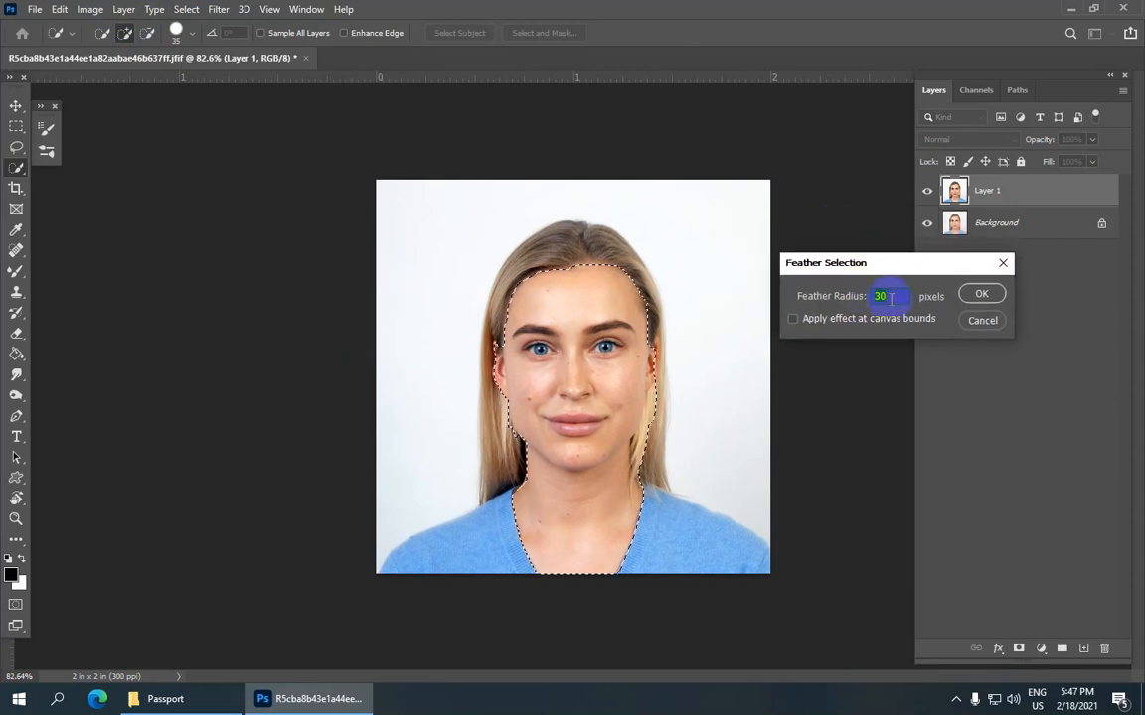
{"action": "left_click", "coordinate": [979, 295]}
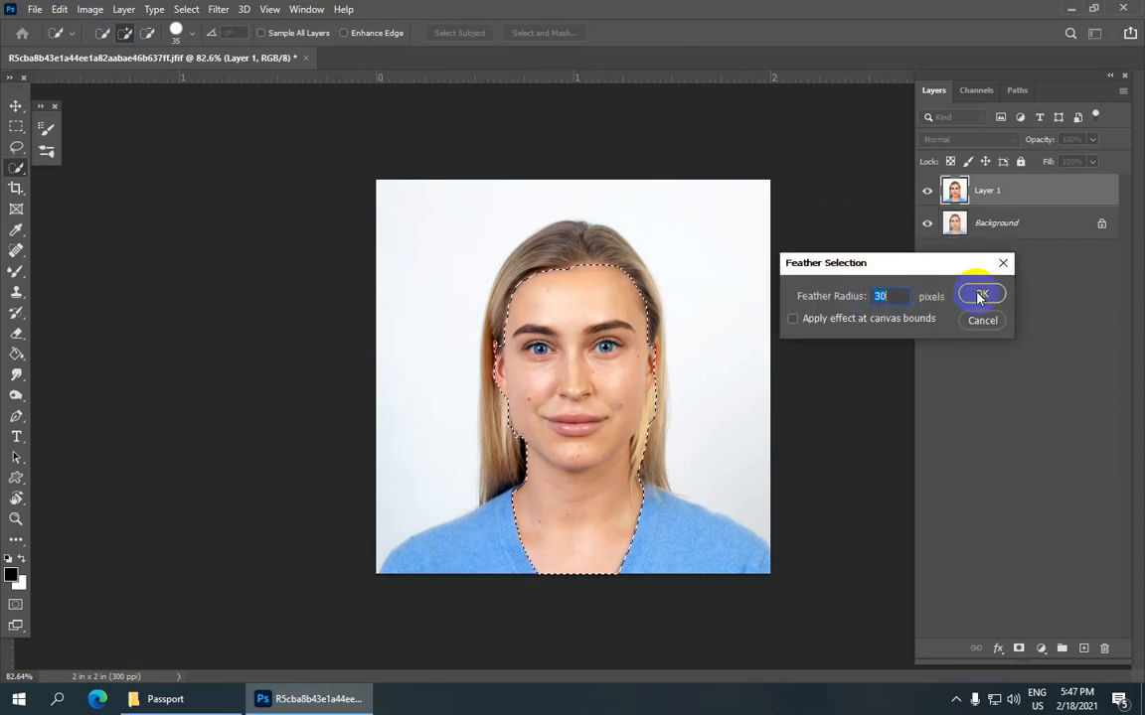
- Copy the feathered face and neck area to a new layer with Layer Via Copy
{"action": "scroll", "coordinate": [592, 338], "scroll_direction": "up", "scroll_amount": 1}
{"action": "left_click", "coordinate": [123, 10]}
{"action": "mouse_move", "coordinate": [212, 27]}
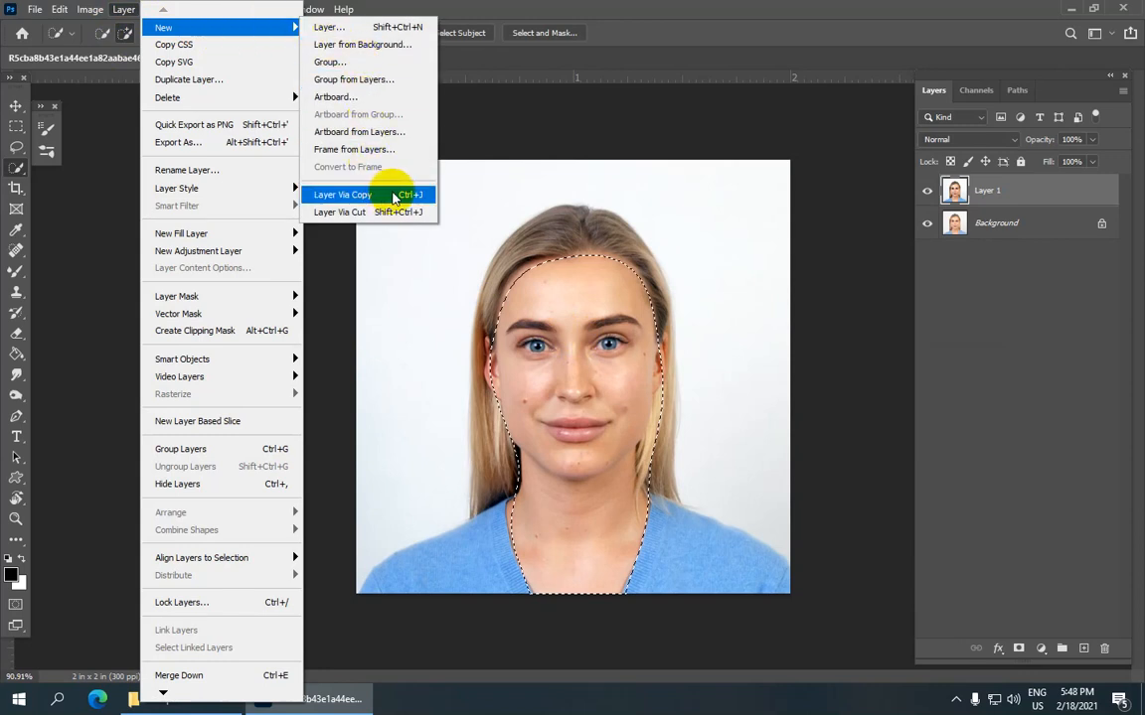
{"action": "left_click", "coordinate": [389, 195]}
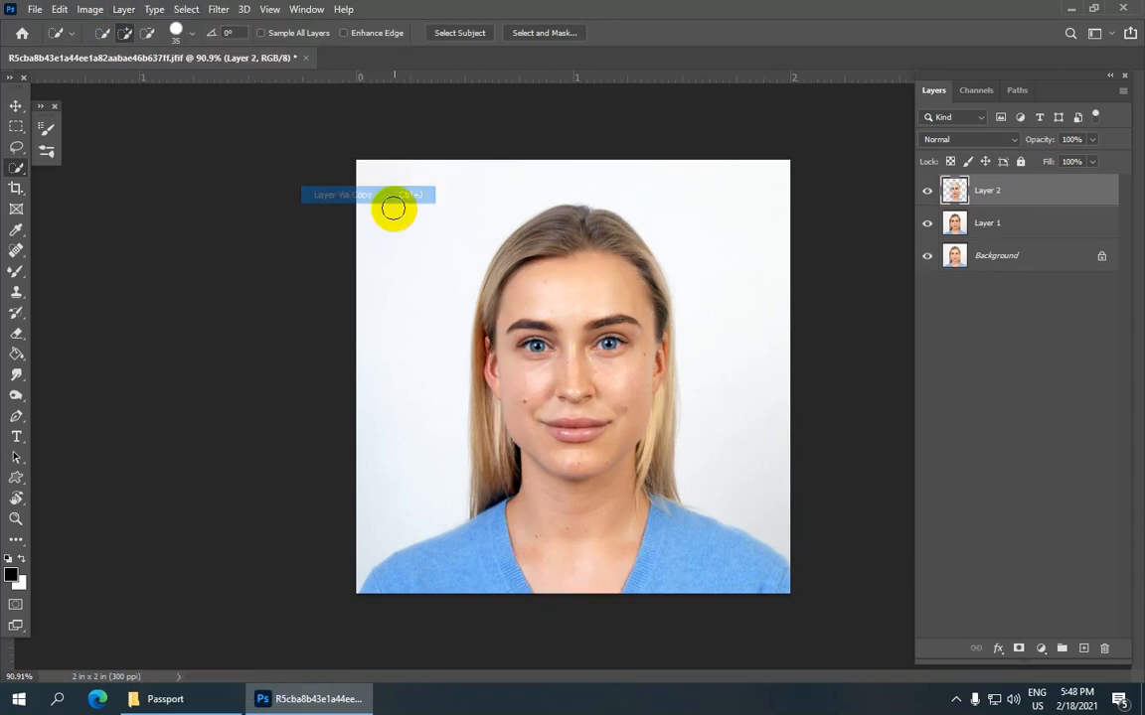
- Compare the portrait with and without the copied face and neck layer by hiding and showing Layer 2
{"action": "scroll", "coordinate": [582, 268], "scroll_direction": "down", "scroll_amount": 2}
{"action": "scroll", "coordinate": [585, 271], "scroll_direction": "up", "scroll_amount": 2}
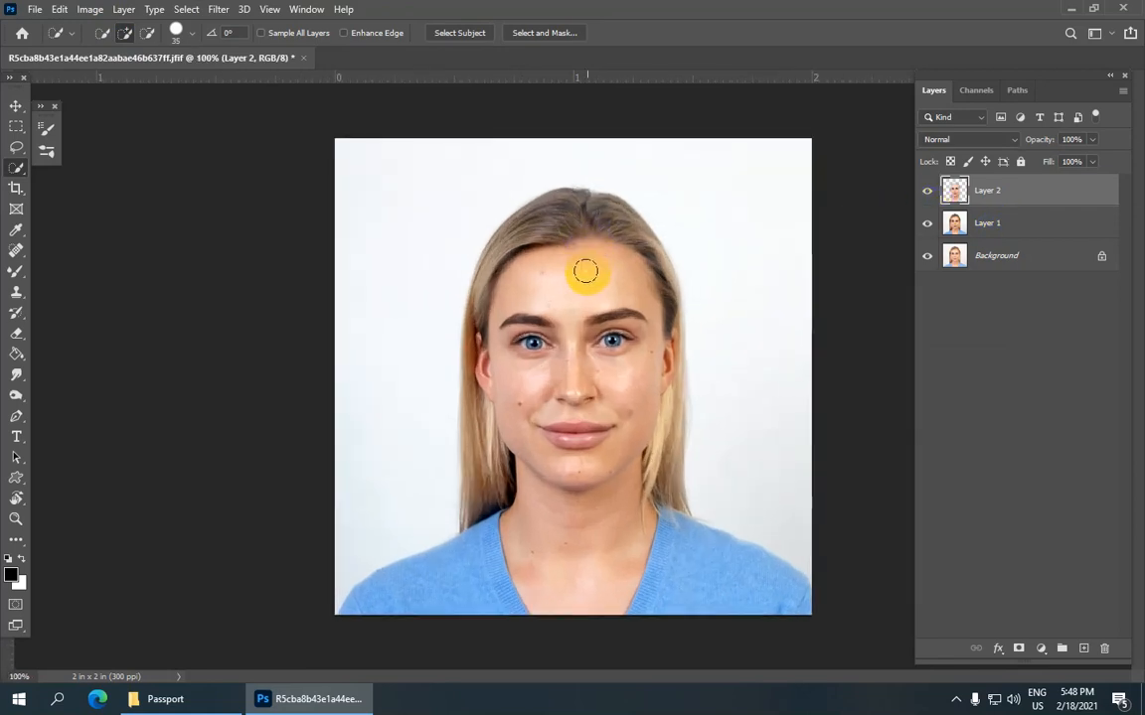
{"action": "left_click", "coordinate": [927, 192]}
{"action": "left_click", "coordinate": [927, 192]}
{"action": "scroll", "coordinate": [430, 156], "scroll_direction": "up", "scroll_amount": 1}
{"action": "scroll", "coordinate": [475, 179], "scroll_direction": "down", "scroll_amount": 1}
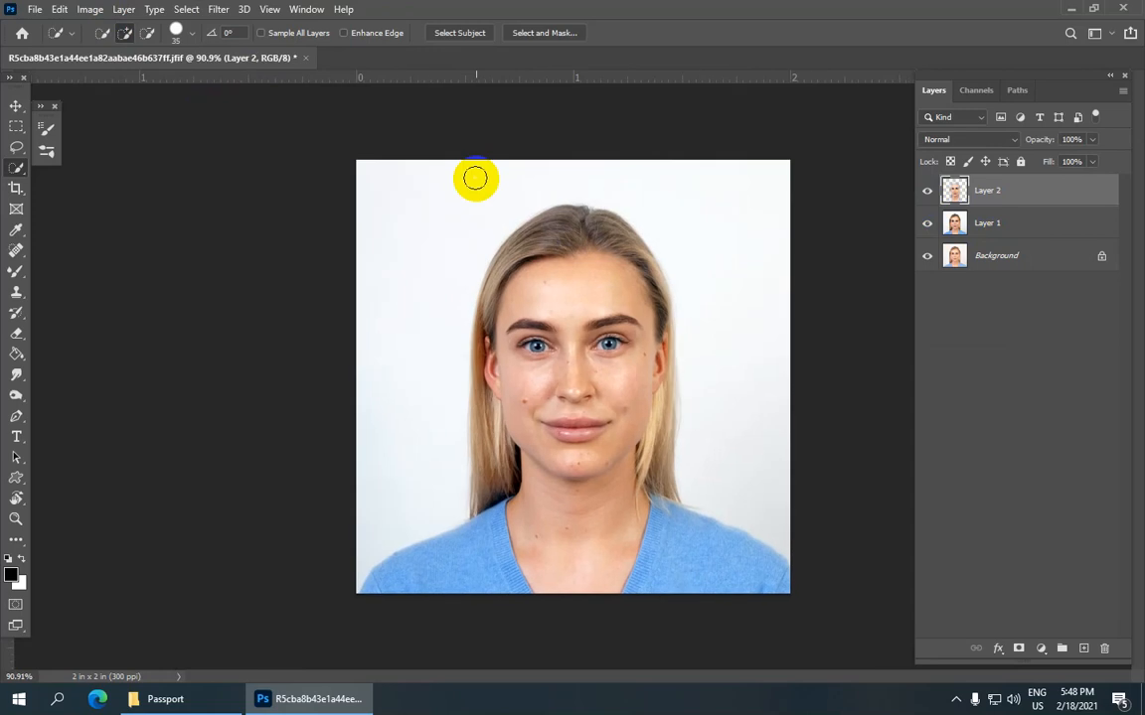
- Brighten the face and neck on Layer 2 with Levels, setting the midtone input level to 1.29
{"action": "left_click", "coordinate": [99, 12]}
{"action": "mouse_move", "coordinate": [143, 55]}
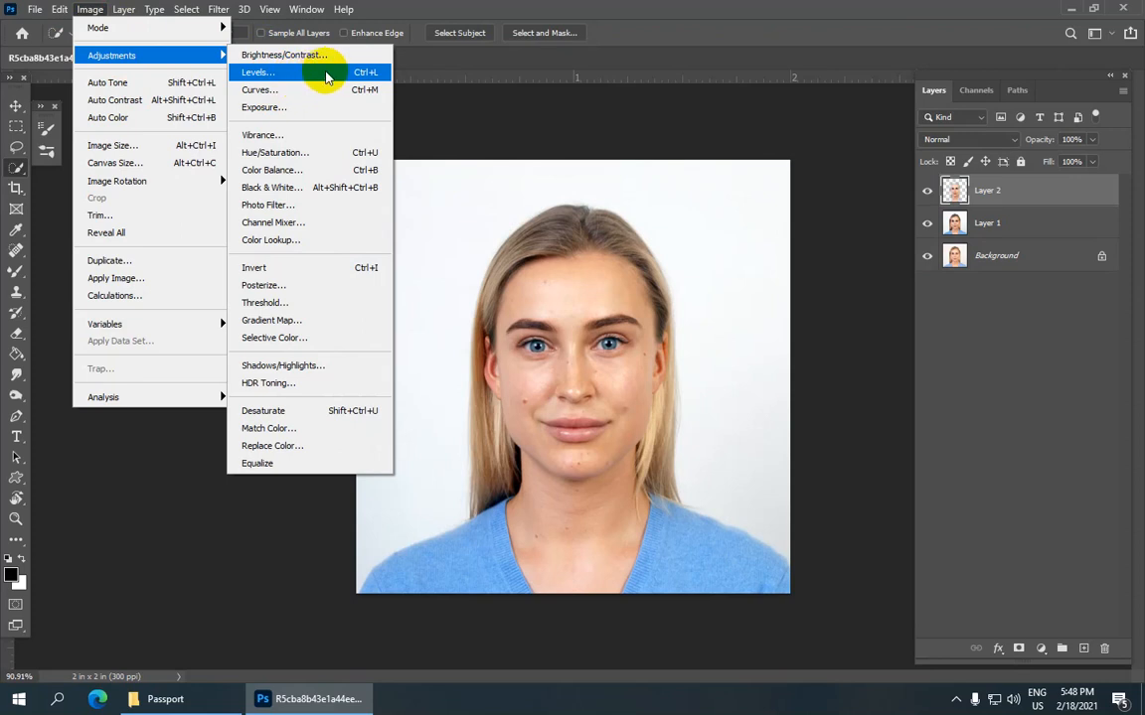
{"action": "left_click", "coordinate": [325, 77]}
{"action": "left_click_drag", "start_coordinate": [221, 318], "coordinate": [212, 328]}
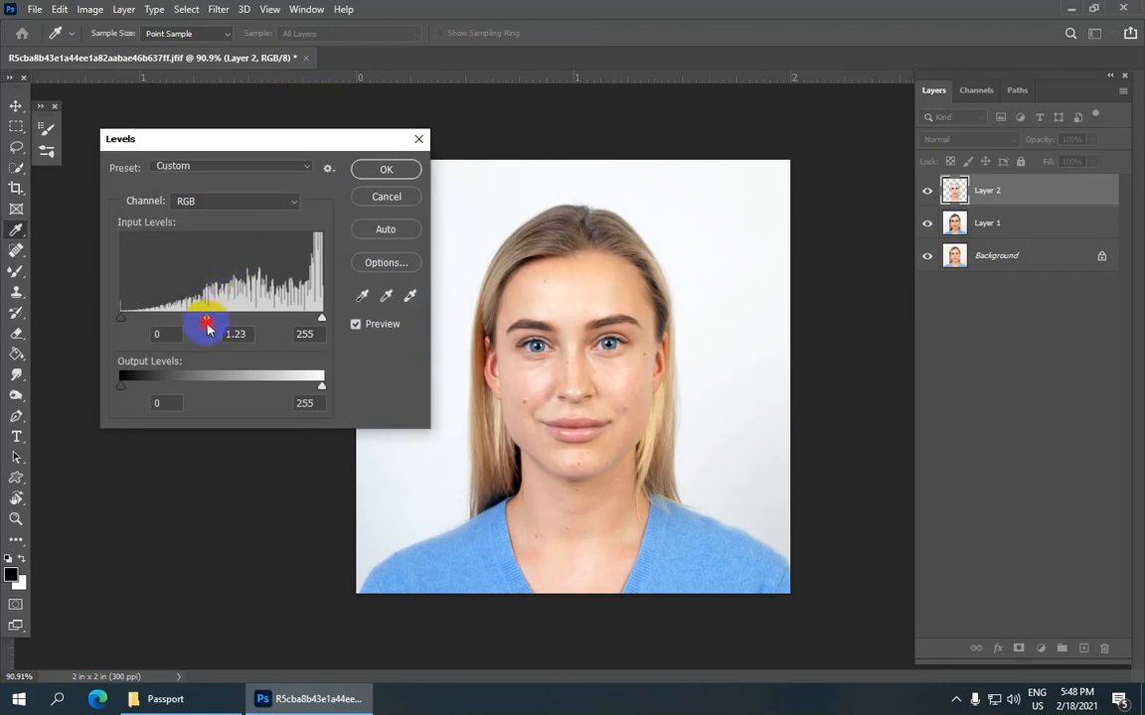
{"action": "left_click_drag", "start_coordinate": [204, 328], "coordinate": [203, 326]}
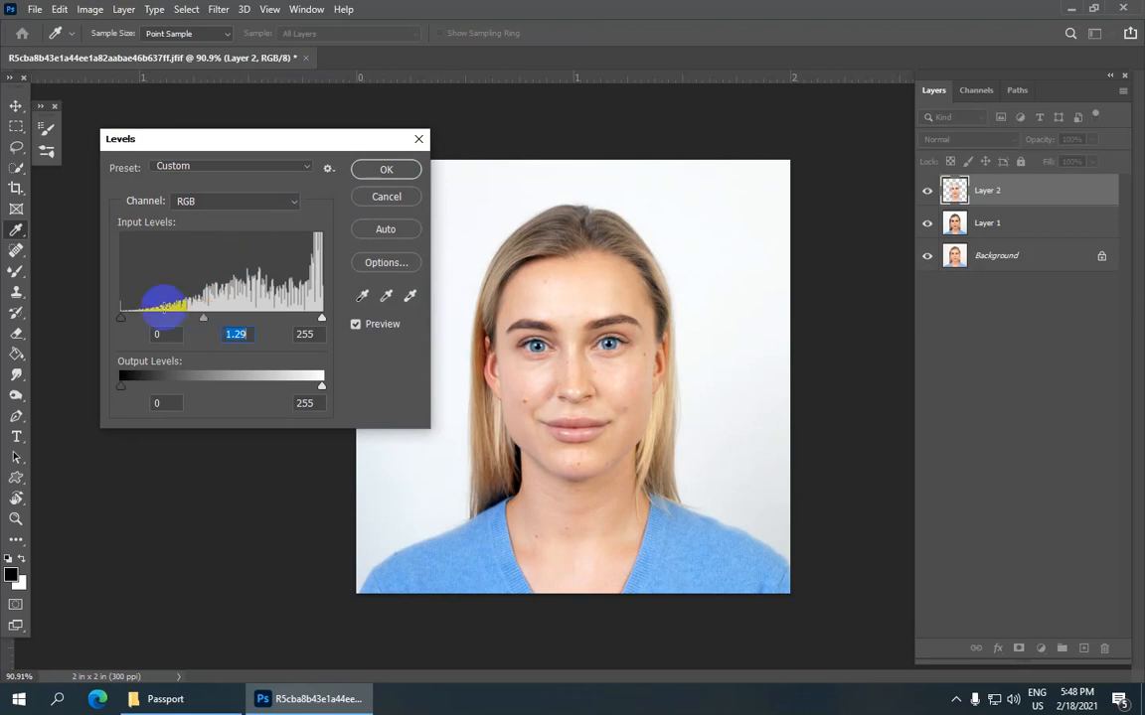
{"action": "left_click", "coordinate": [387, 171]}
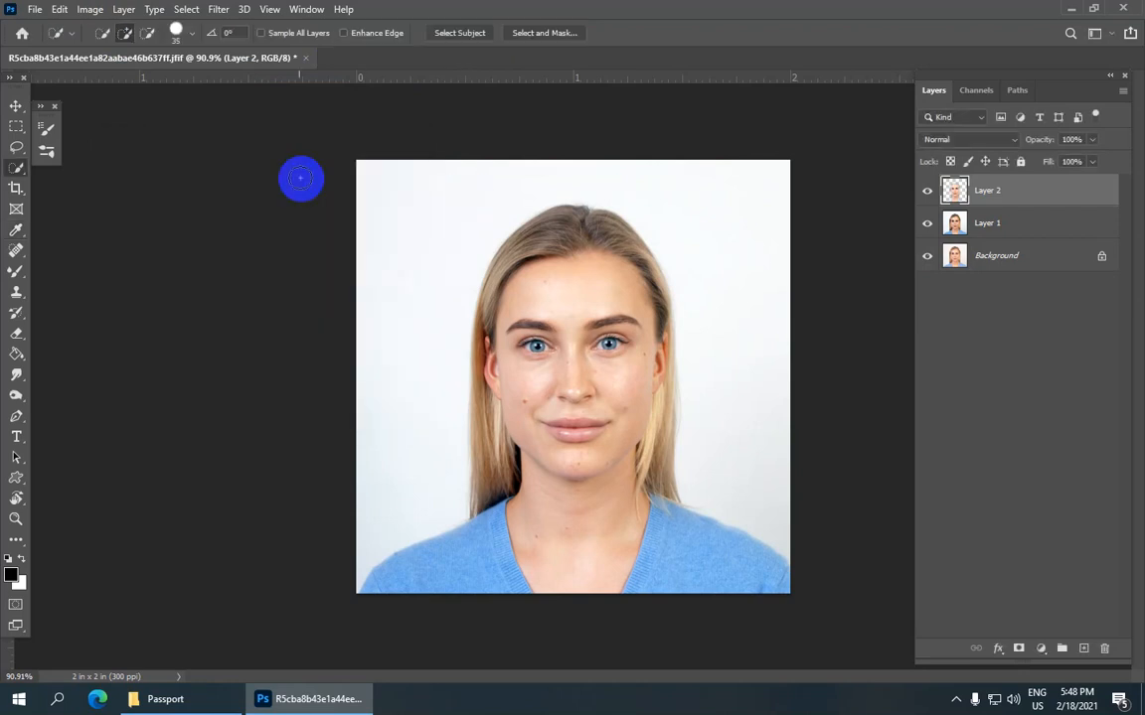
- Lighten the face and neck layer further by applying the Lighter (RGB) preset in Curves
{"action": "left_click", "coordinate": [91, 12]}
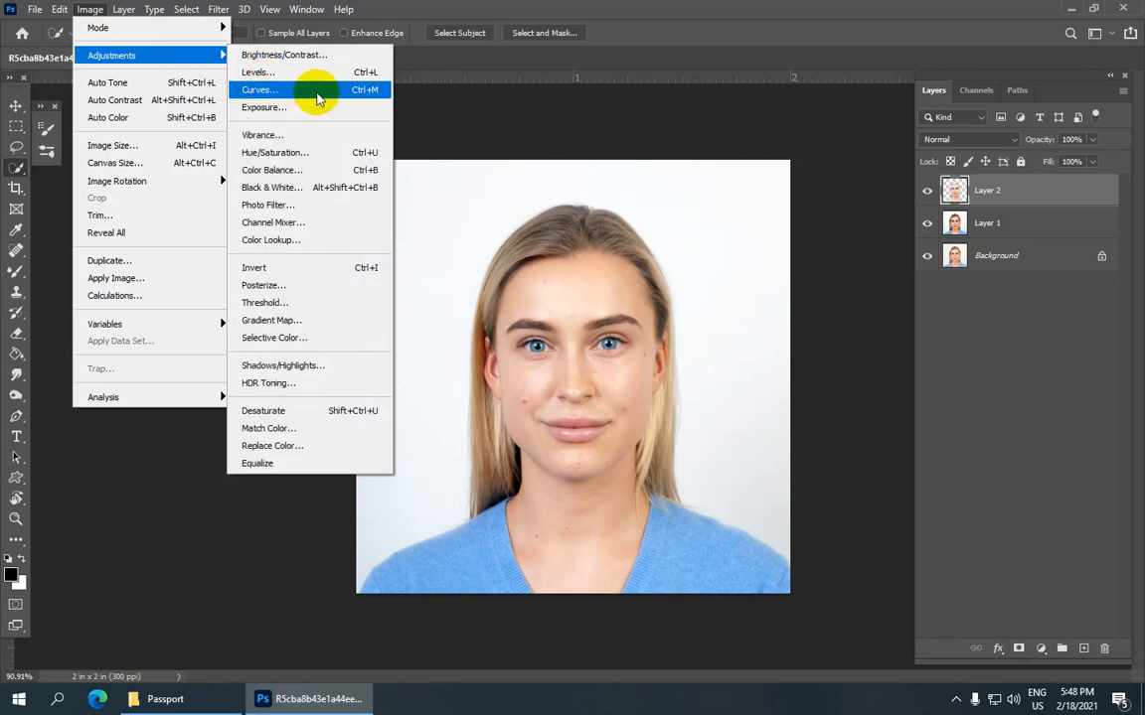
{"action": "left_click", "coordinate": [319, 98]}
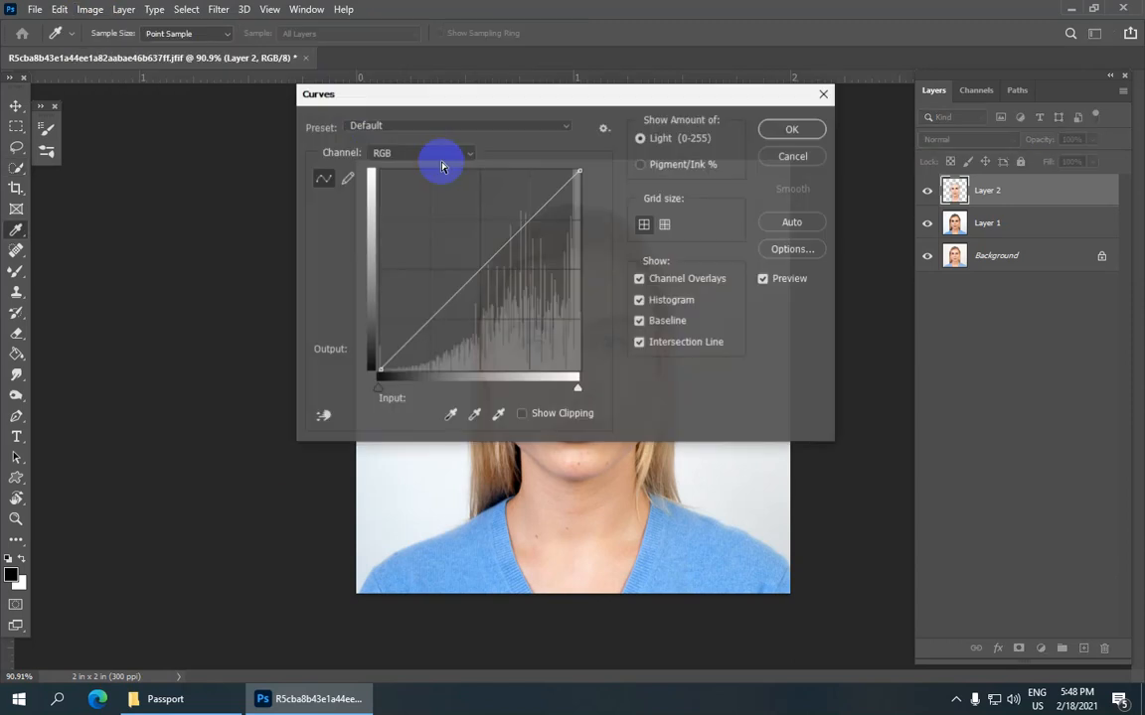
{"action": "left_click", "coordinate": [499, 131]}
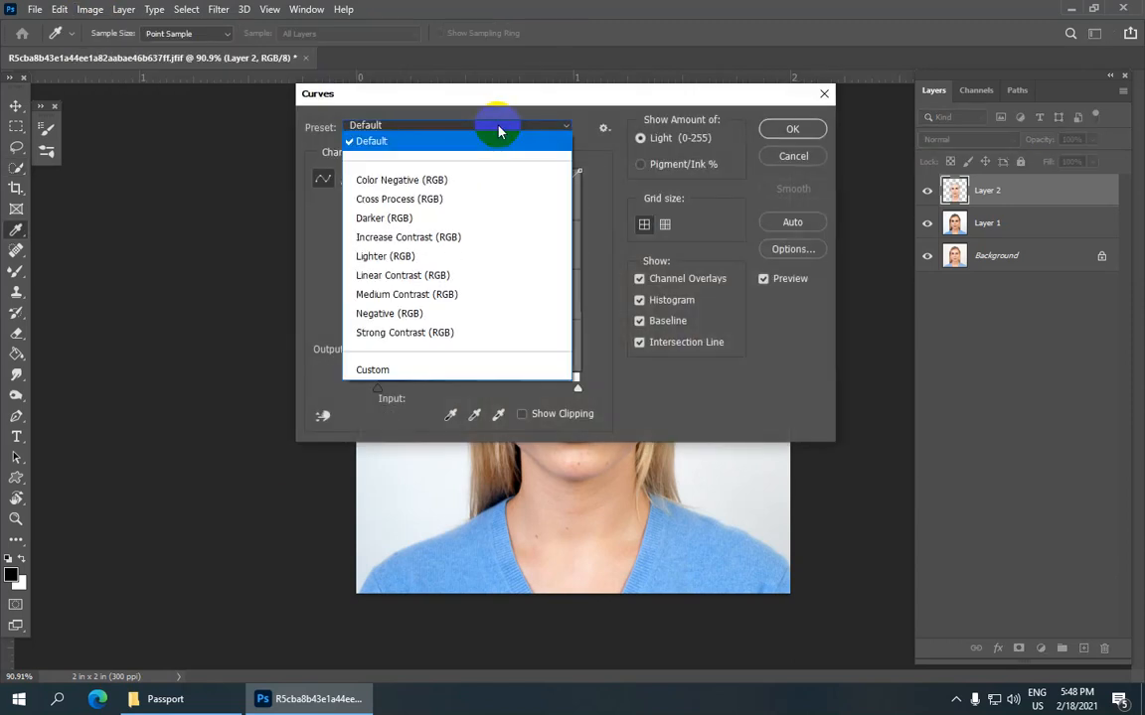
{"action": "left_click", "coordinate": [484, 260]}
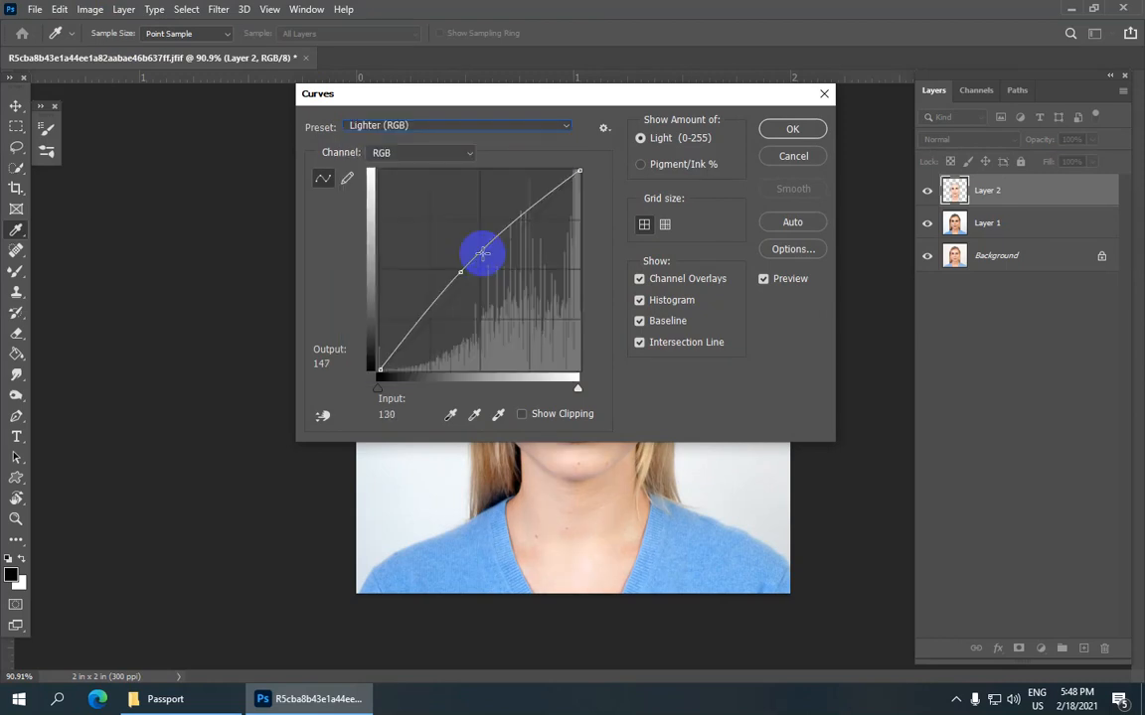
{"action": "left_click", "coordinate": [787, 130]}
{"action": "key", "text": "w"}
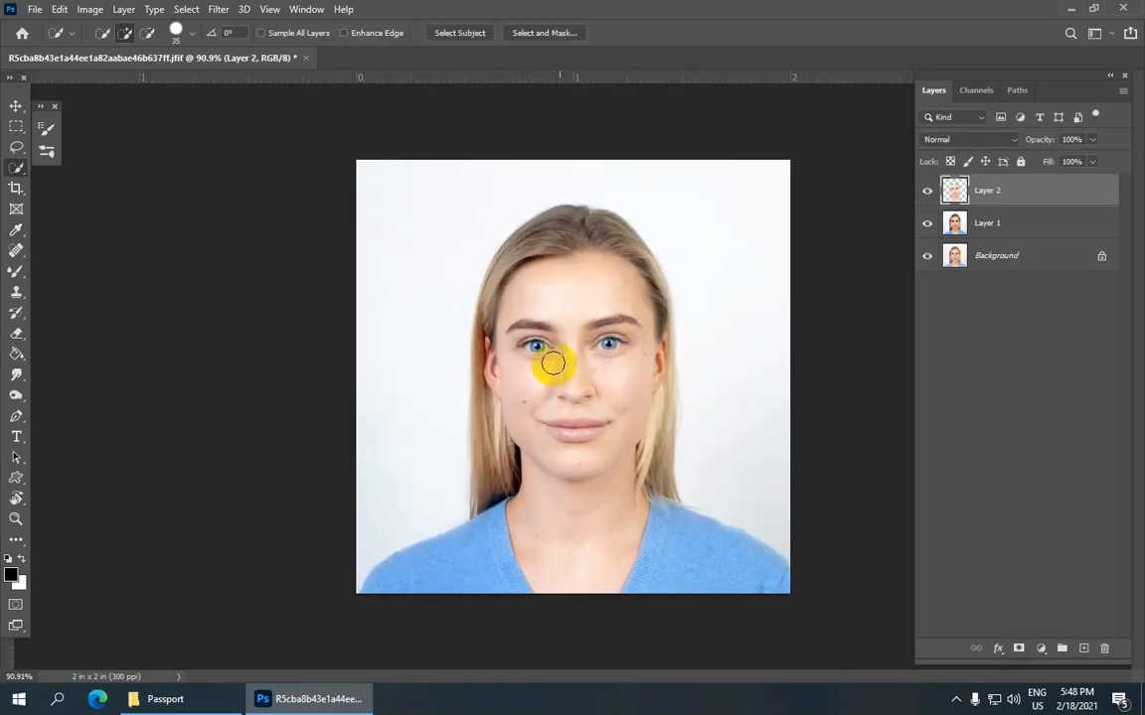
- Warm the face and neck layer's midtones with Color Balance, shifting them toward red and setting Magenta–Green to -5
{"action": "scroll", "coordinate": [573, 409], "scroll_direction": "down", "scroll_amount": 2}
{"action": "scroll", "coordinate": [570, 394], "scroll_direction": "up", "scroll_amount": 3}
{"action": "scroll", "coordinate": [570, 393], "scroll_direction": "down", "scroll_amount": 1}
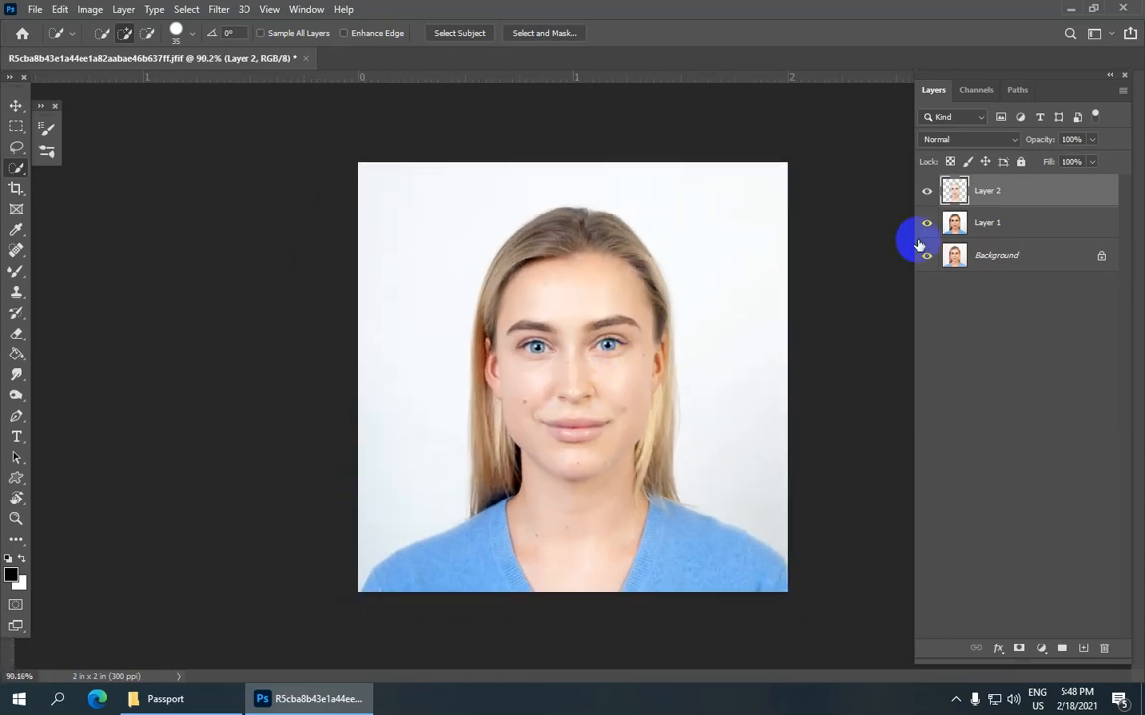
{"action": "left_click", "coordinate": [97, 15]}
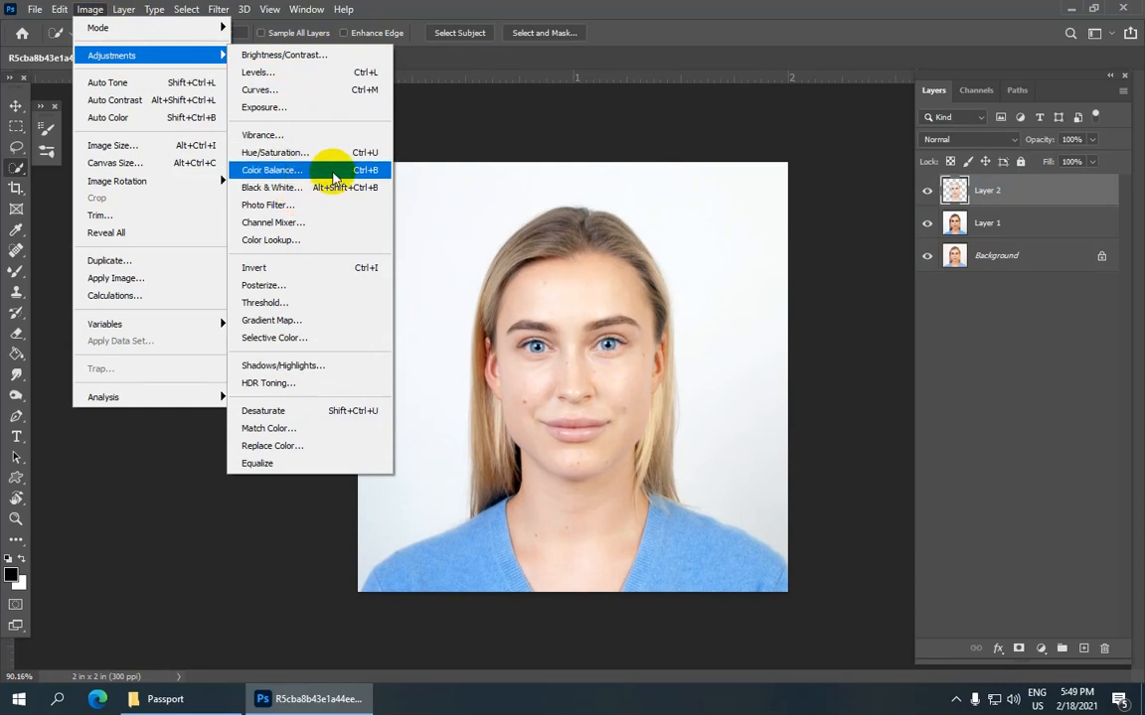
{"action": "left_click", "coordinate": [303, 172]}
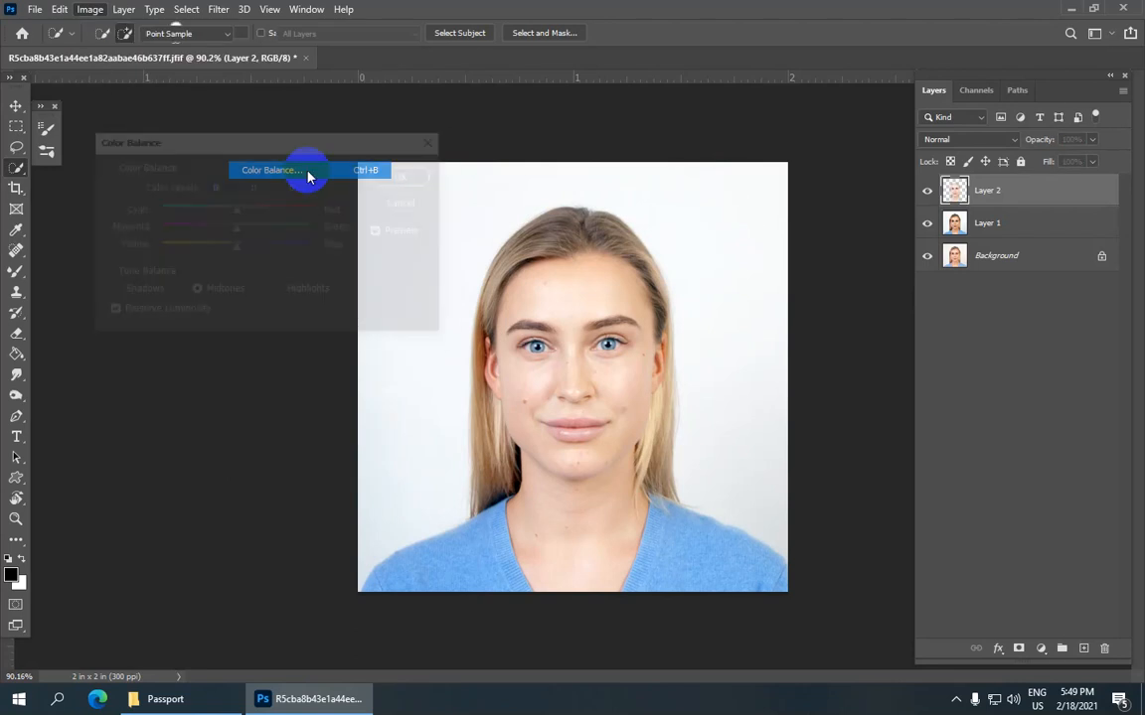
{"action": "left_click_drag", "start_coordinate": [239, 212], "coordinate": [259, 213]}
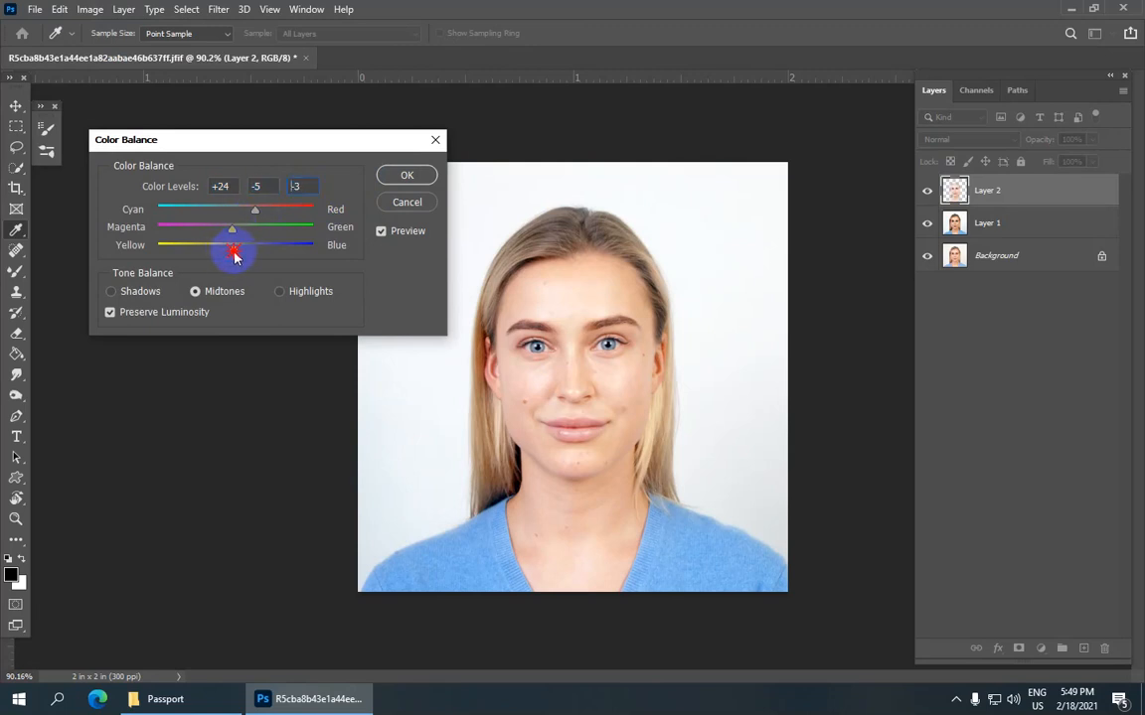
{"action": "left_click_drag", "start_coordinate": [252, 220], "coordinate": [259, 218]}
{"action": "left_click", "coordinate": [408, 177]}
{"action": "key", "text": "w"}
{"action": "key", "text": "ctrl+plus"}
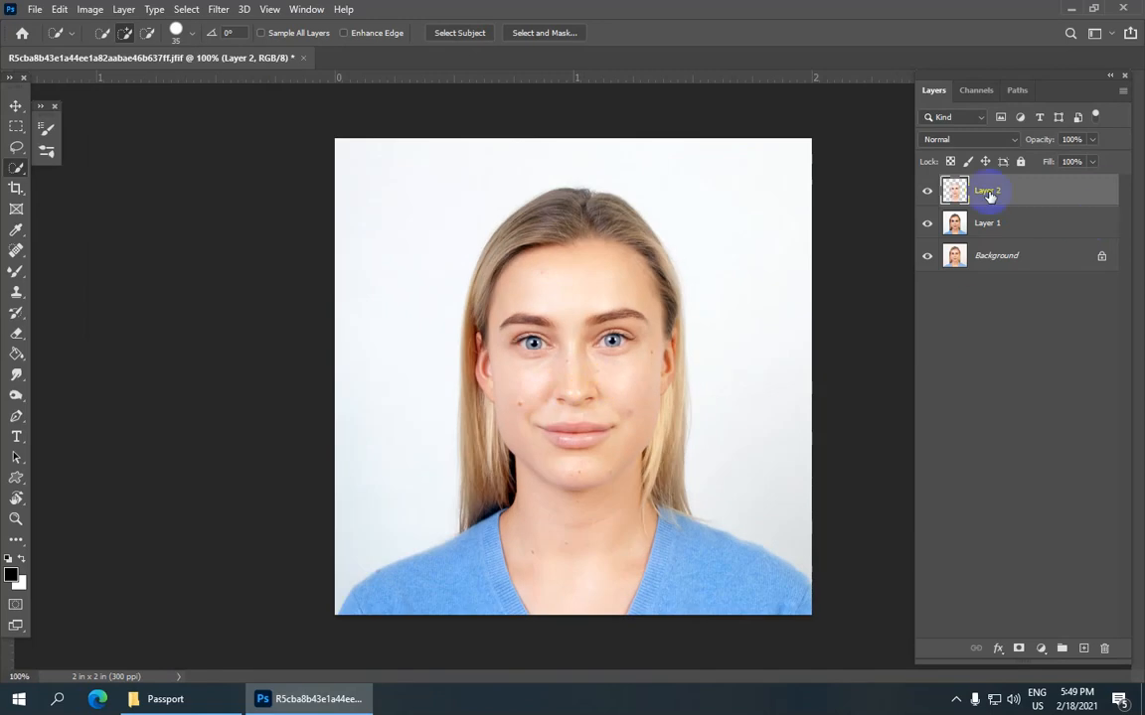
- Flatten the image so all layers merge into a single Background layer
{"action": "left_click", "coordinate": [125, 10]}
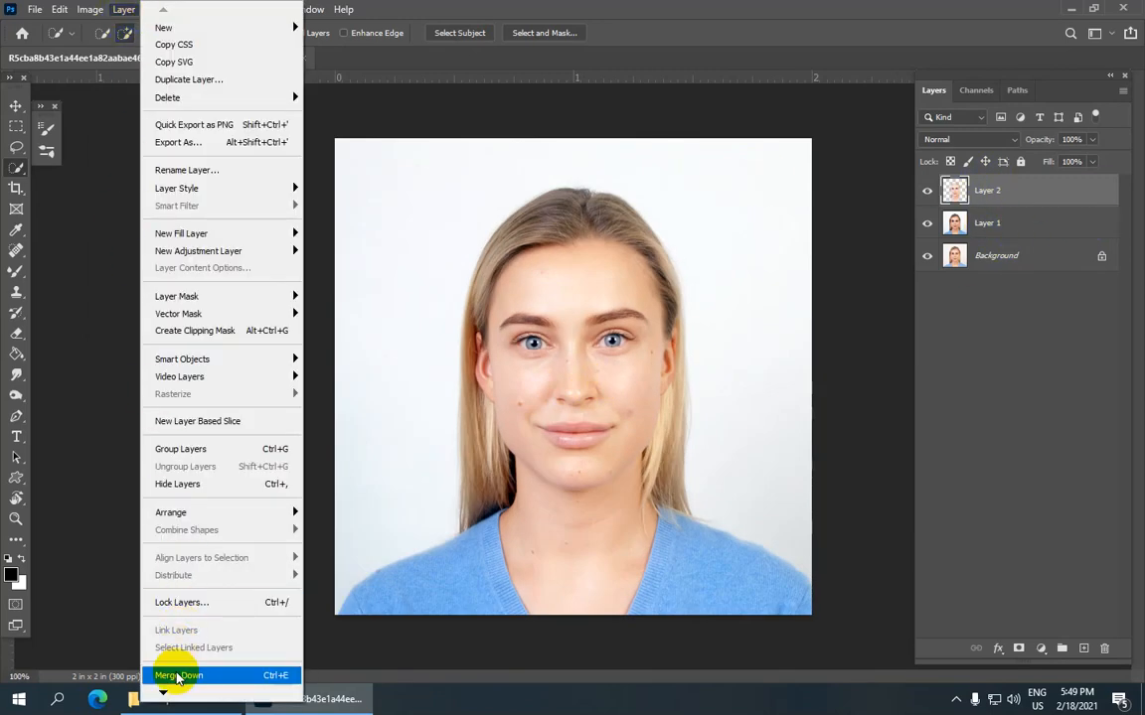
{"action": "mouse_move", "coordinate": [163, 694]}
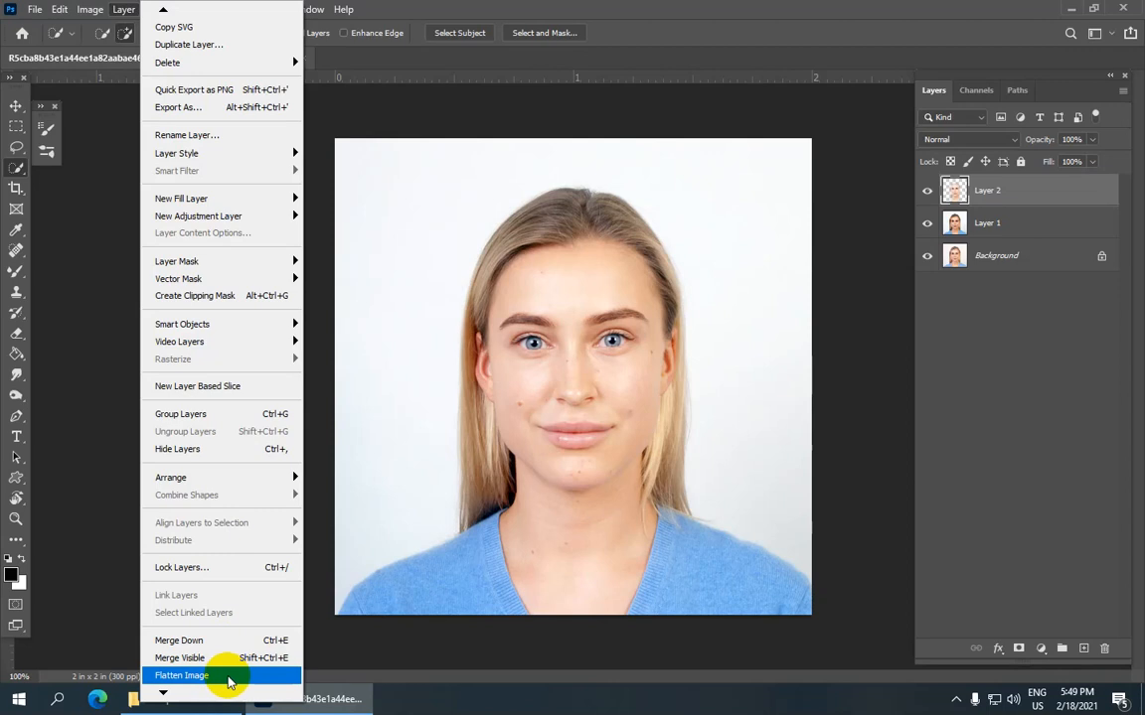
{"action": "left_click", "coordinate": [228, 679]}
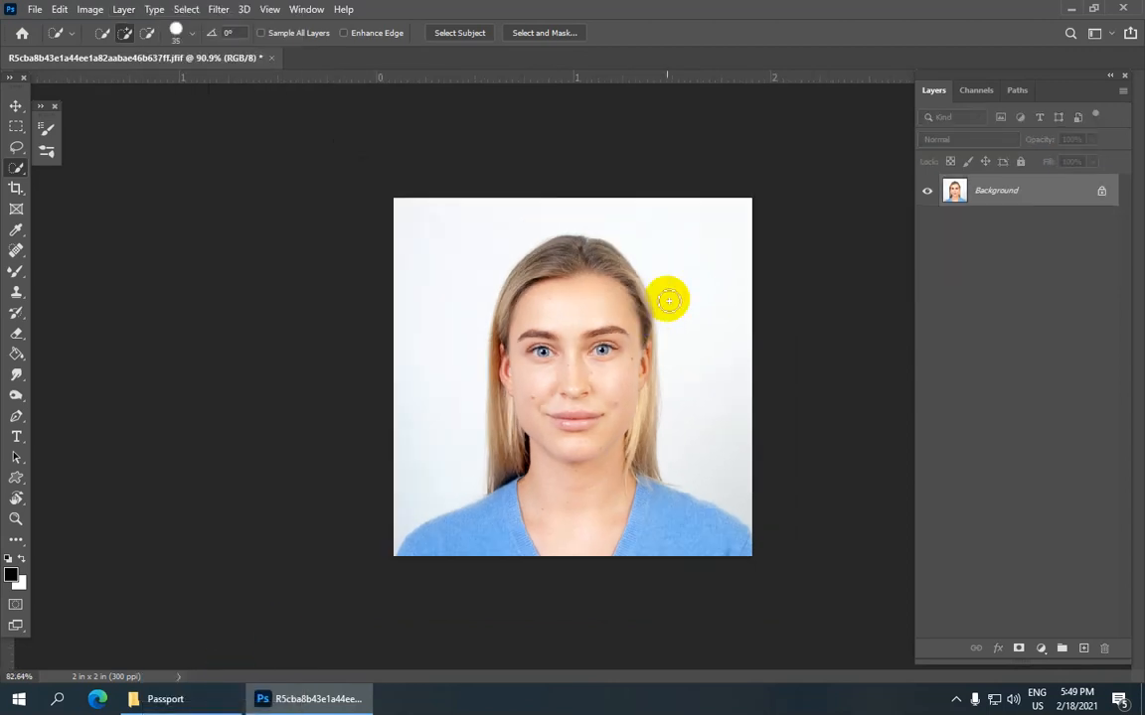
- Trace the upper edge of the woman's lips from corner to corner with the Pen tool in Path mode
{"action": "scroll", "coordinate": [393, 221], "scroll_direction": "down", "scroll_amount": 1}
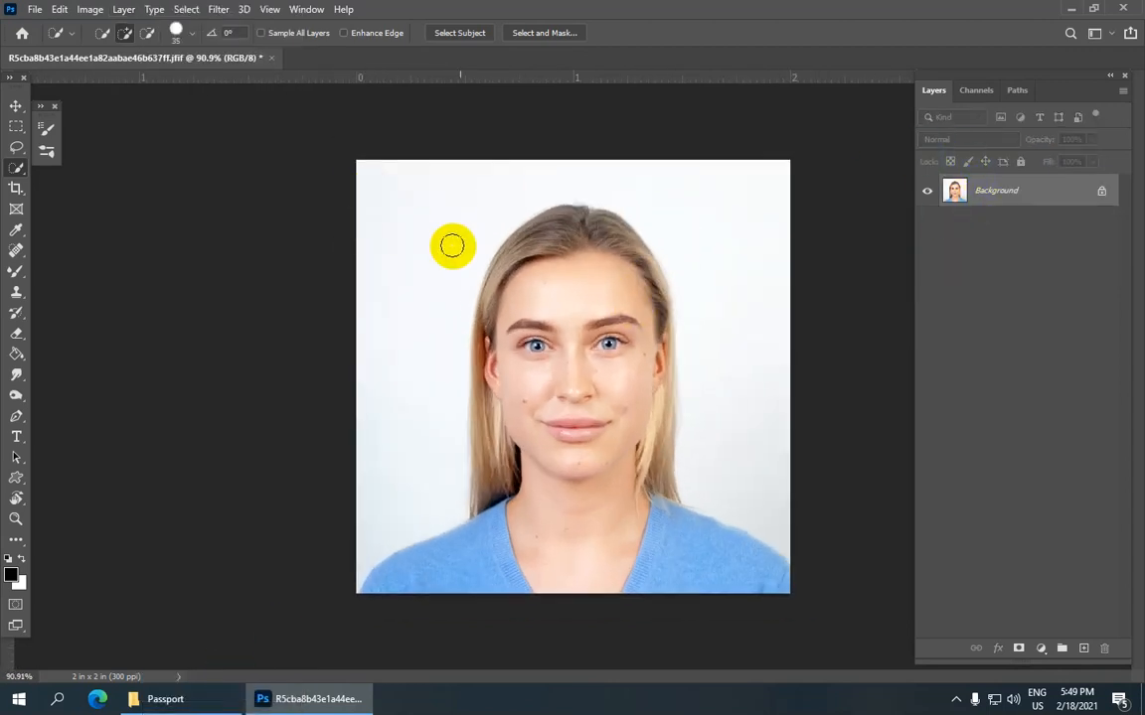
{"action": "scroll", "coordinate": [453, 240], "scroll_direction": "up", "scroll_amount": 3}
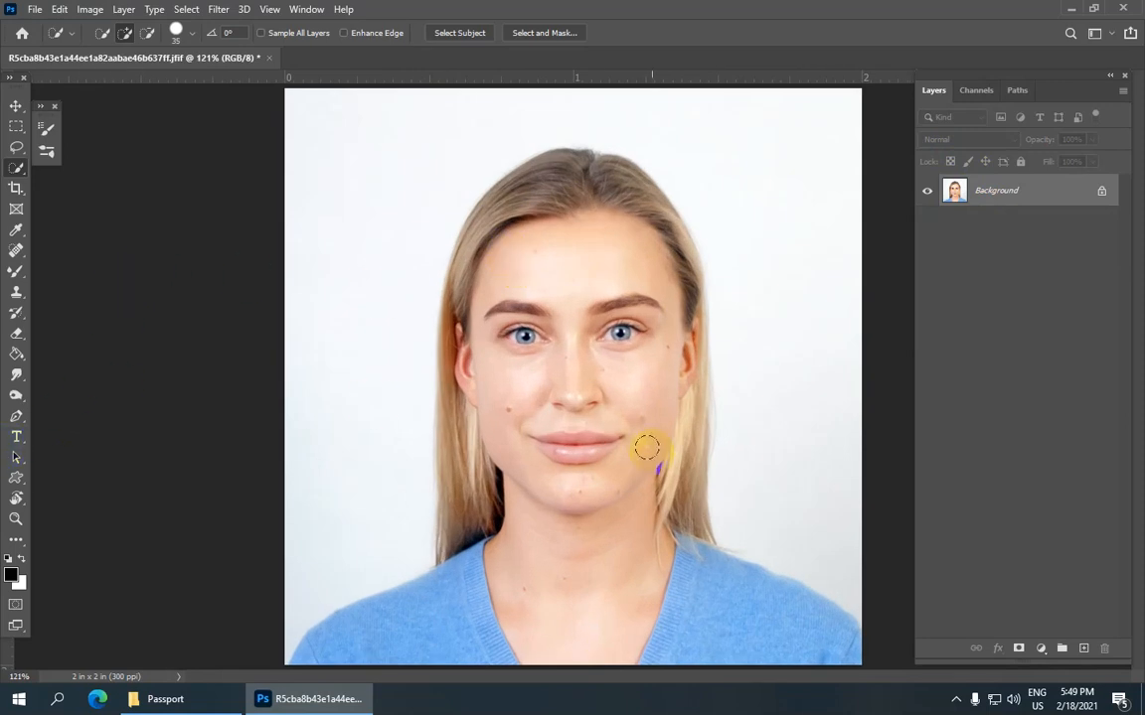
{"action": "scroll", "coordinate": [641, 444], "scroll_direction": "up", "scroll_amount": 2}
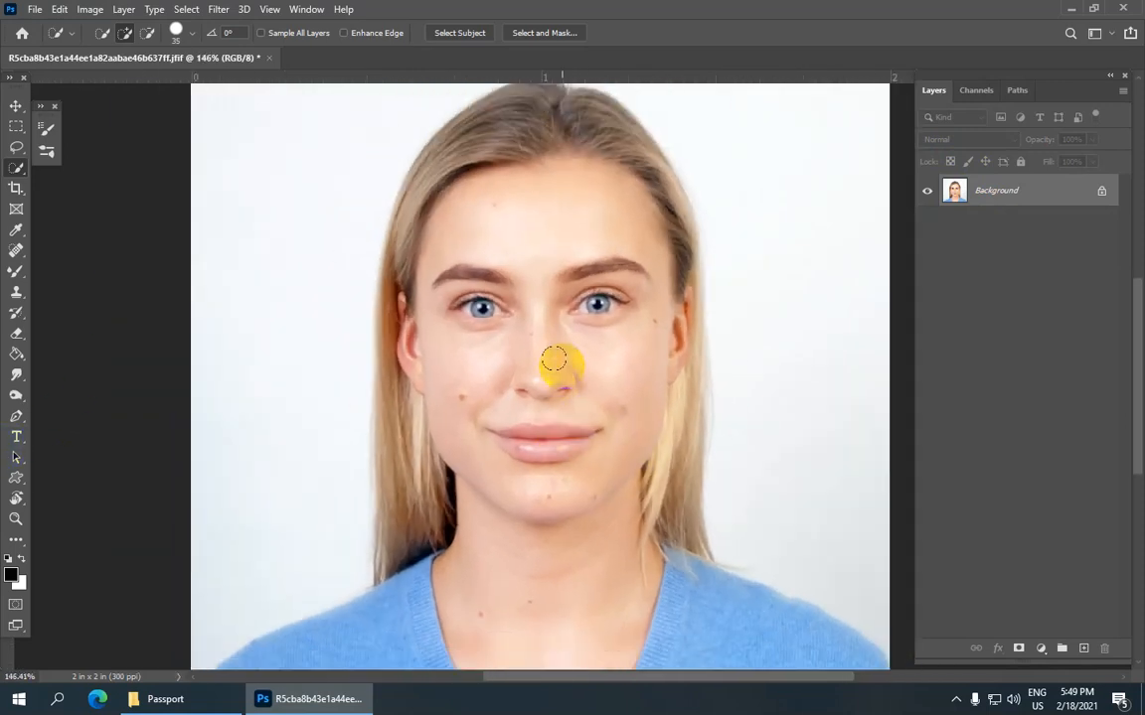
{"action": "left_click", "coordinate": [17, 417]}
{"action": "scroll", "coordinate": [479, 434], "scroll_direction": "up", "scroll_amount": 1}
{"action": "scroll", "coordinate": [518, 437], "scroll_direction": "up", "scroll_amount": 6}
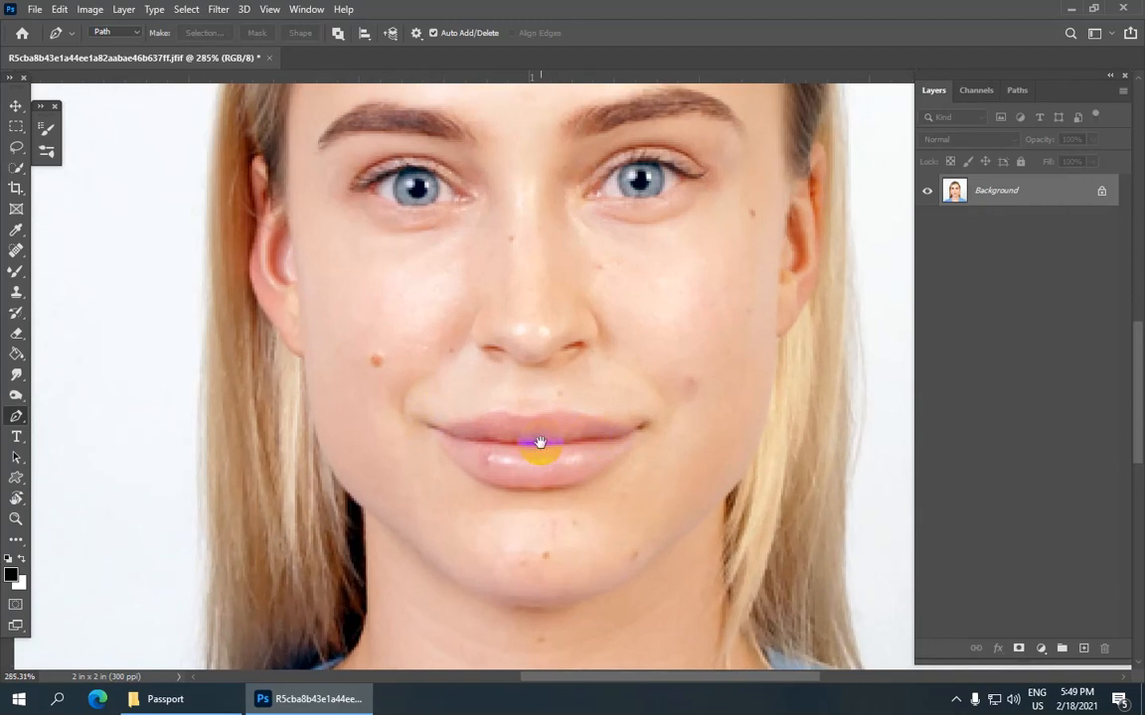
{"action": "left_click_drag", "start_coordinate": [540, 442], "coordinate": [537, 397]}
{"action": "right_click", "coordinate": [22, 423]}
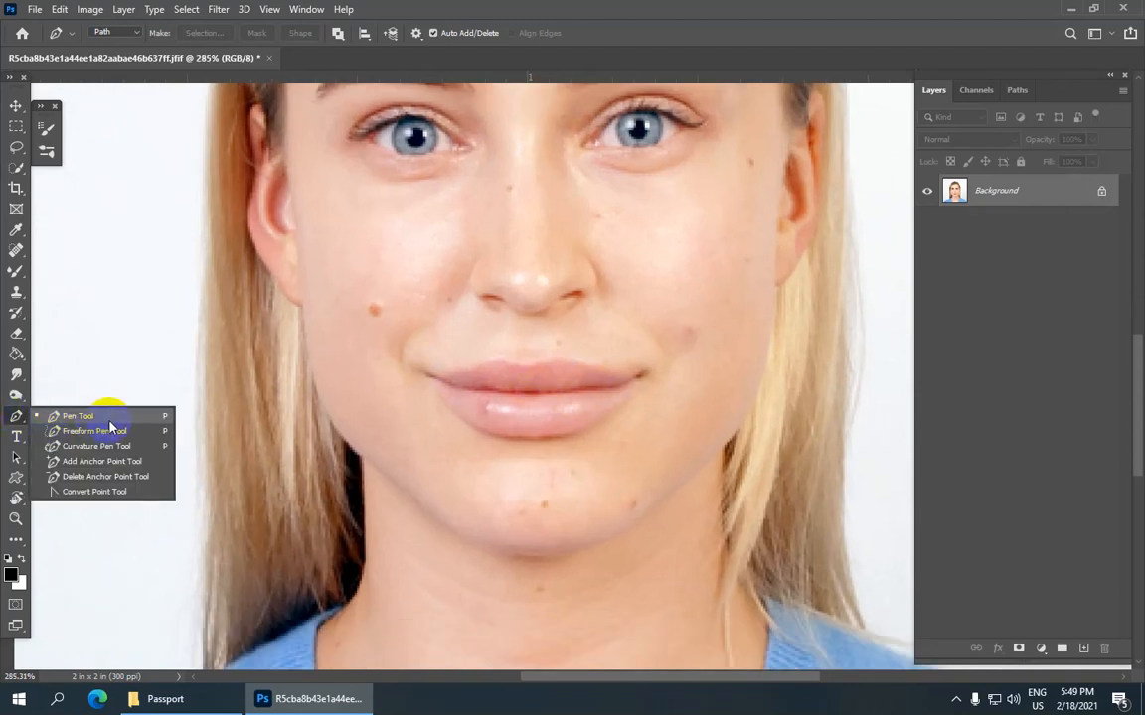
{"action": "left_click", "coordinate": [135, 418]}
{"action": "scroll", "coordinate": [604, 312], "scroll_direction": "up", "scroll_amount": 2}
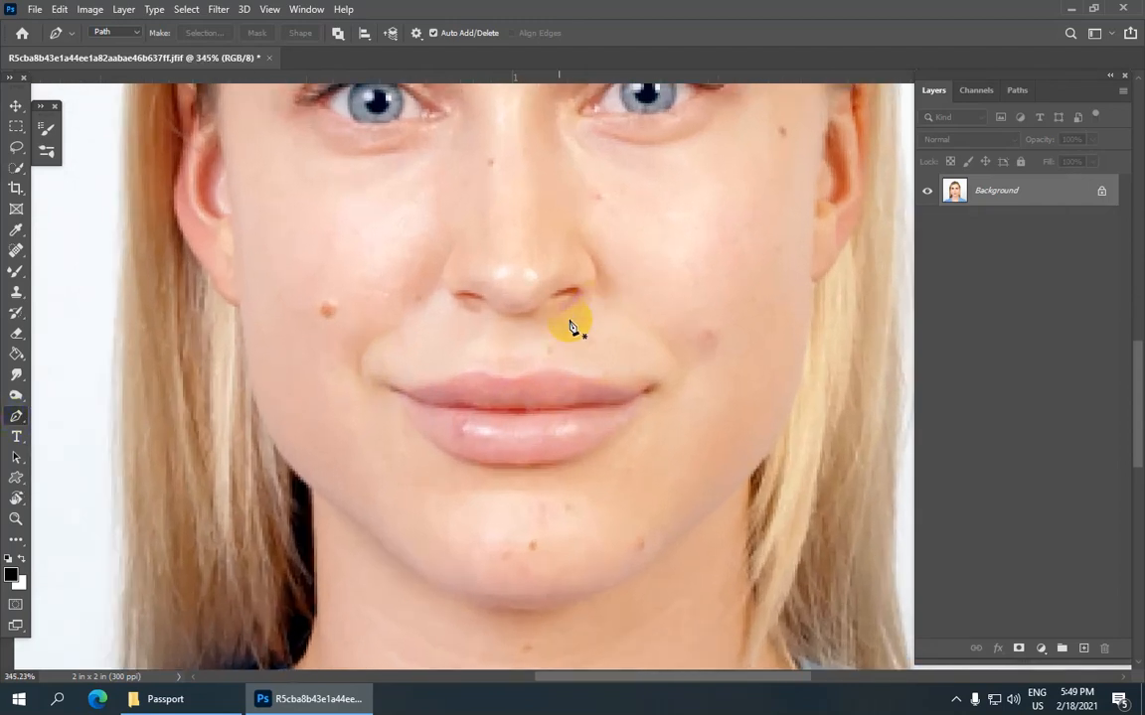
{"action": "left_click", "coordinate": [395, 388]}
{"action": "left_click_drag", "start_coordinate": [477, 371], "coordinate": [544, 367]}
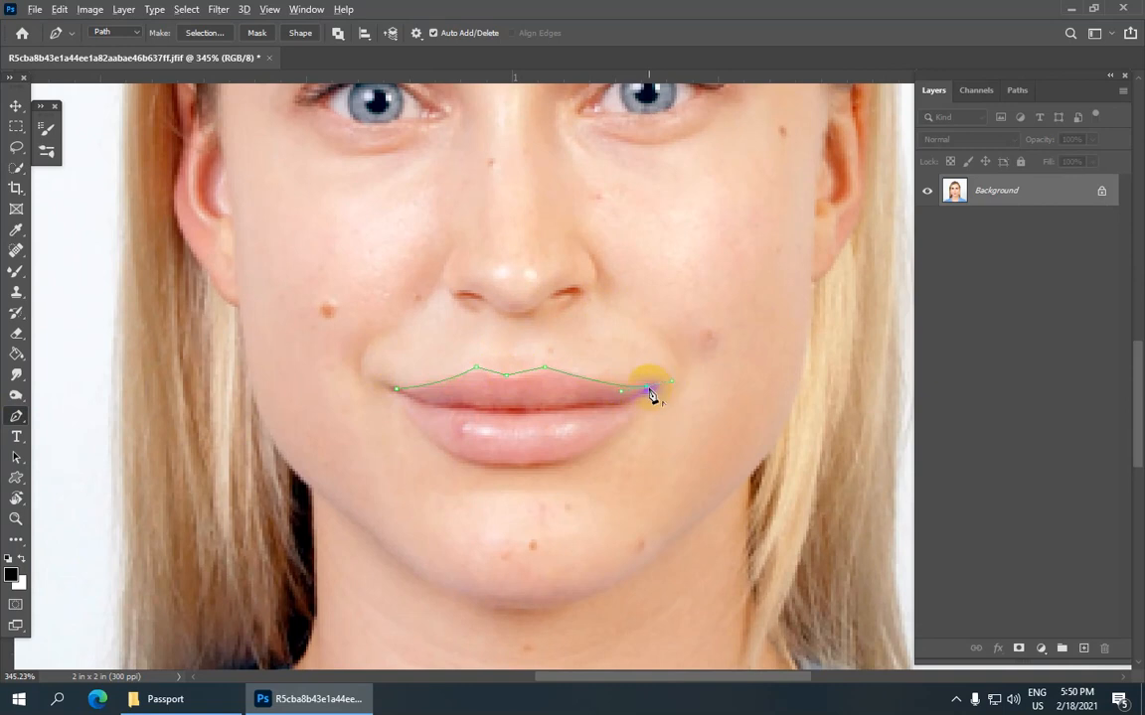
- Trace the curved lower edge of the lips and close the path at its starting corner
{"action": "left_click_drag", "start_coordinate": [520, 464], "coordinate": [428, 449]}
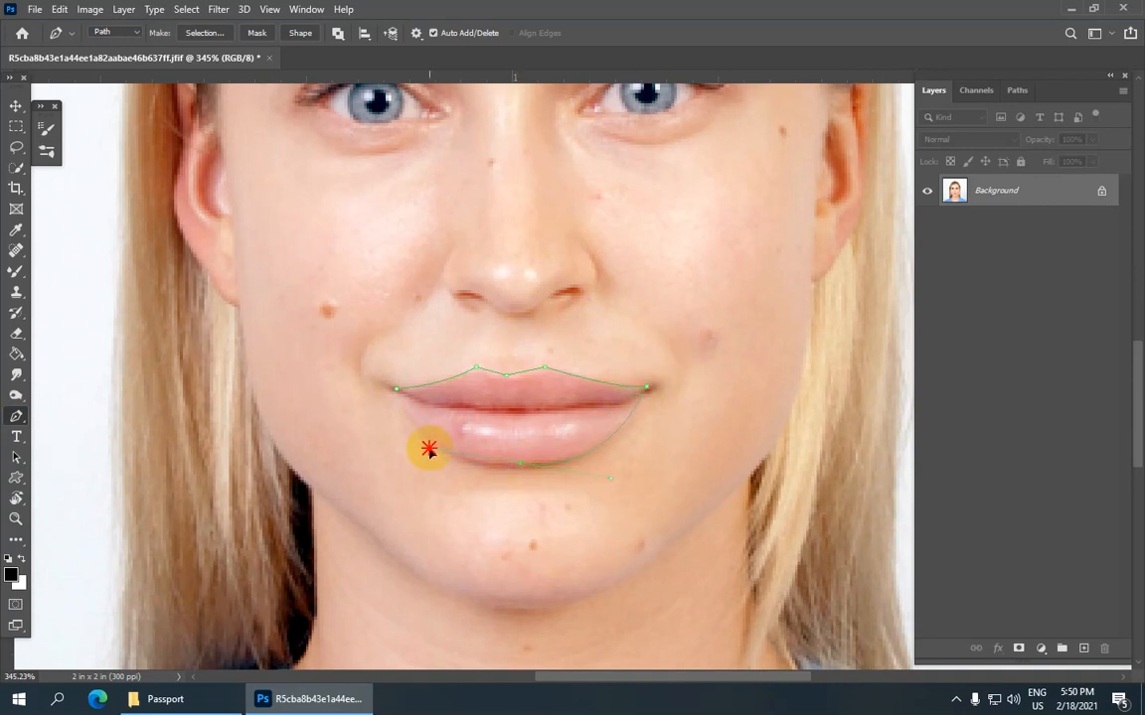
{"action": "left_click", "coordinate": [518, 465], "text": "alt"}
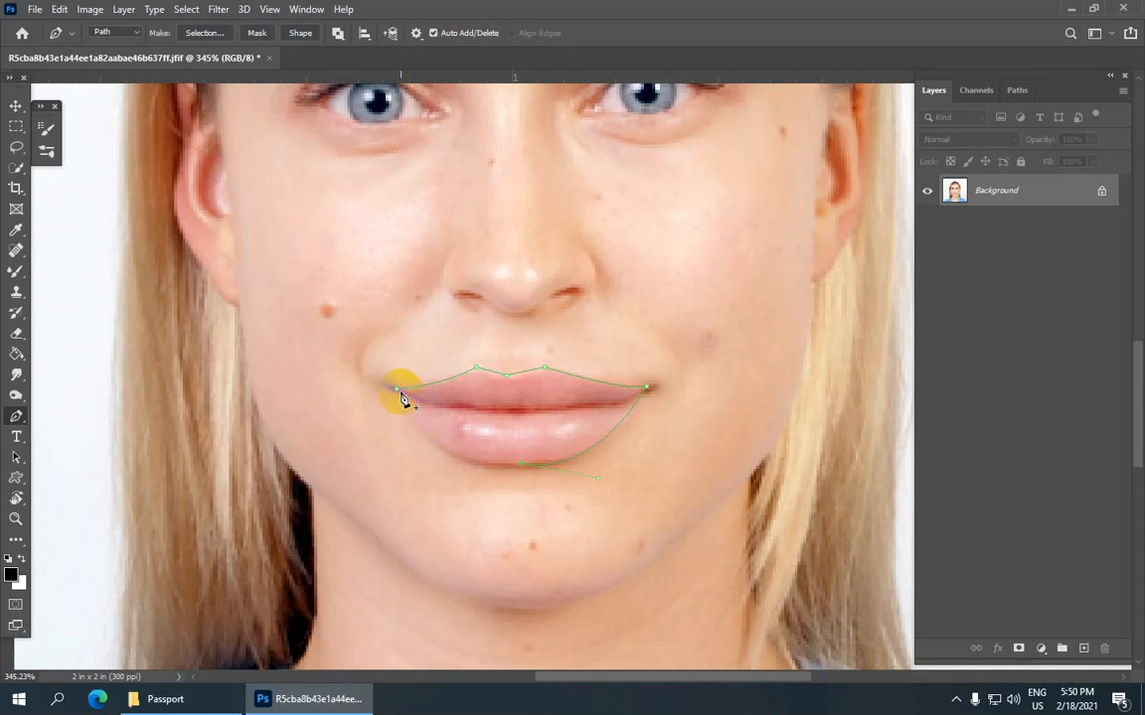
{"action": "left_click_drag", "start_coordinate": [396, 390], "coordinate": [353, 307]}
- Convert the lip path into a new anti-aliased selection with a feather radius of 3 pixels
{"action": "scroll", "coordinate": [537, 373], "scroll_direction": "down", "scroll_amount": 6}
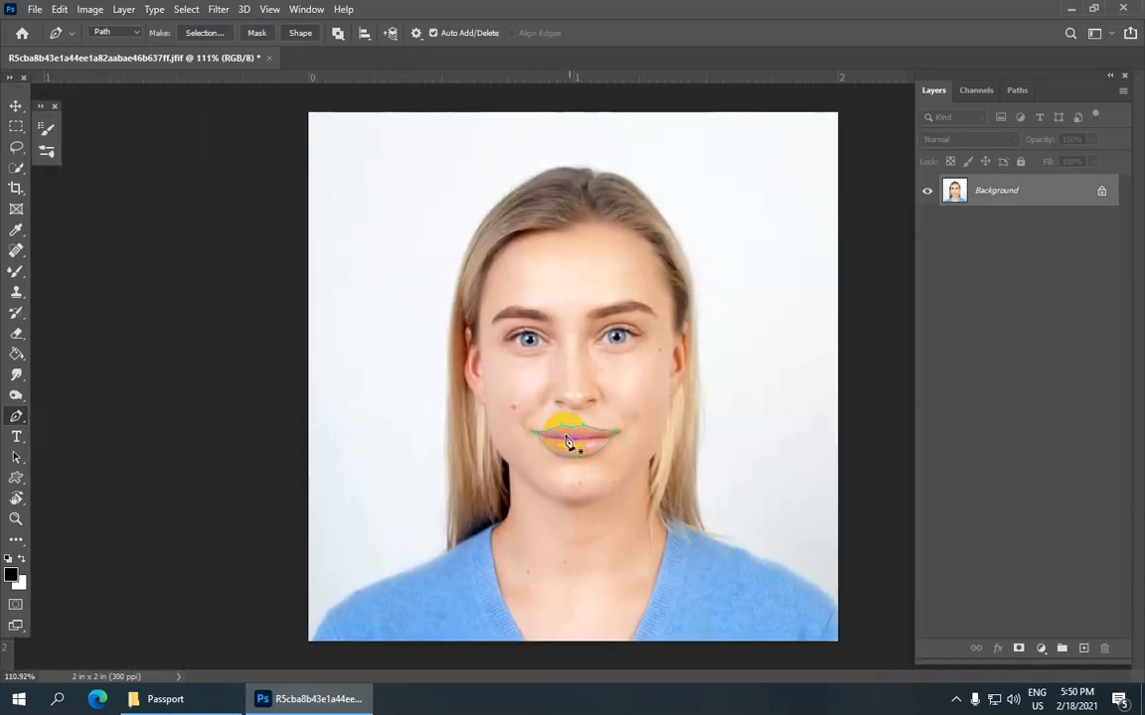
{"action": "right_click", "coordinate": [582, 442]}
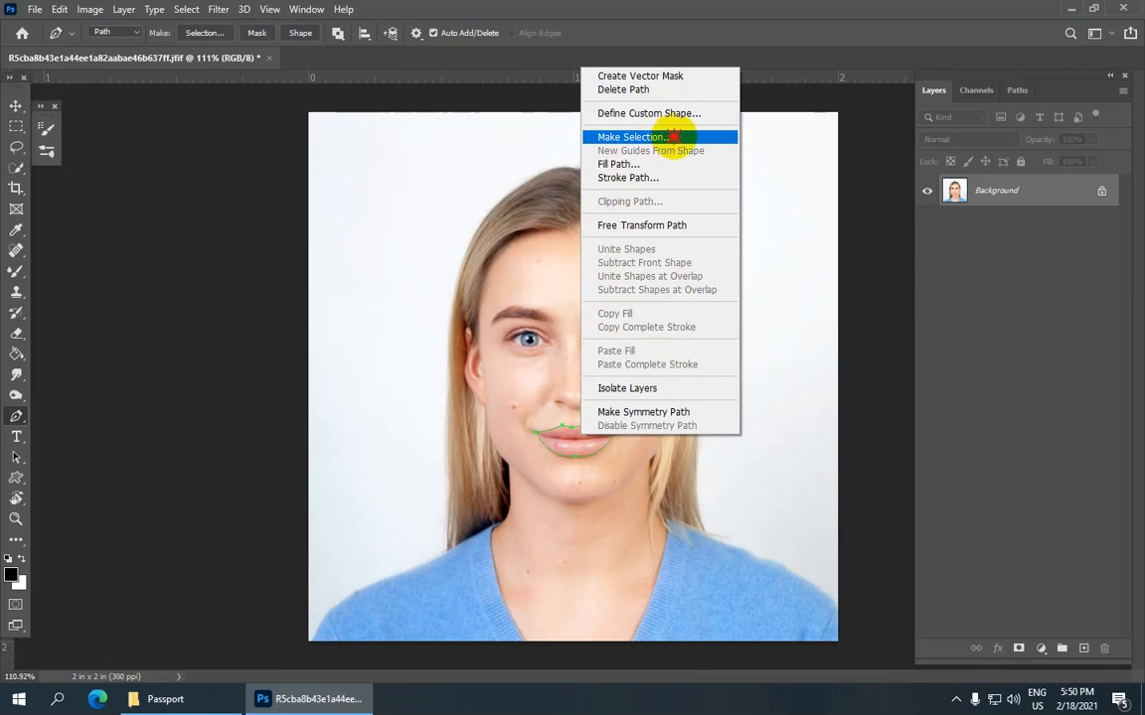
{"action": "left_click", "coordinate": [671, 138]}
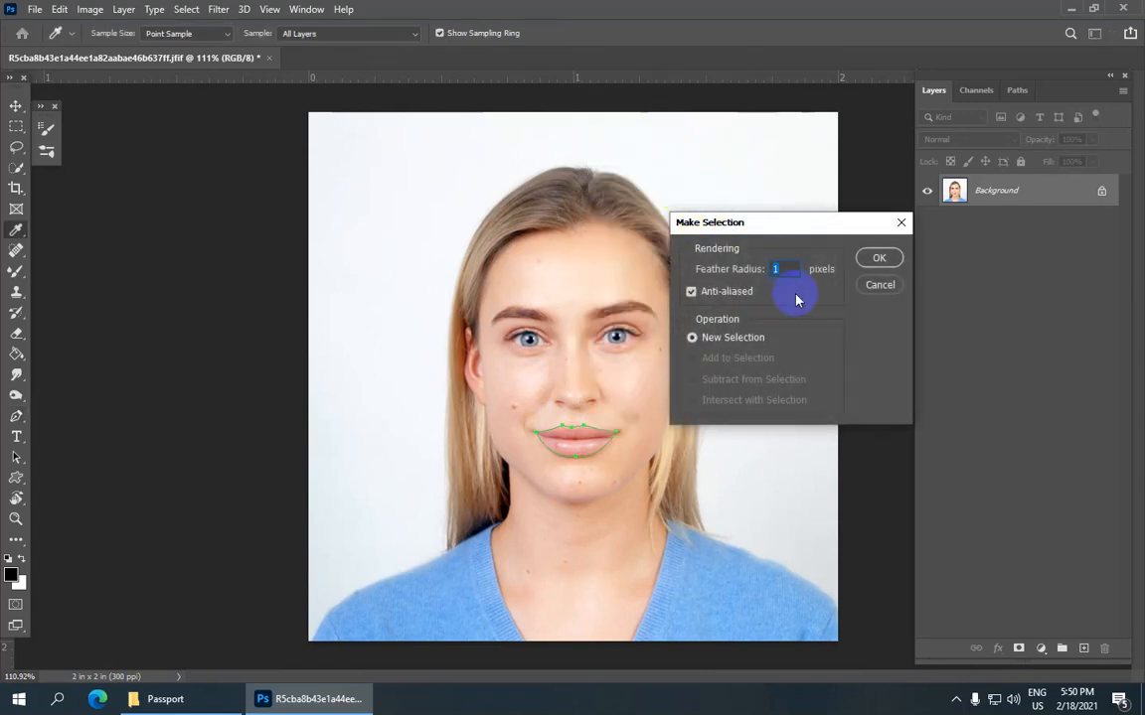
{"action": "left_click_drag", "start_coordinate": [763, 225], "coordinate": [842, 226]}
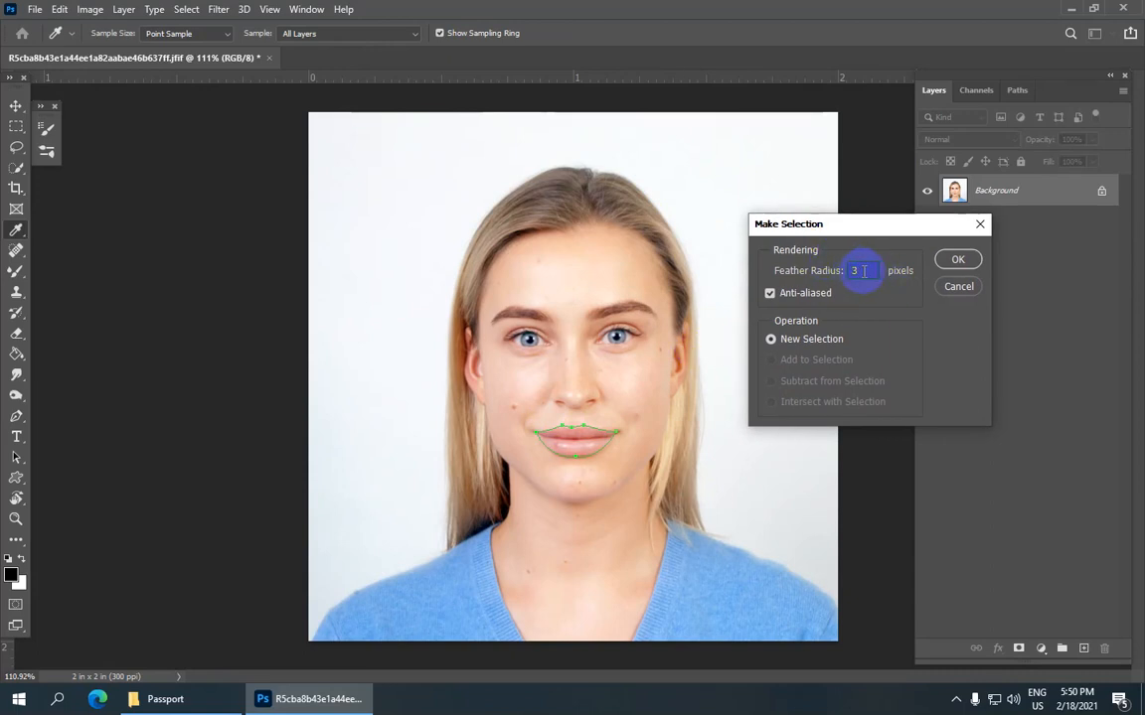
{"action": "left_click", "coordinate": [956, 261]}
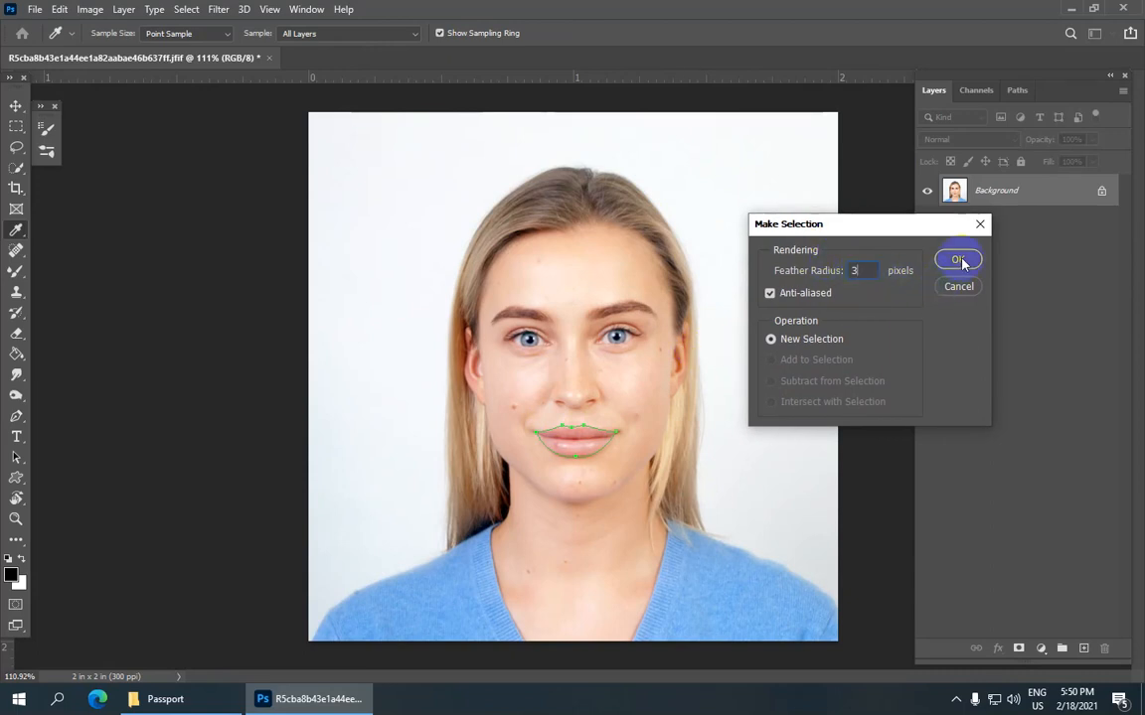
{"action": "scroll", "coordinate": [597, 394], "scroll_direction": "up", "scroll_amount": 5}
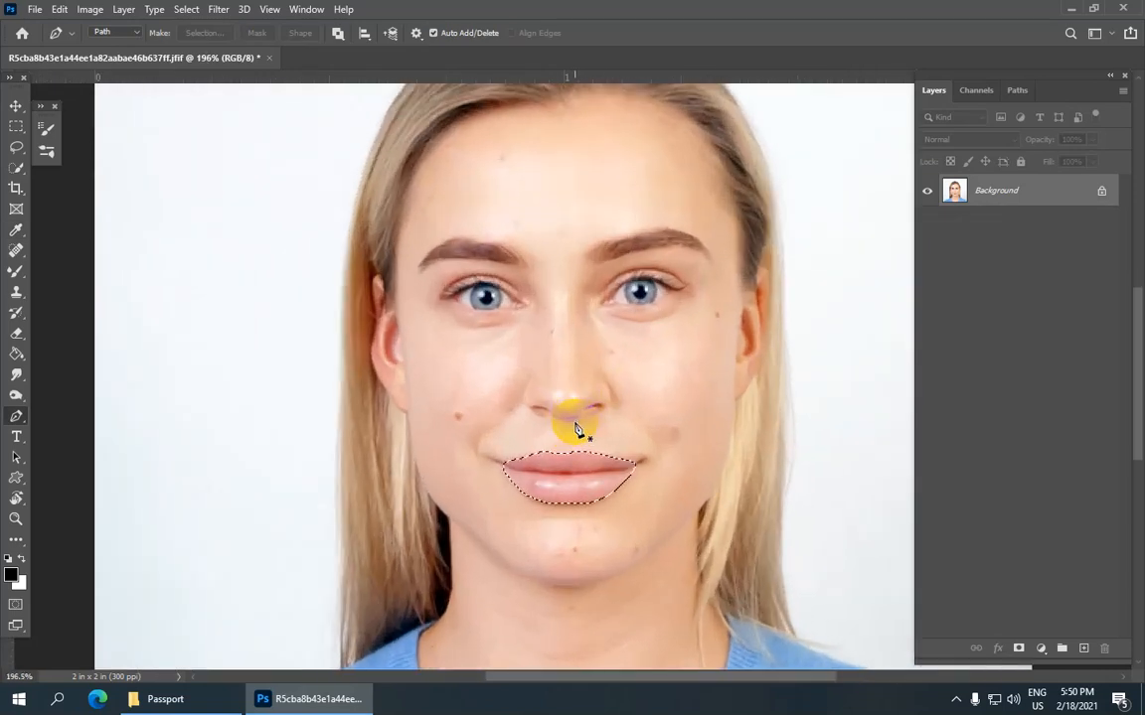
{"action": "scroll", "coordinate": [577, 430], "scroll_direction": "down", "scroll_amount": 6}
{"action": "scroll", "coordinate": [577, 429], "scroll_direction": "up", "scroll_amount": 1}
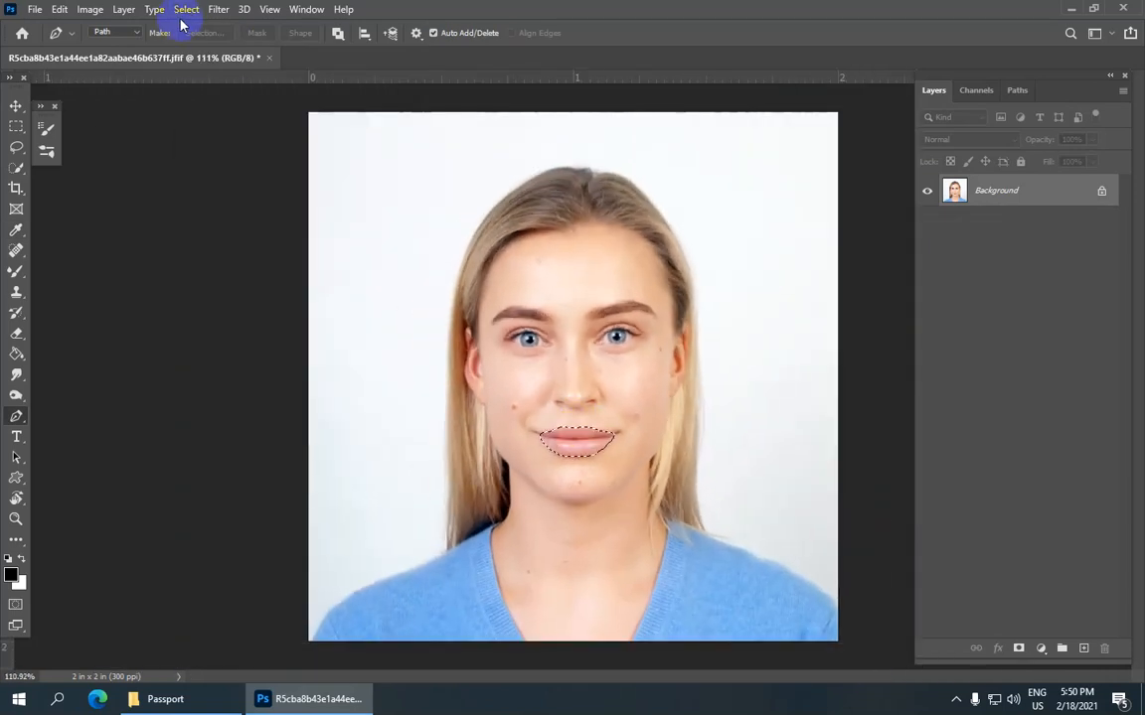
- Copy the selected lips onto a new layer above the Background
{"action": "left_click", "coordinate": [127, 10]}
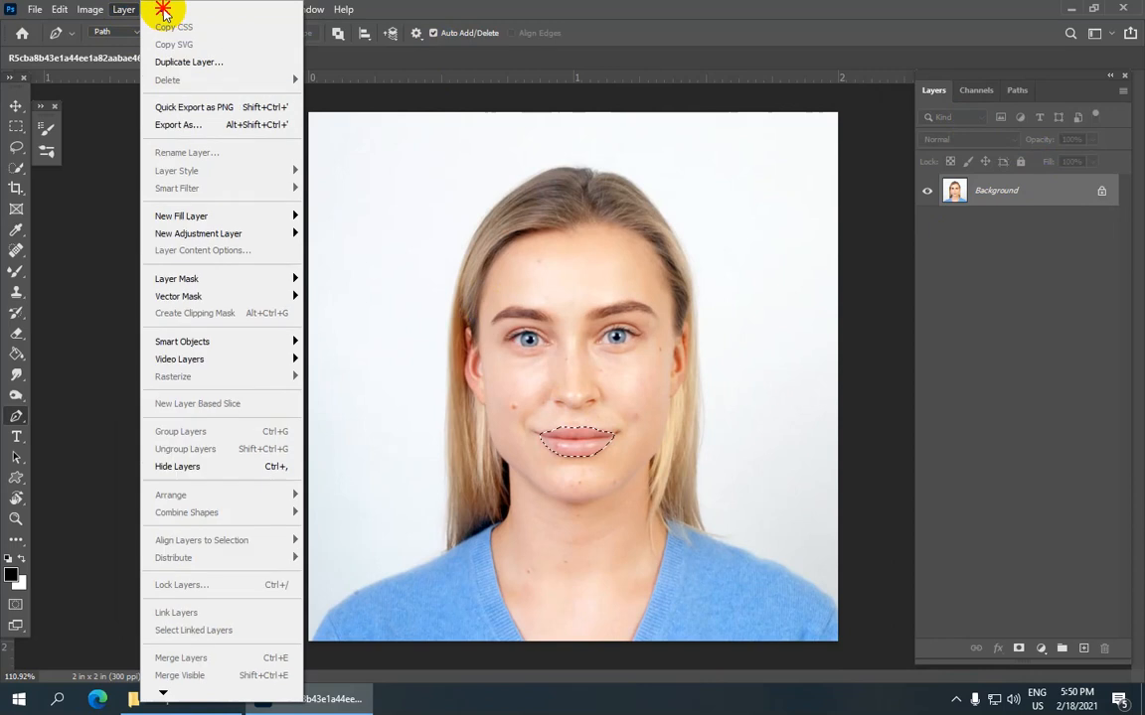
{"action": "mouse_move", "coordinate": [183, 30]}
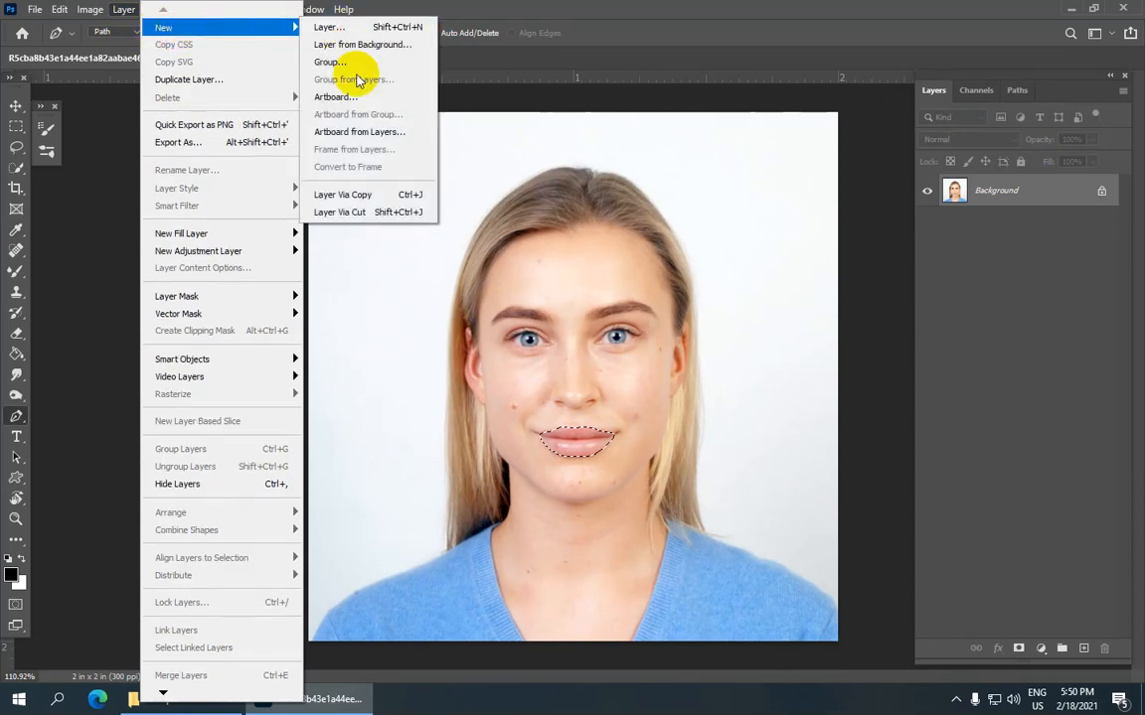
{"action": "left_click", "coordinate": [388, 199]}
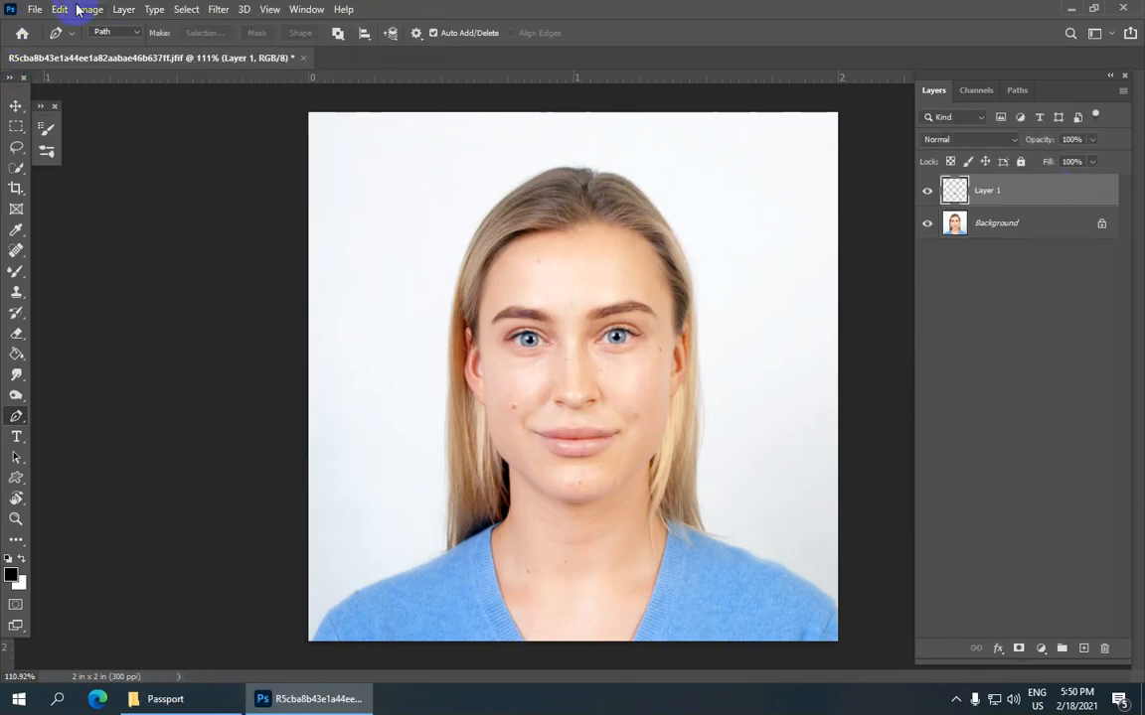
{"action": "scroll", "coordinate": [536, 396], "scroll_direction": "down", "scroll_amount": 1}
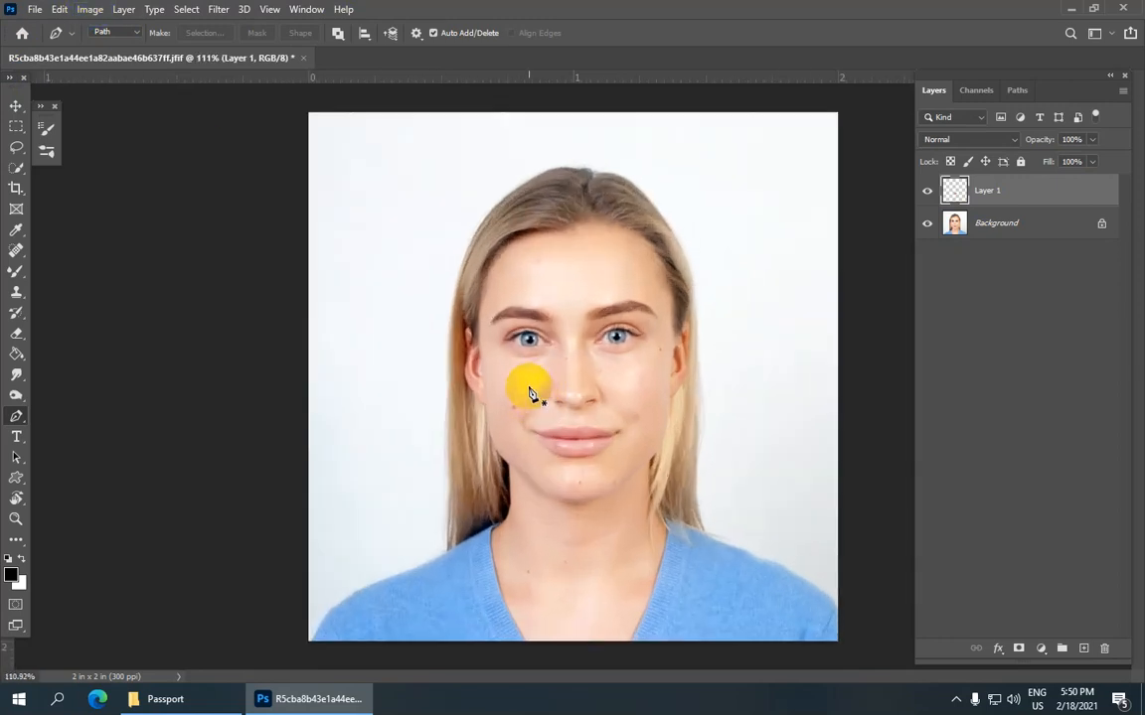
{"action": "scroll", "coordinate": [536, 395], "scroll_direction": "up", "scroll_amount": 1}
- Redden the lip layer with a midtone Color Balance of +67 Cyan/Red and -28 Magenta/Green
{"action": "left_click", "coordinate": [99, 11]}
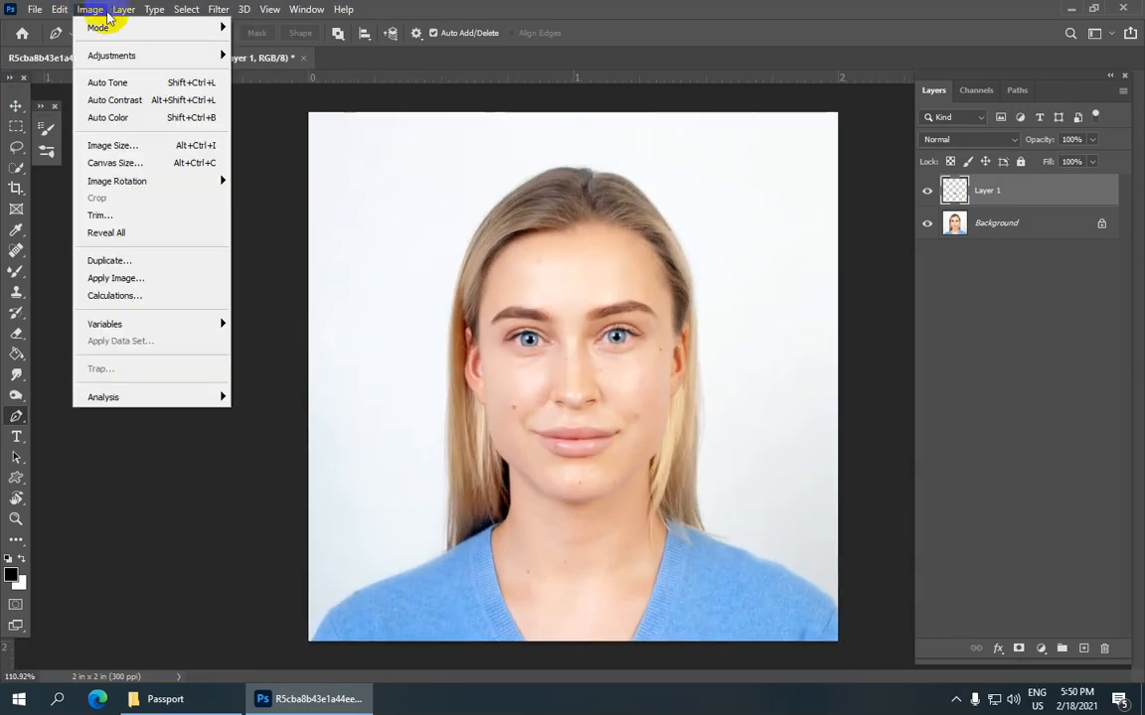
{"action": "mouse_move", "coordinate": [148, 55]}
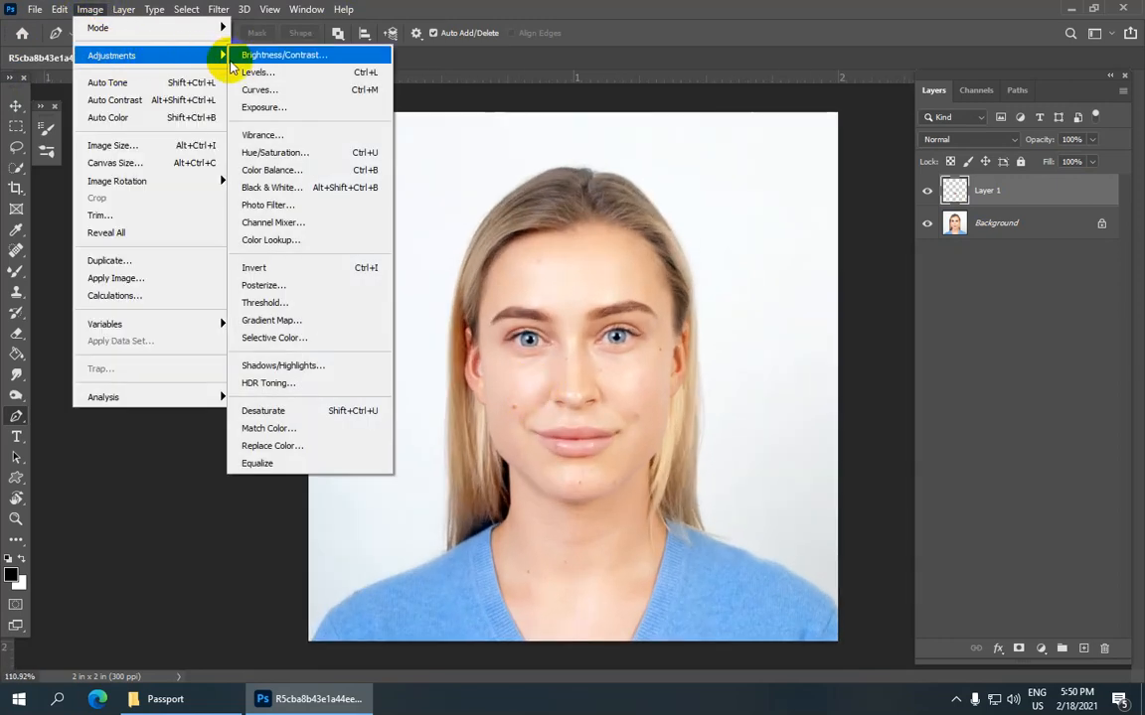
{"action": "left_click", "coordinate": [319, 177]}
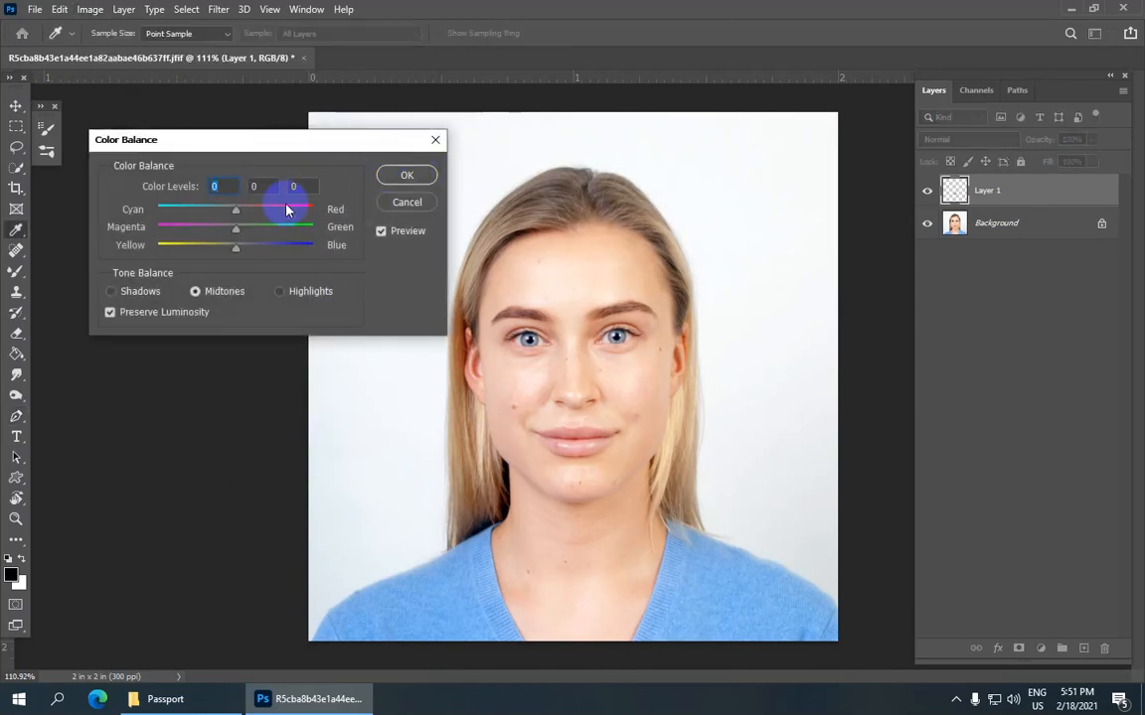
{"action": "left_click_drag", "start_coordinate": [236, 214], "coordinate": [287, 216]}
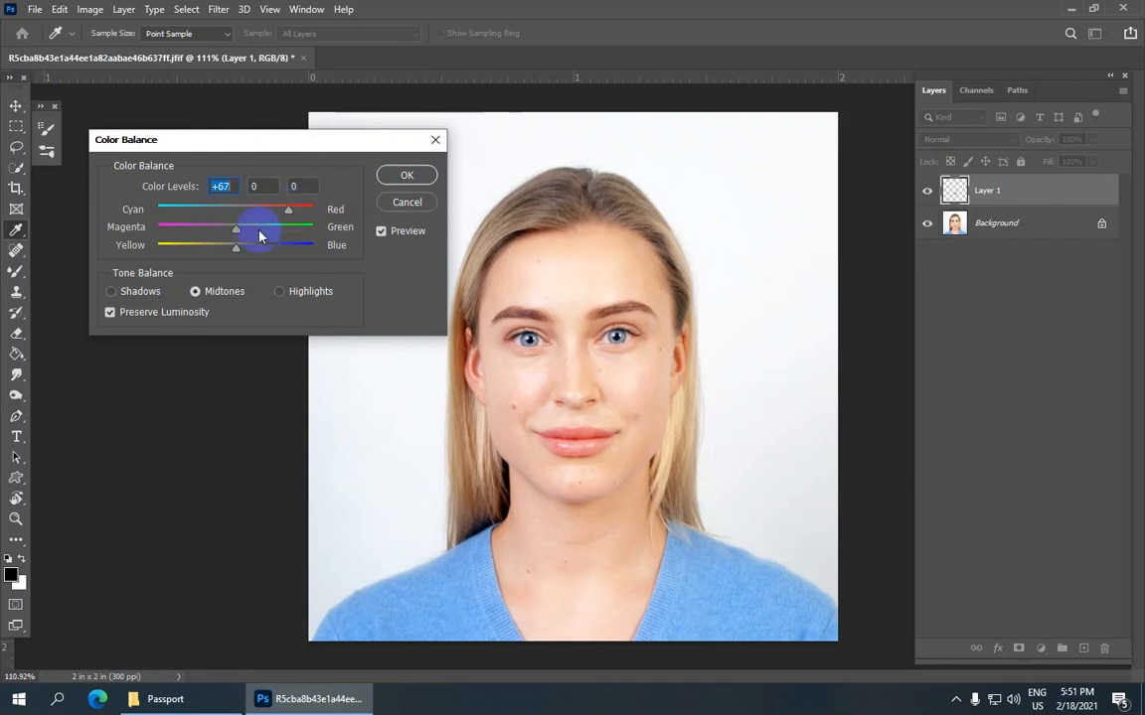
{"action": "left_click_drag", "start_coordinate": [237, 231], "coordinate": [220, 232]}
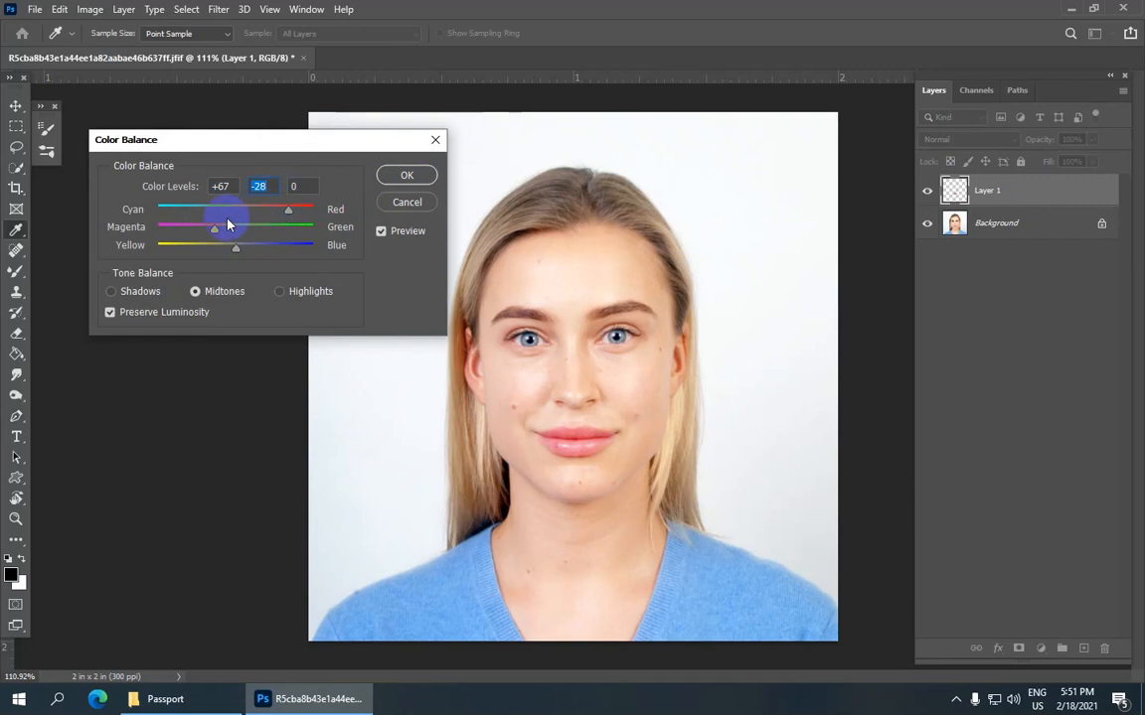
{"action": "left_click", "coordinate": [407, 176]}
- Examine how the recoloured lips look on the face at different magnifications
{"action": "key", "text": "p"}
{"action": "scroll", "coordinate": [601, 392], "scroll_direction": "down", "scroll_amount": 1}
{"action": "scroll", "coordinate": [601, 392], "scroll_direction": "down", "scroll_amount": 5}
{"action": "scroll", "coordinate": [583, 409], "scroll_direction": "up", "scroll_amount": 8}
{"action": "scroll", "coordinate": [577, 416], "scroll_direction": "down", "scroll_amount": 6}
{"action": "scroll", "coordinate": [575, 414], "scroll_direction": "up", "scroll_amount": 6}
{"action": "scroll", "coordinate": [574, 411], "scroll_direction": "down", "scroll_amount": 1}
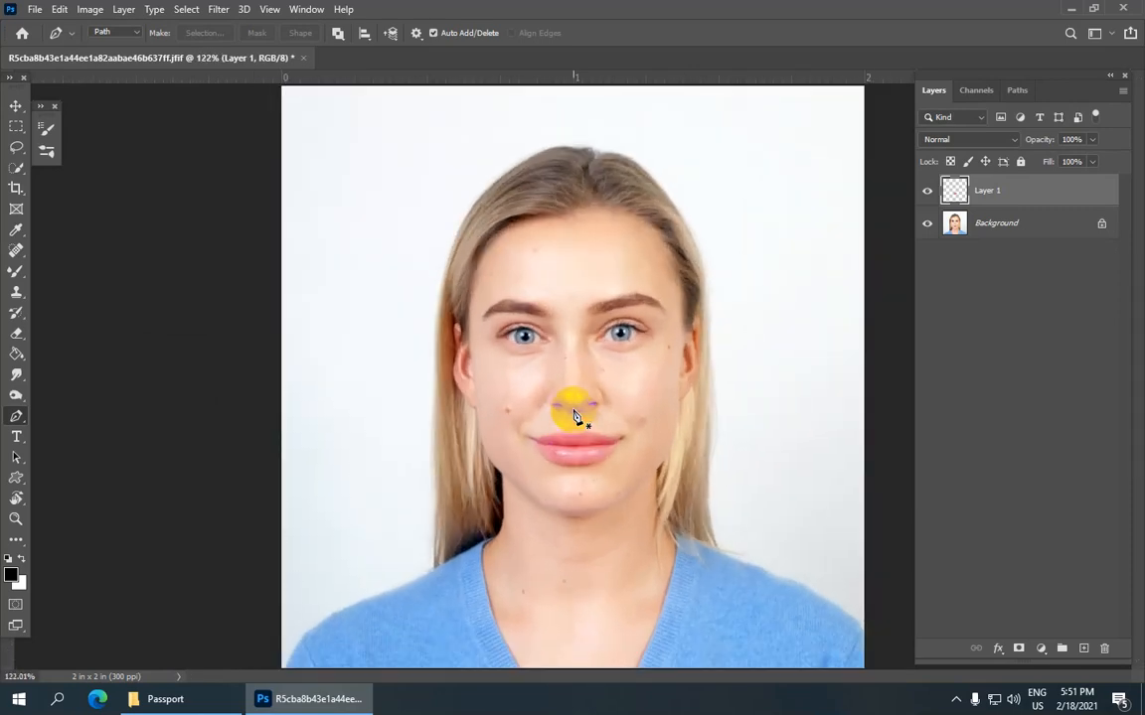
{"action": "scroll", "coordinate": [592, 373], "scroll_direction": "down", "scroll_amount": 2}
{"action": "scroll", "coordinate": [653, 378], "scroll_direction": "up", "scroll_amount": 1}
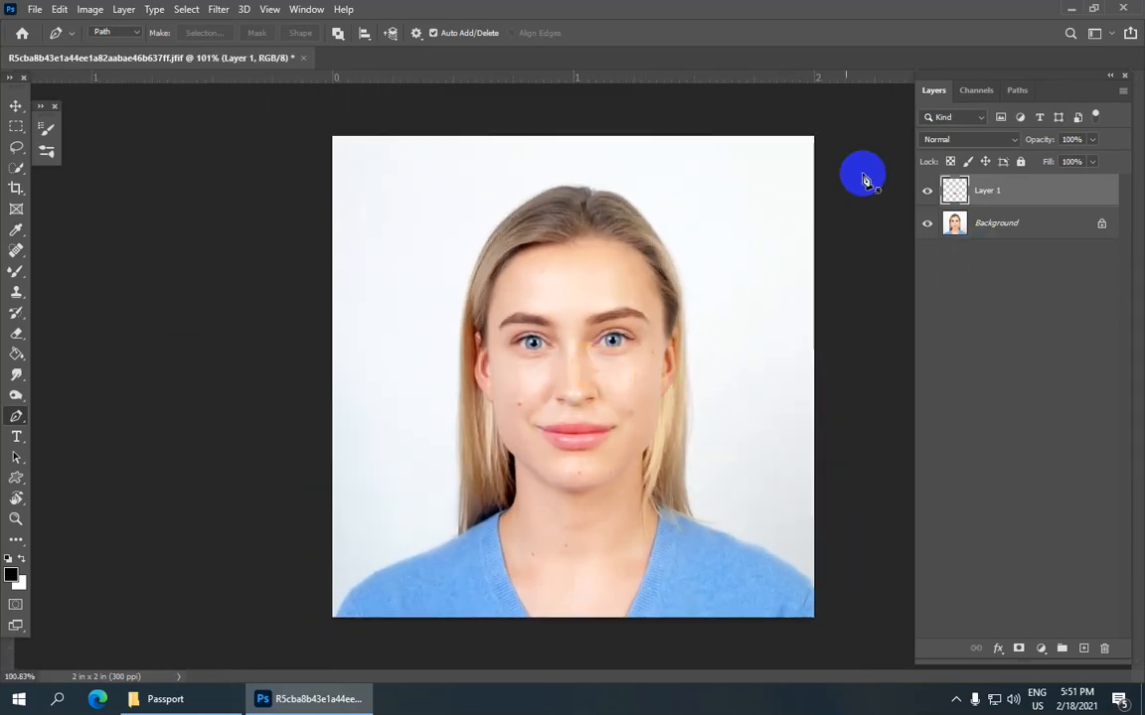
- Merge the recoloured lip layer down into the Background layer
{"action": "left_click", "coordinate": [122, 10]}
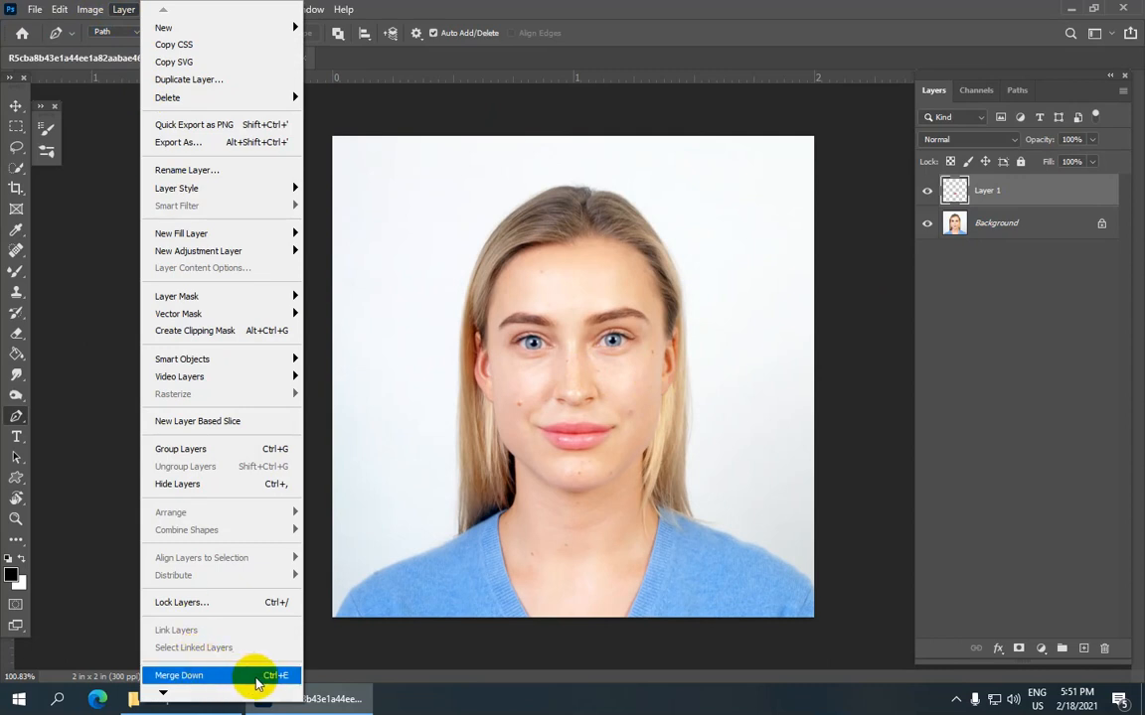
{"action": "left_click", "coordinate": [256, 684]}
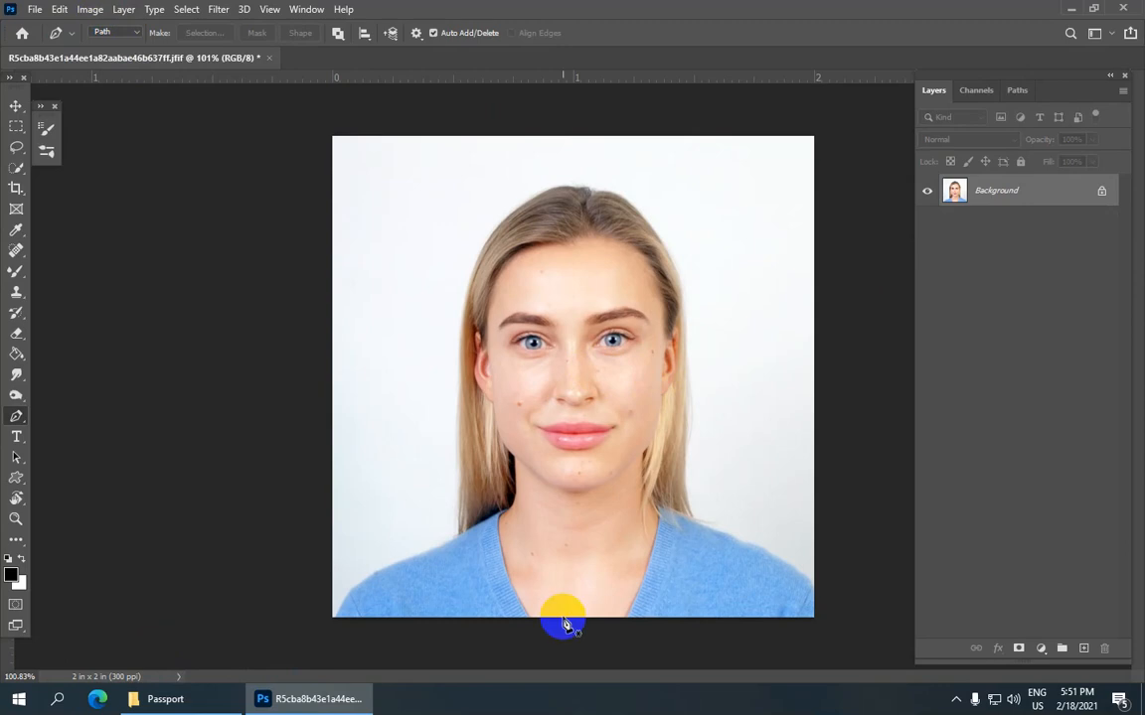
{"action": "scroll", "coordinate": [541, 422], "scroll_direction": "down", "scroll_amount": 2}
{"action": "scroll", "coordinate": [542, 422], "scroll_direction": "up", "scroll_amount": 2}
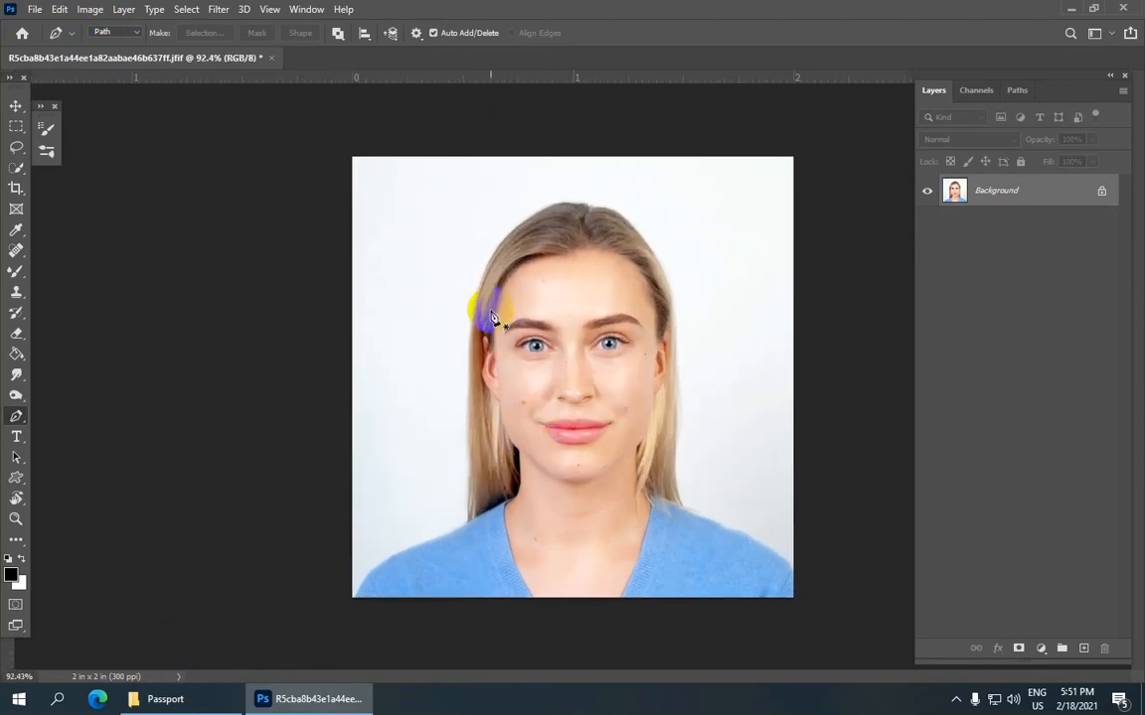
- Start a Pen path at the photo's lower-left corner, tracing the adjacent shoulder and the lower part of the hair edge above it
{"action": "scroll", "coordinate": [539, 471], "scroll_direction": "up", "scroll_amount": 4}
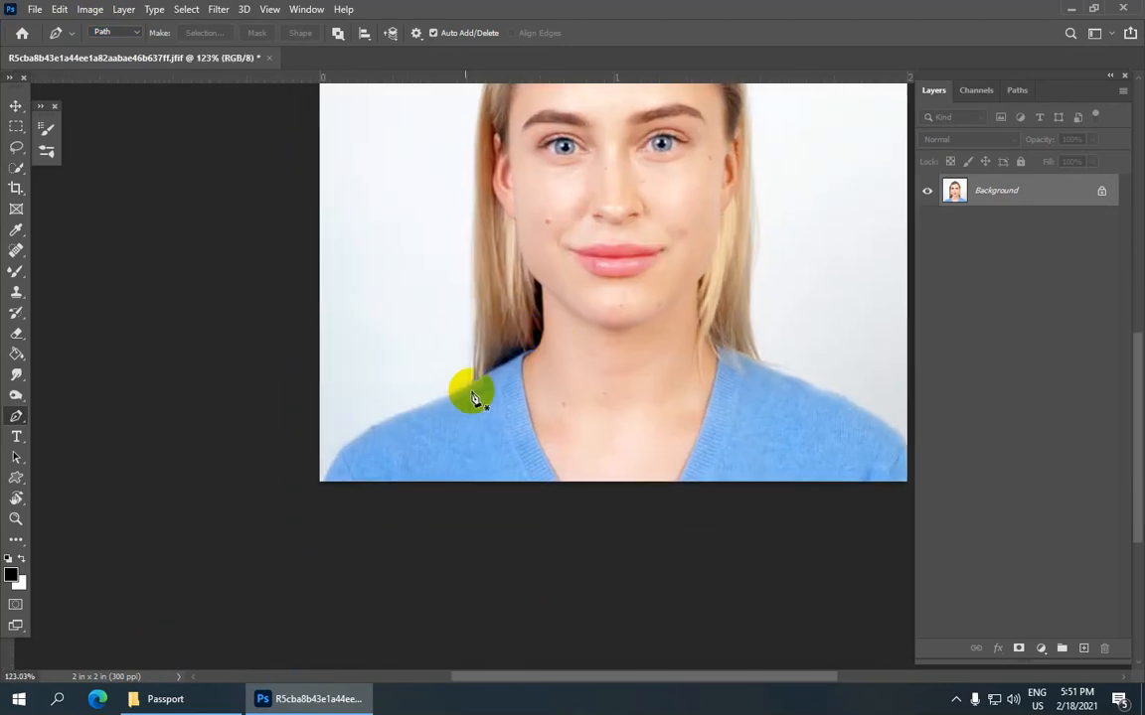
{"action": "scroll", "coordinate": [347, 463], "scroll_direction": "up", "scroll_amount": 2}
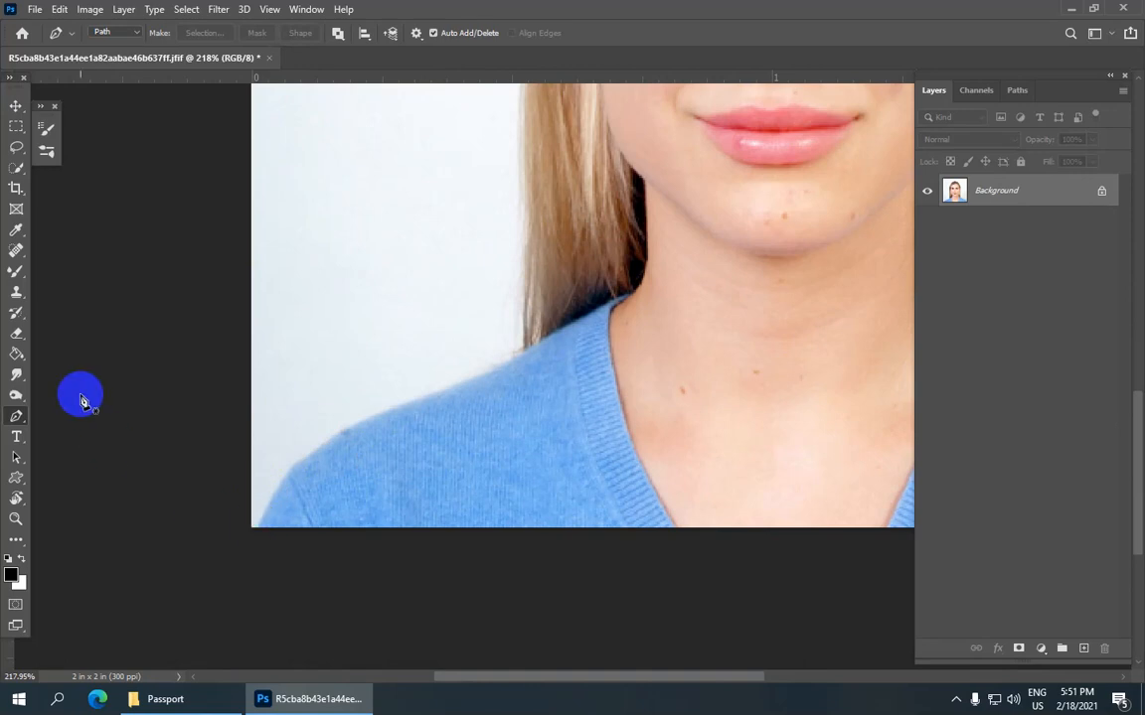
{"action": "left_click", "coordinate": [256, 528]}
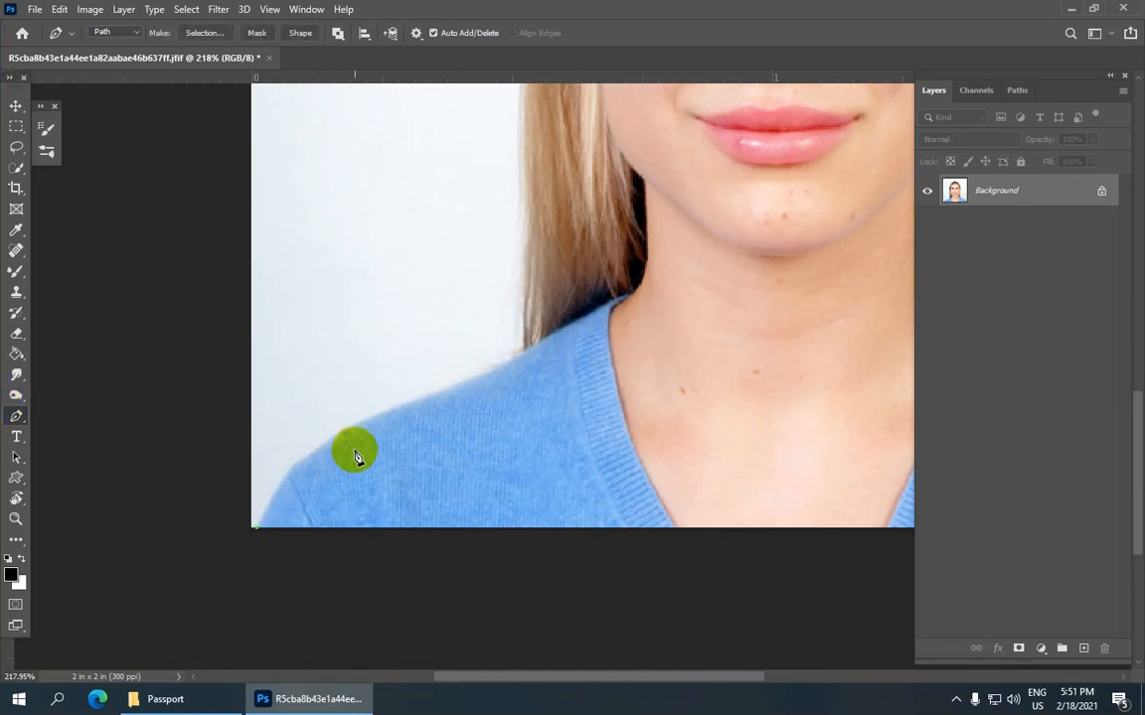
{"action": "left_click_drag", "start_coordinate": [360, 425], "coordinate": [400, 483]}
{"action": "left_click_drag", "start_coordinate": [461, 420], "coordinate": [491, 468]}
{"action": "left_click", "coordinate": [467, 410], "text": "alt"}
{"action": "left_click_drag", "start_coordinate": [450, 342], "coordinate": [448, 287]}
{"action": "left_click", "coordinate": [450, 343], "text": "alt"}
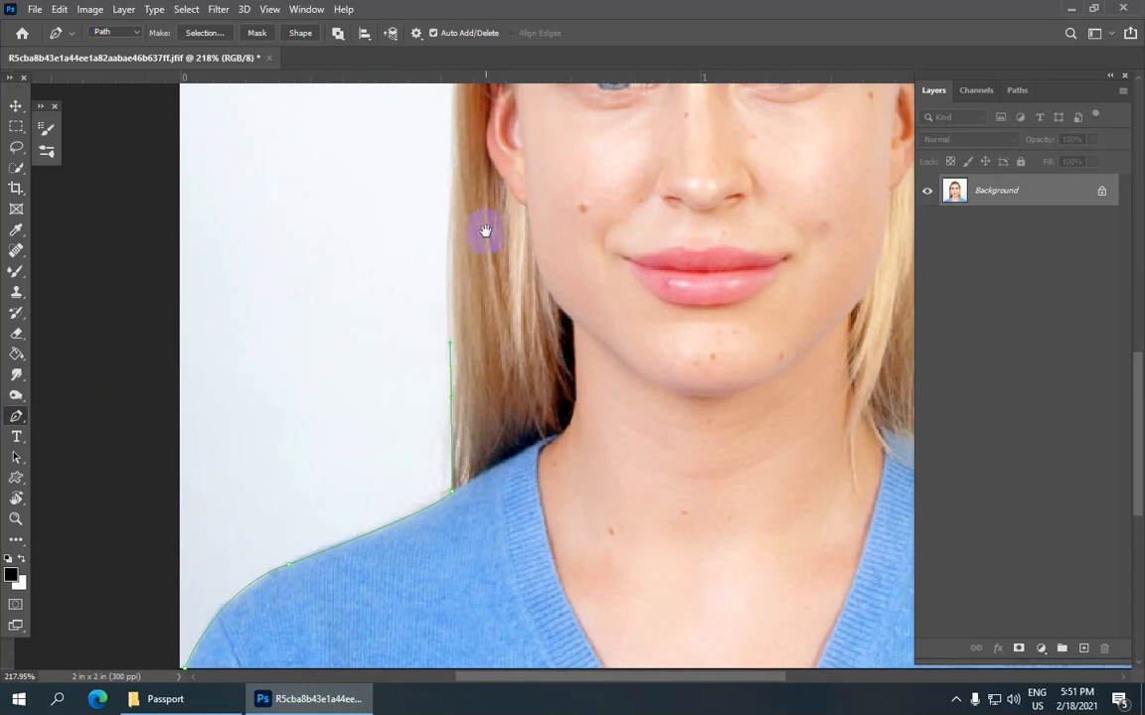
- Continue the path up the outer hair edge on the photo's left side to beside the forehead
{"action": "left_click_drag", "start_coordinate": [486, 229], "coordinate": [474, 351]}
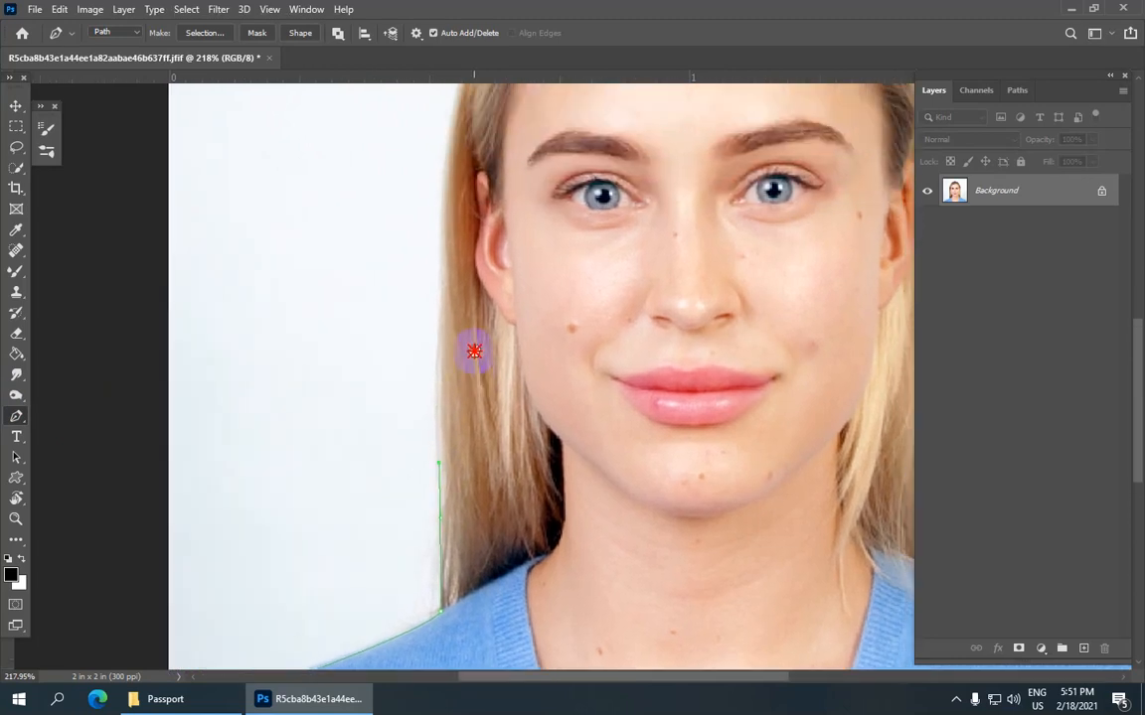
{"action": "left_click_drag", "start_coordinate": [443, 194], "coordinate": [449, 122]}
{"action": "left_click", "coordinate": [443, 191], "text": "alt"}
{"action": "left_click_drag", "start_coordinate": [496, 186], "coordinate": [374, 483]}
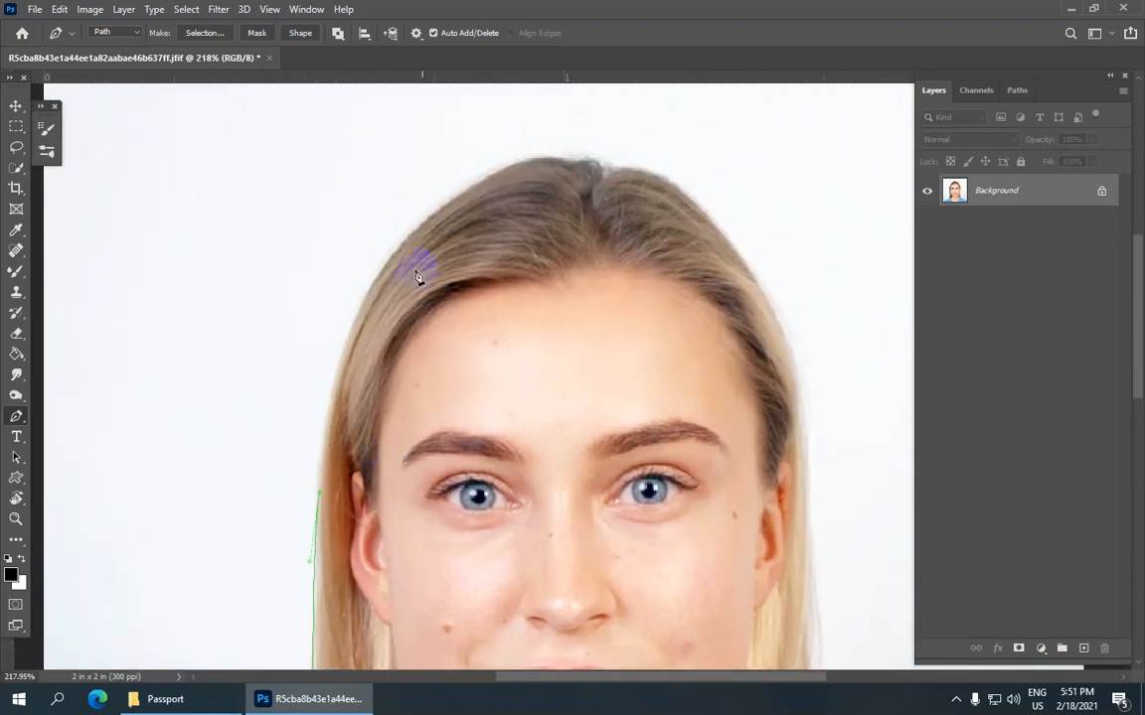
{"action": "left_click_drag", "start_coordinate": [355, 315], "coordinate": [381, 257]}
{"action": "left_click", "coordinate": [356, 317], "text": "alt"}
- Trace the path over the crown, following the hair parting to the other side of the head
{"action": "left_click_drag", "start_coordinate": [456, 299], "coordinate": [383, 402]}
{"action": "left_click_drag", "start_coordinate": [444, 275], "coordinate": [566, 216]}
{"action": "left_click_drag", "start_coordinate": [509, 306], "coordinate": [425, 265]}
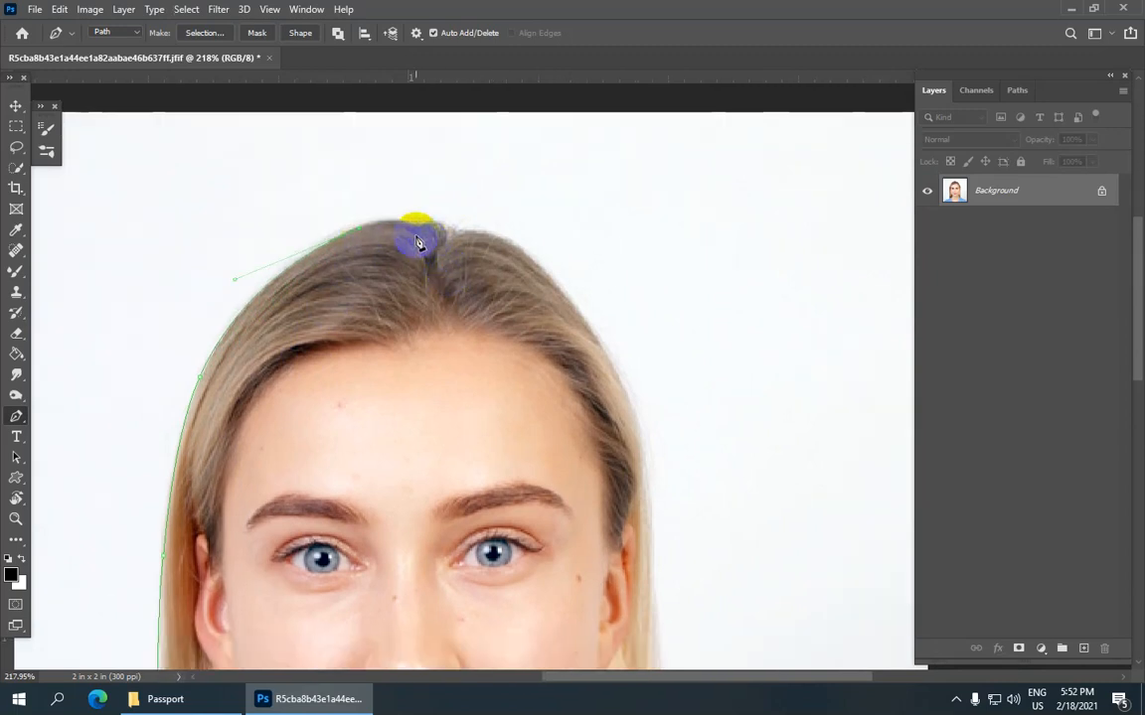
{"action": "left_click_drag", "start_coordinate": [381, 221], "coordinate": [540, 268]}
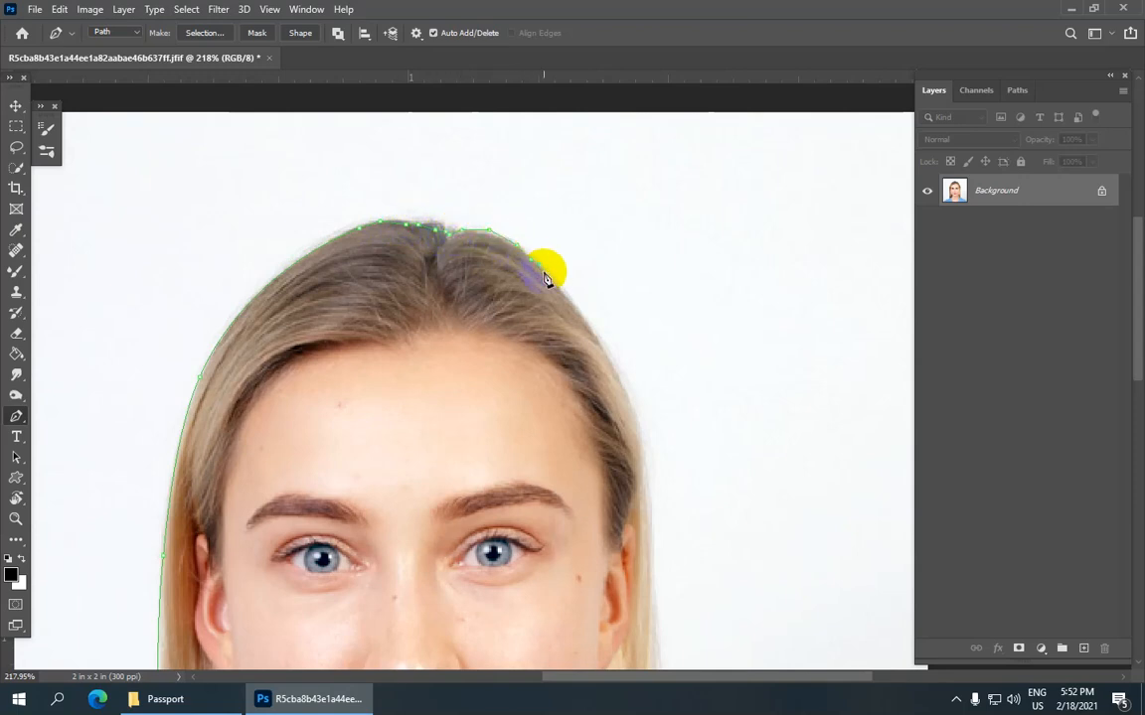
- Trace the path down the hair edge on the photo's right side to where it meets the shoulder
{"action": "left_click_drag", "start_coordinate": [539, 314], "coordinate": [455, 184]}
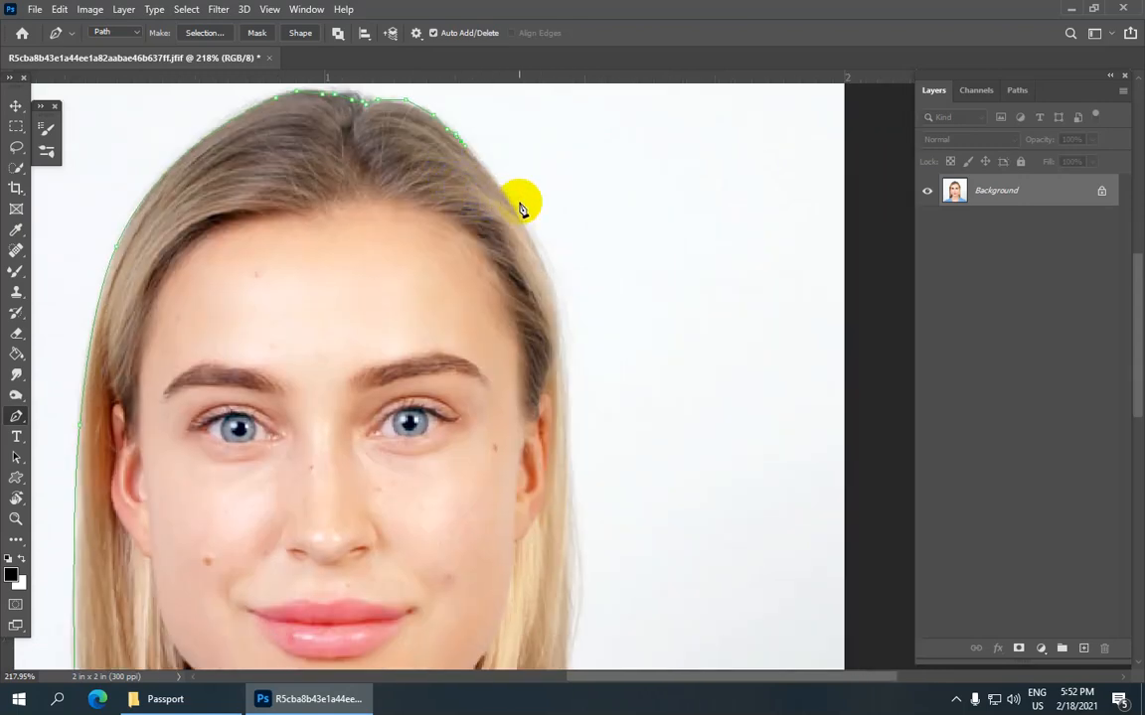
{"action": "left_click_drag", "start_coordinate": [553, 290], "coordinate": [584, 380]}
{"action": "left_click_drag", "start_coordinate": [506, 357], "coordinate": [471, 214]}
{"action": "left_click_drag", "start_coordinate": [540, 437], "coordinate": [531, 237]}
{"action": "left_click", "coordinate": [539, 435], "text": "alt"}
{"action": "left_click_drag", "start_coordinate": [554, 402], "coordinate": [636, 442]}
{"action": "left_click", "coordinate": [554, 402], "text": "alt"}
- Follow the sweater's shoulder line with closely spaced anchor points out past the photo's right edge
{"action": "left_click", "coordinate": [651, 451]}
{"action": "left_click", "coordinate": [657, 453]}
{"action": "left_click", "coordinate": [675, 459]}
{"action": "left_click", "coordinate": [689, 459]}
{"action": "left_click", "coordinate": [699, 469]}
{"action": "left_click", "coordinate": [709, 475]}
{"action": "left_click", "coordinate": [716, 479]}
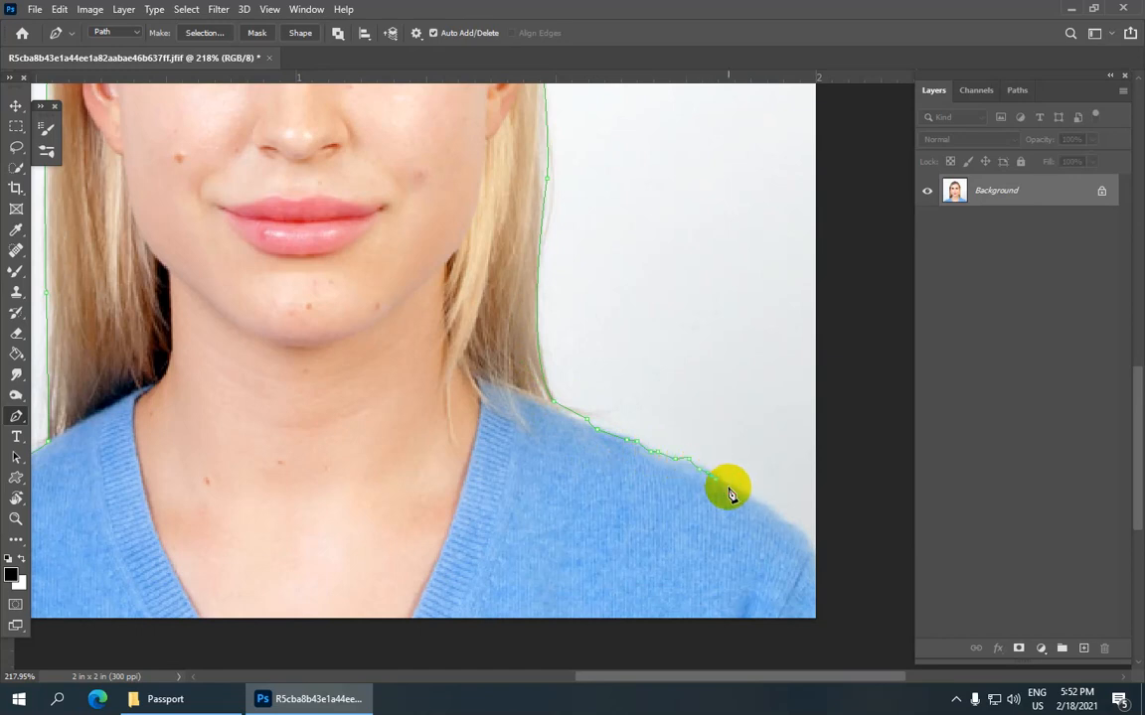
{"action": "left_click", "coordinate": [731, 489]}
{"action": "left_click_drag", "start_coordinate": [816, 548], "coordinate": [832, 576]}
{"action": "left_click", "coordinate": [836, 554]}
{"action": "left_click", "coordinate": [834, 595]}
- Run the path below the photo's bottom edge and close it at the starting corner
{"action": "left_click_drag", "start_coordinate": [800, 644], "coordinate": [643, 635]}
{"action": "left_click_drag", "start_coordinate": [508, 538], "coordinate": [707, 542]}
{"action": "left_click_drag", "start_coordinate": [591, 591], "coordinate": [558, 590]}
{"action": "left_click_drag", "start_coordinate": [388, 595], "coordinate": [337, 592]}
{"action": "left_click_drag", "start_coordinate": [219, 584], "coordinate": [214, 583]}
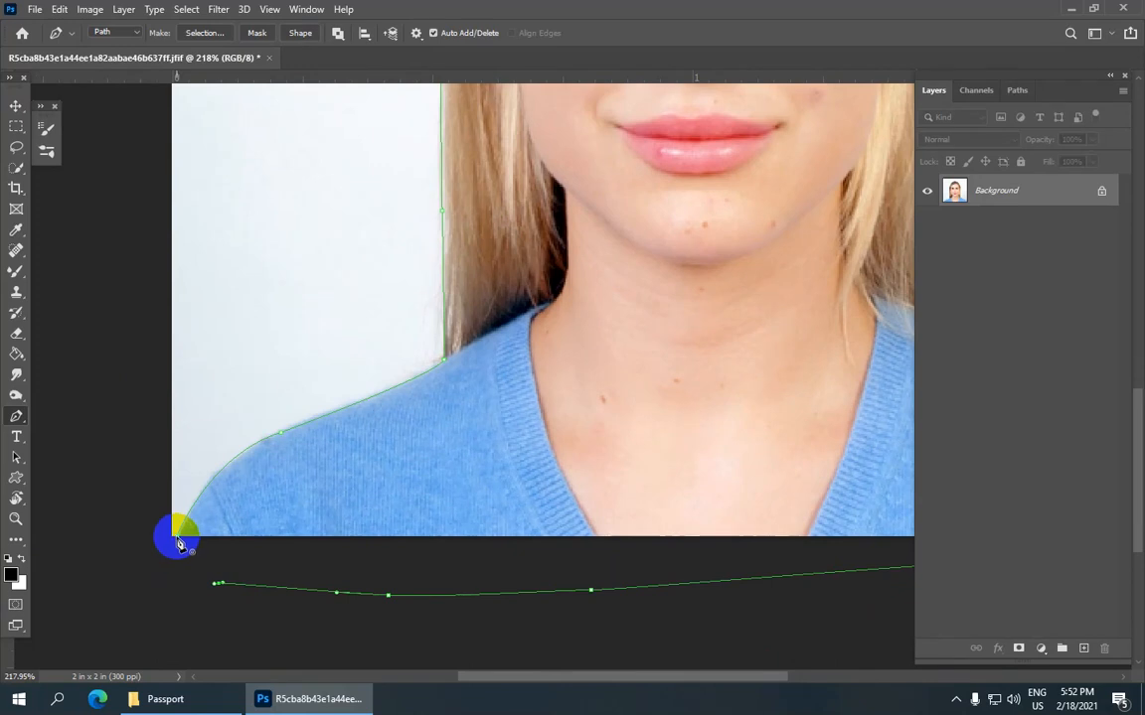
{"action": "left_click", "coordinate": [179, 544]}
{"action": "scroll", "coordinate": [229, 518], "scroll_direction": "down", "scroll_amount": 5}
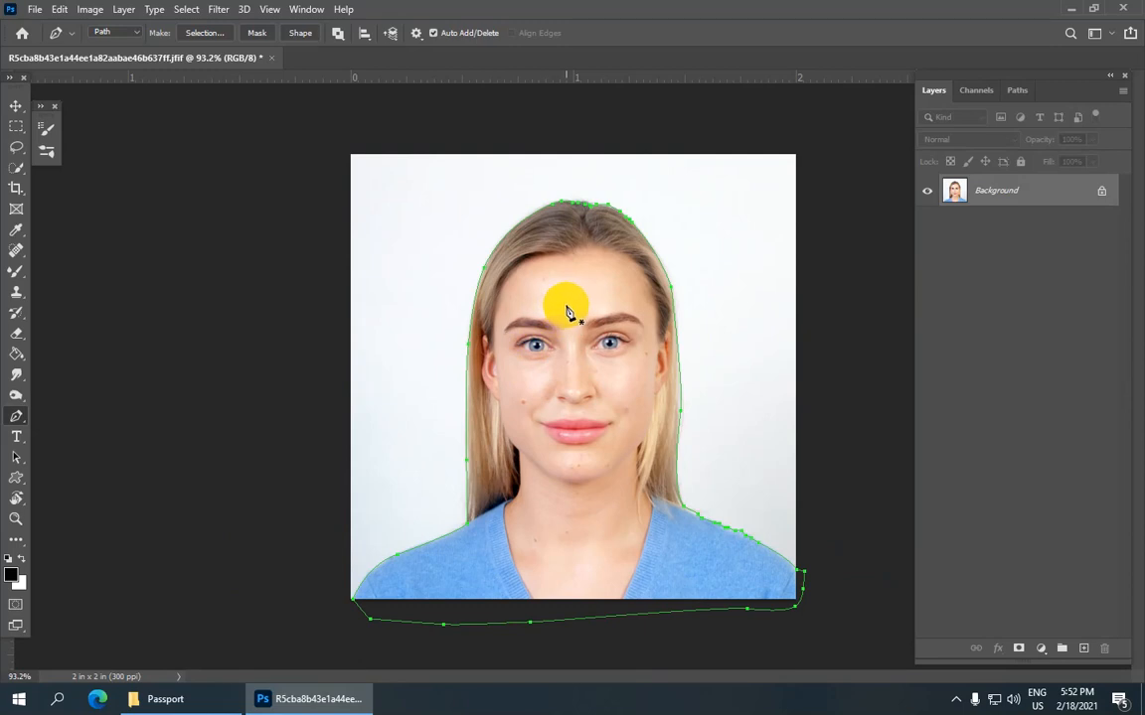
- Convert the path around the woman into a new anti-aliased selection with a feather radius of 3 pixels
{"action": "right_click", "coordinate": [565, 303]}
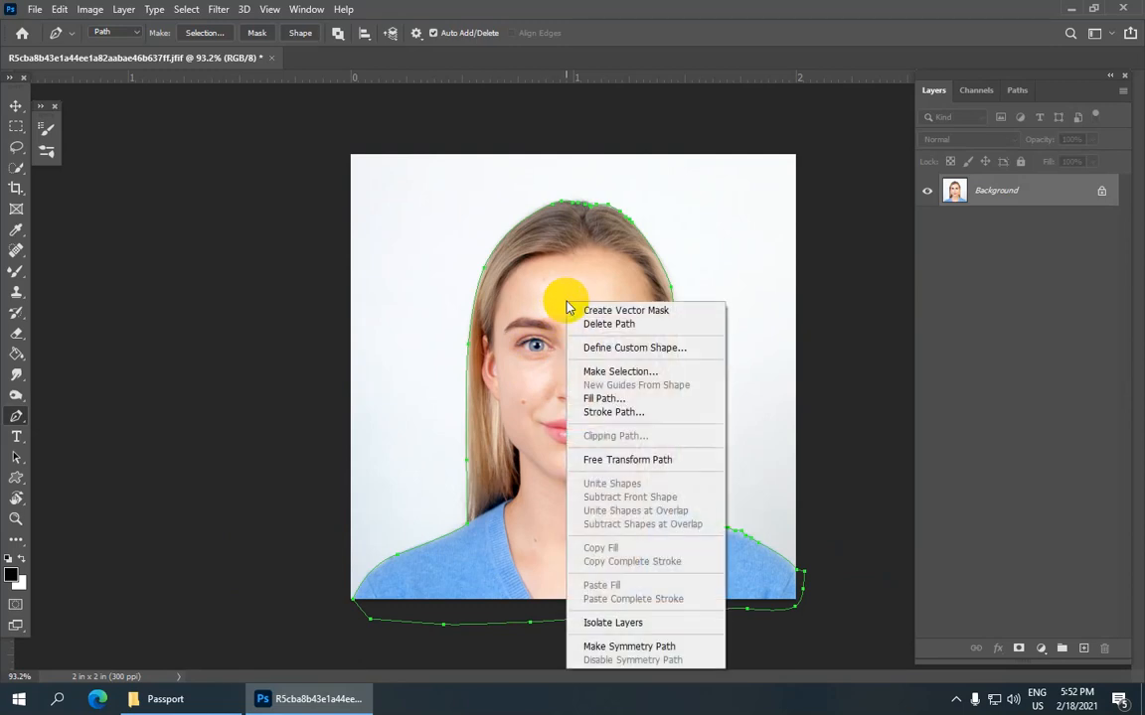
{"action": "left_click", "coordinate": [655, 372]}
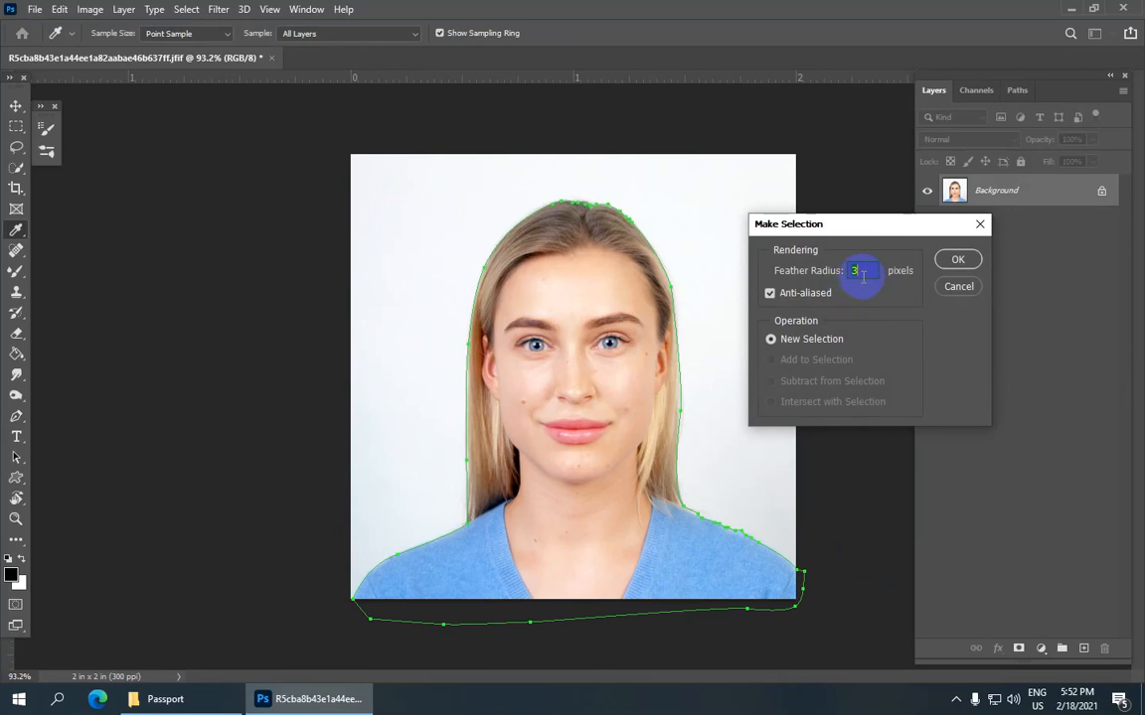
{"action": "left_click", "coordinate": [955, 259]}
{"action": "scroll", "coordinate": [487, 303], "scroll_direction": "up", "scroll_amount": 1}
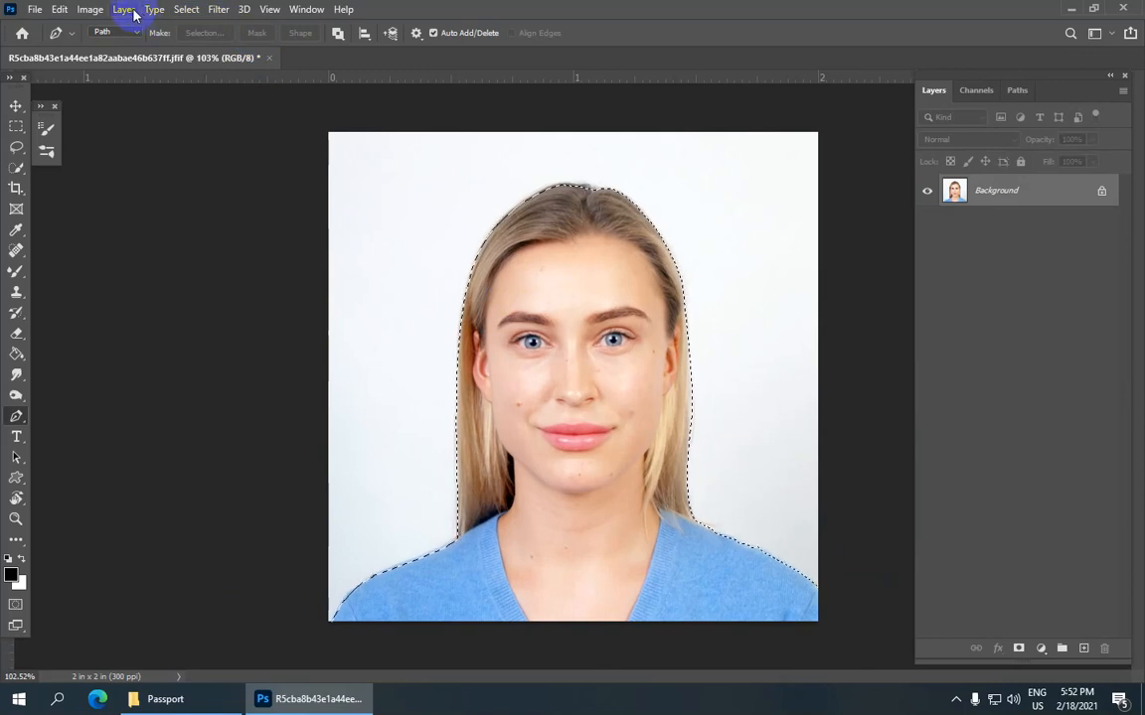
- Copy the selected woman onto a new layer above the Background
{"action": "scroll", "coordinate": [281, 89], "scroll_direction": "down", "scroll_amount": 1}
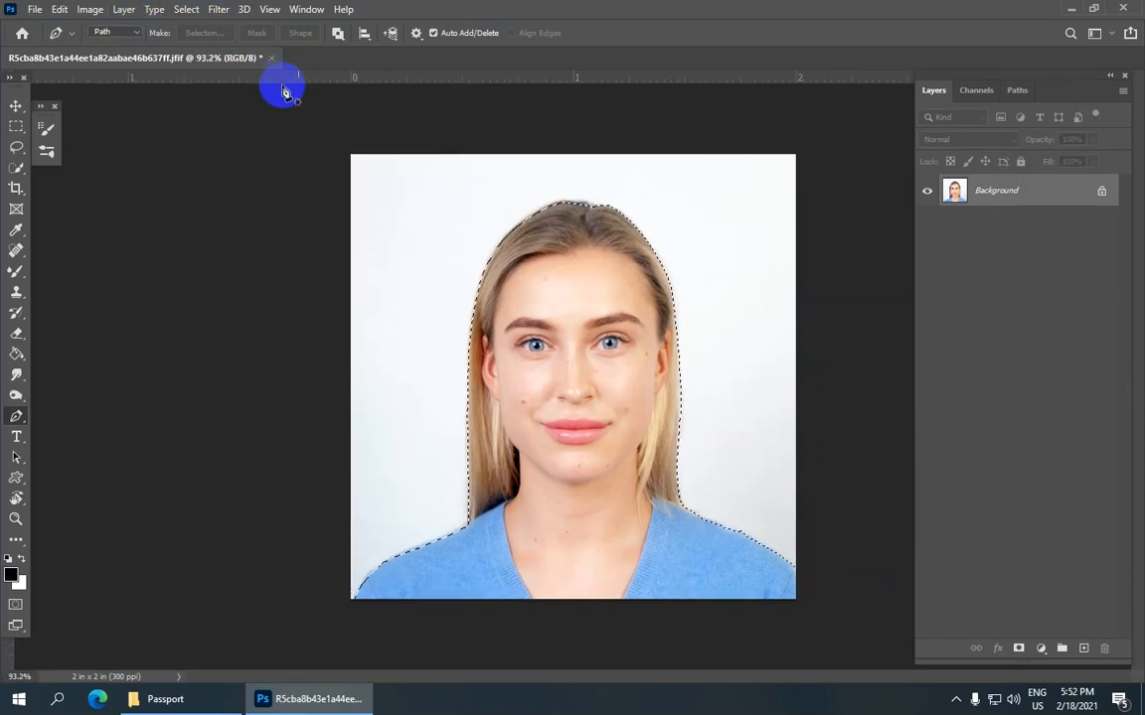
{"action": "left_click", "coordinate": [124, 10]}
{"action": "mouse_move", "coordinate": [225, 29]}
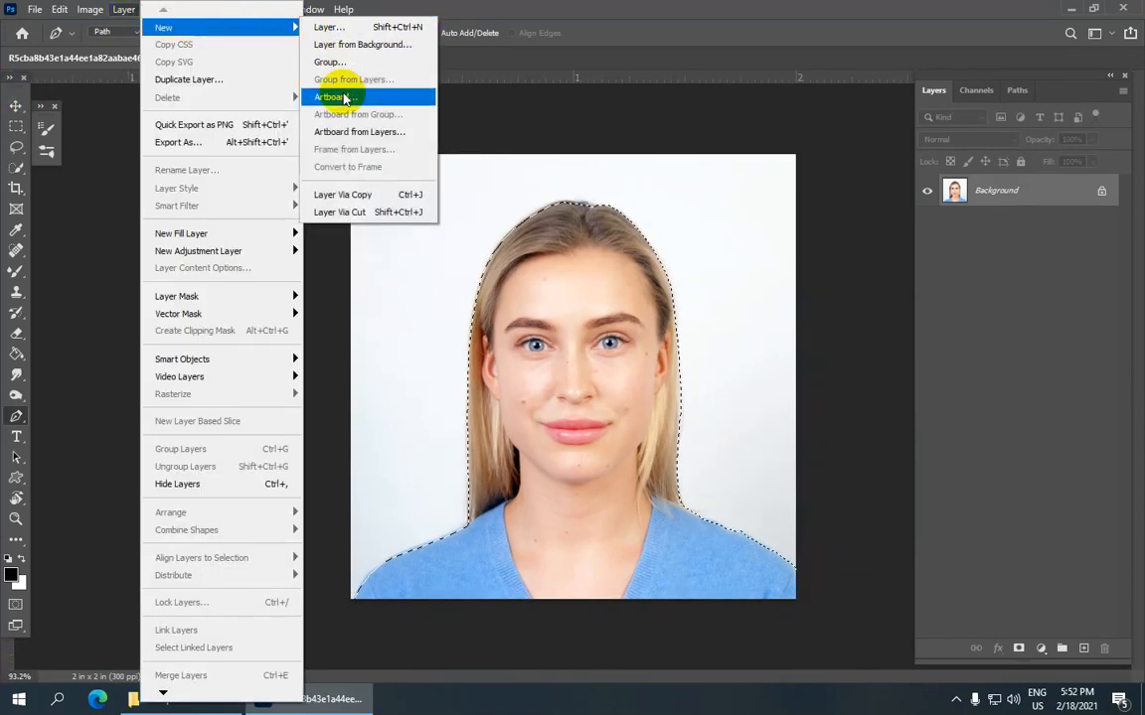
{"action": "left_click", "coordinate": [392, 202]}
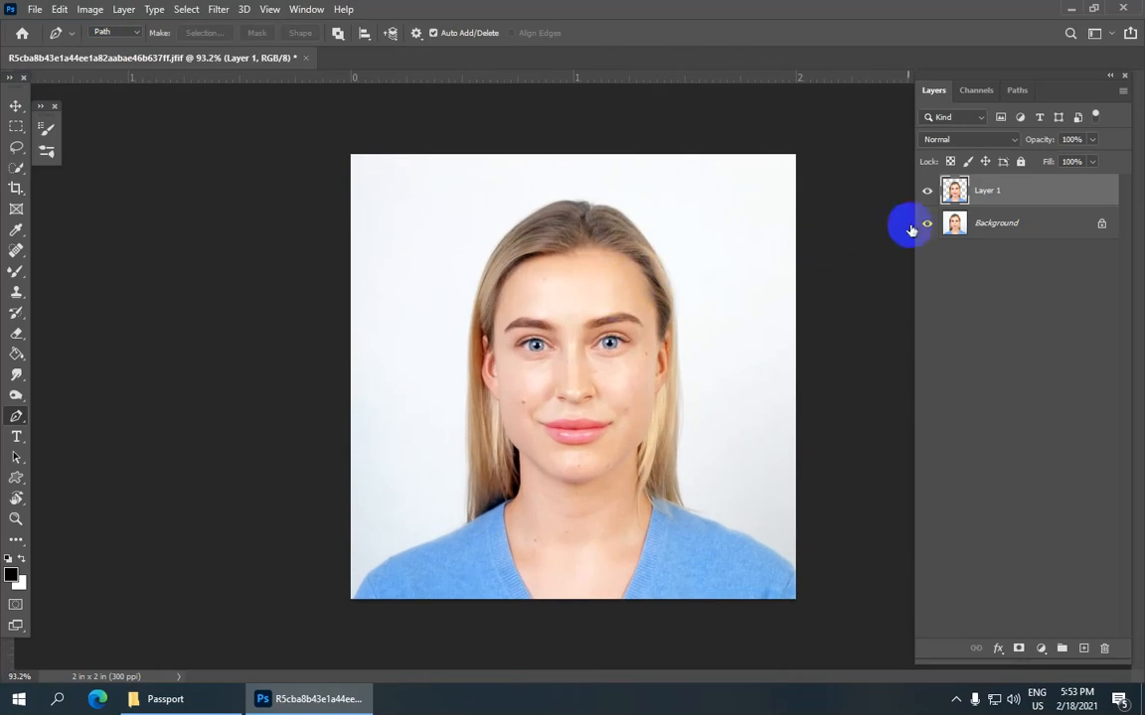
- Check the cut-out by hiding and reshowing the Background layer, and make the Background the active layer
{"action": "left_click", "coordinate": [928, 225]}
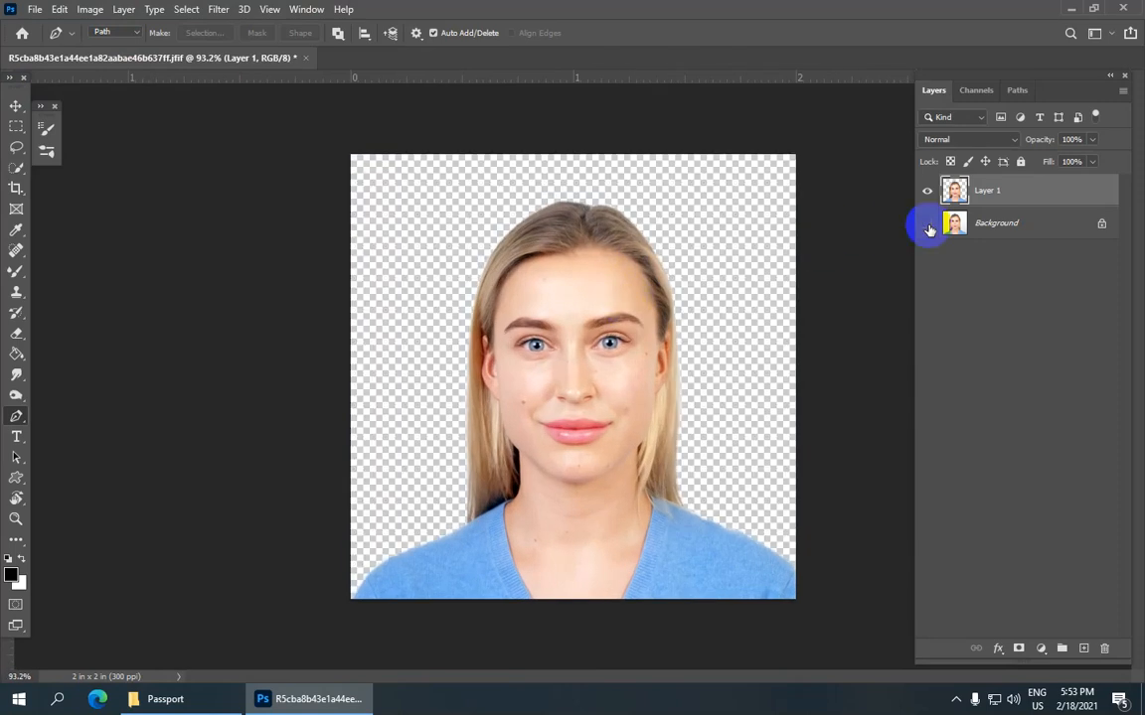
{"action": "left_click", "coordinate": [928, 225]}
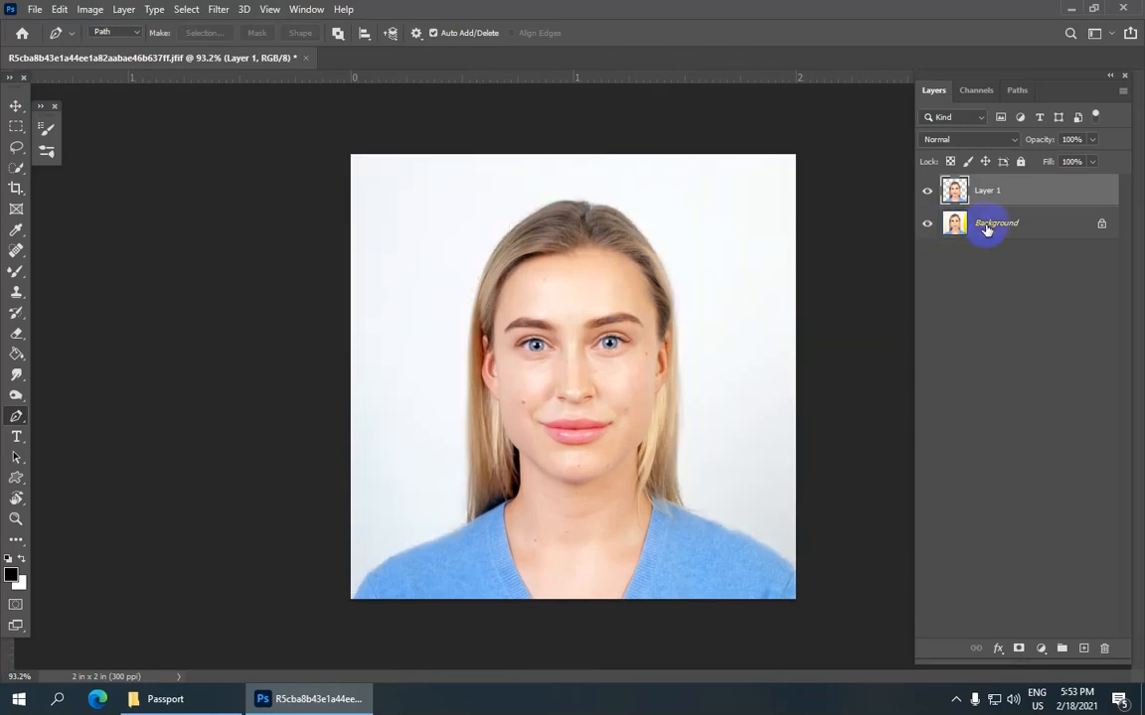
{"action": "left_click", "coordinate": [987, 224]}
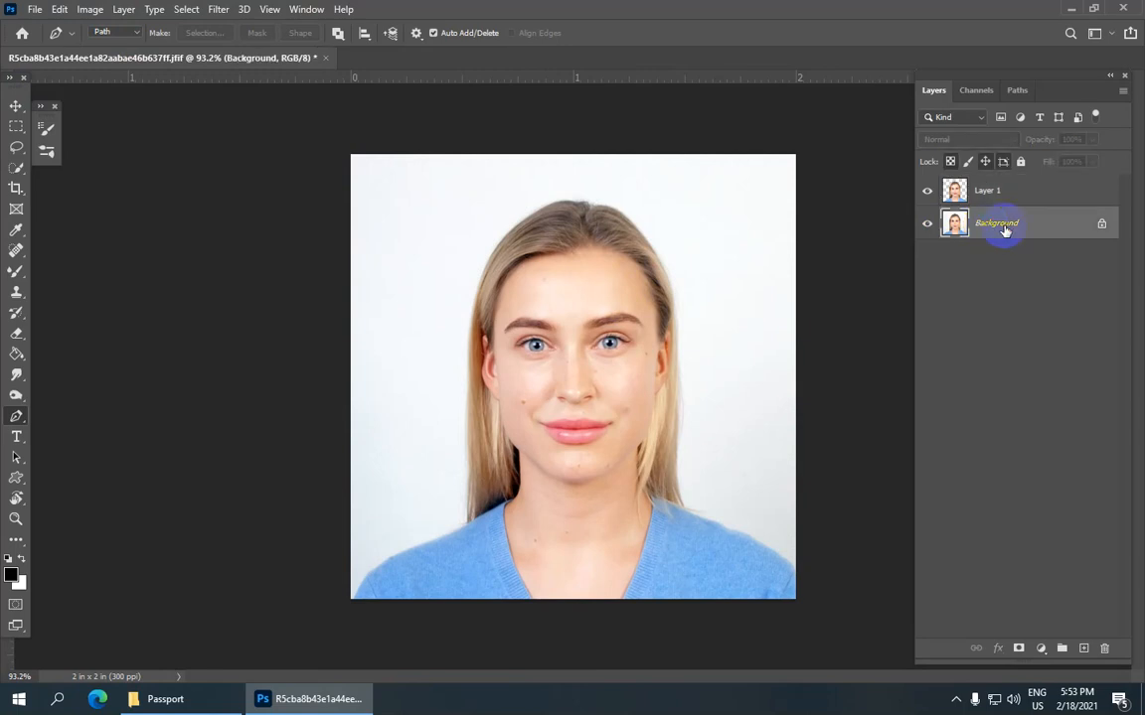
- Fill the Background layer behind the woman with the blue foreground colour 0042ff
{"action": "left_click", "coordinate": [14, 577]}
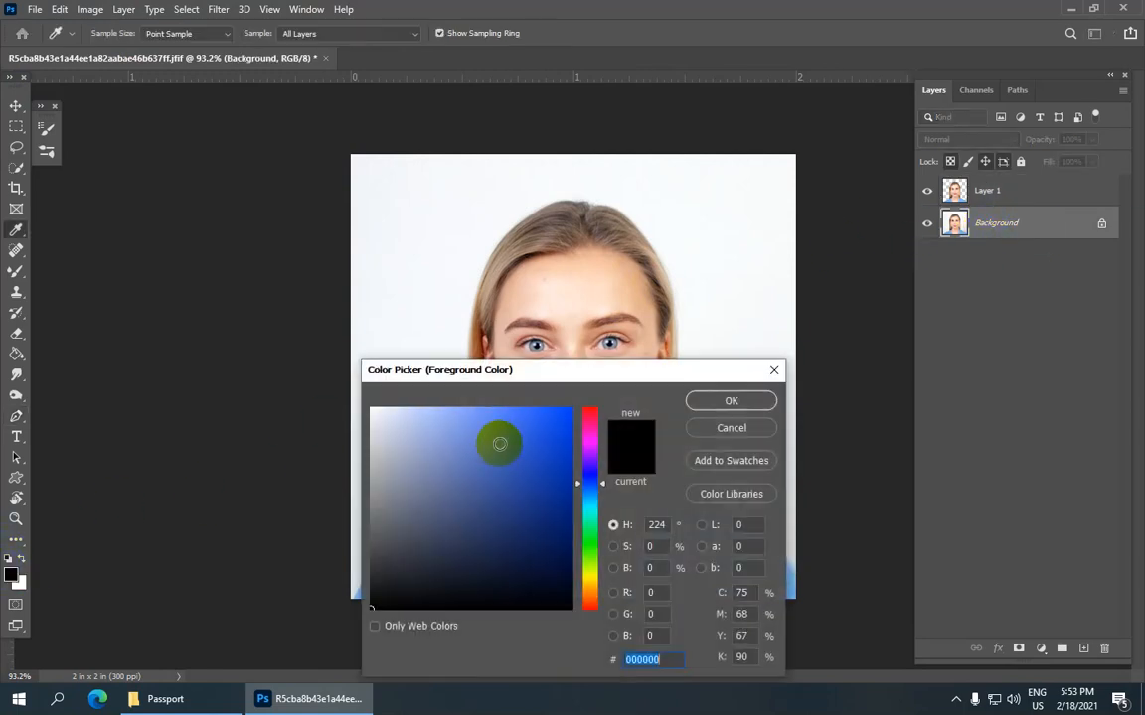
{"action": "type", "text": "0042ff"}
{"action": "left_click", "coordinate": [733, 401]}
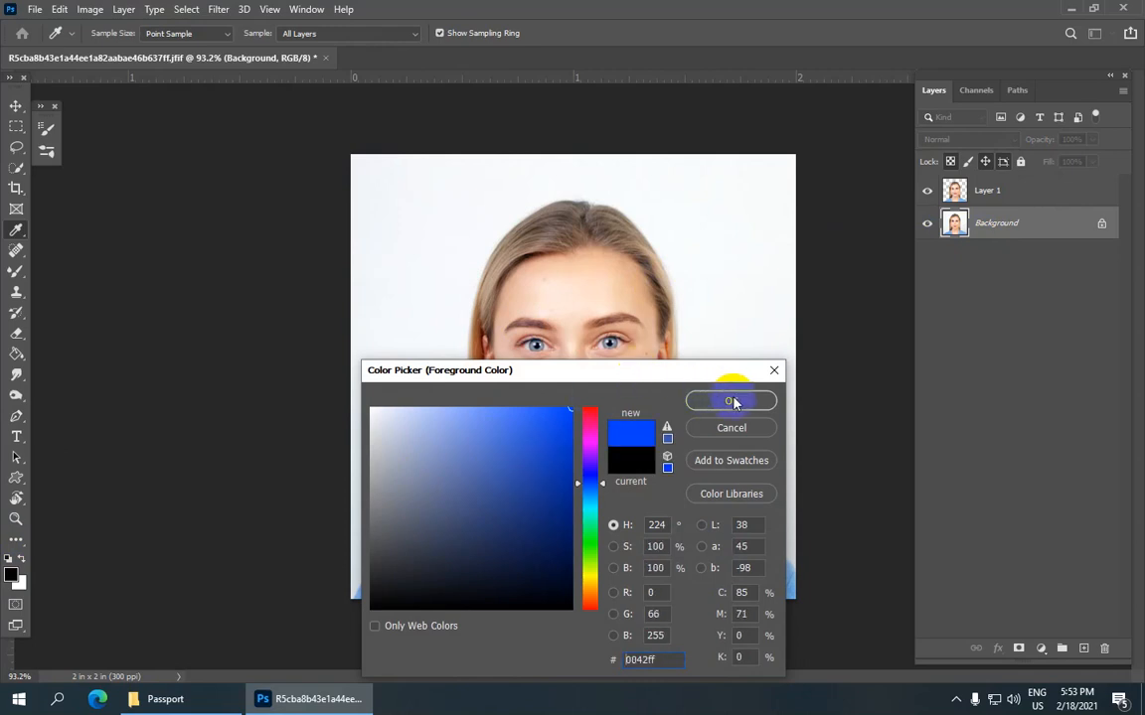
{"action": "key", "text": "p"}
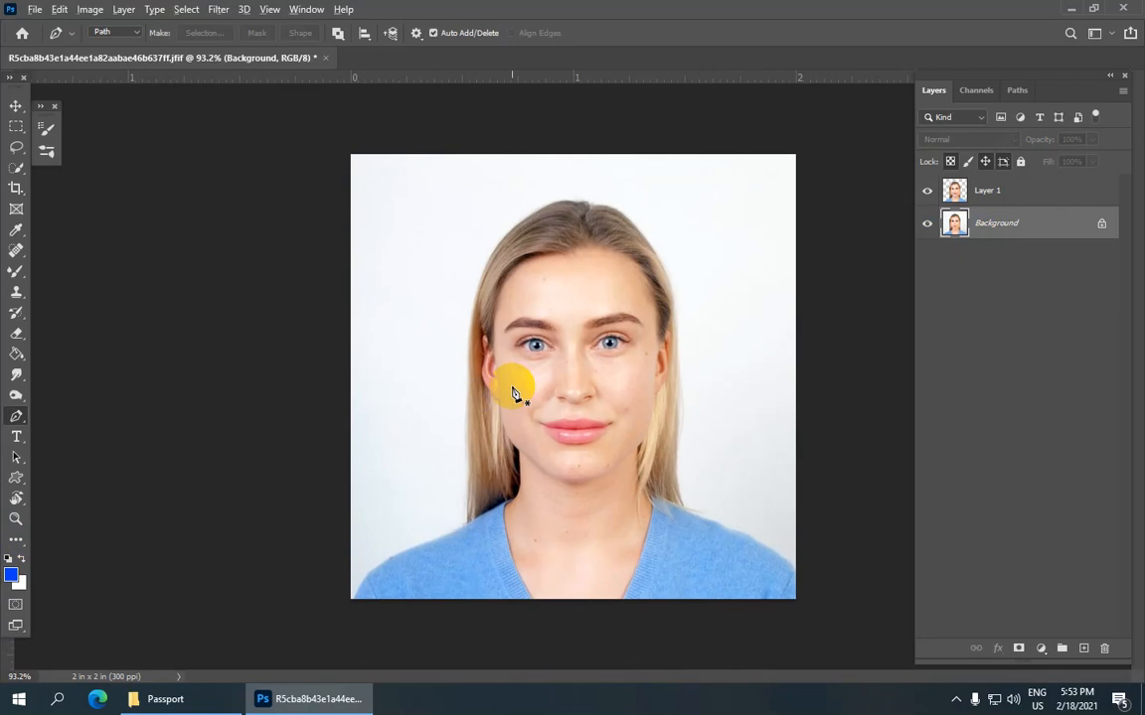
{"action": "key", "text": "alt+BackSpace"}
{"action": "scroll", "coordinate": [513, 390], "scroll_direction": "down", "scroll_amount": 11}
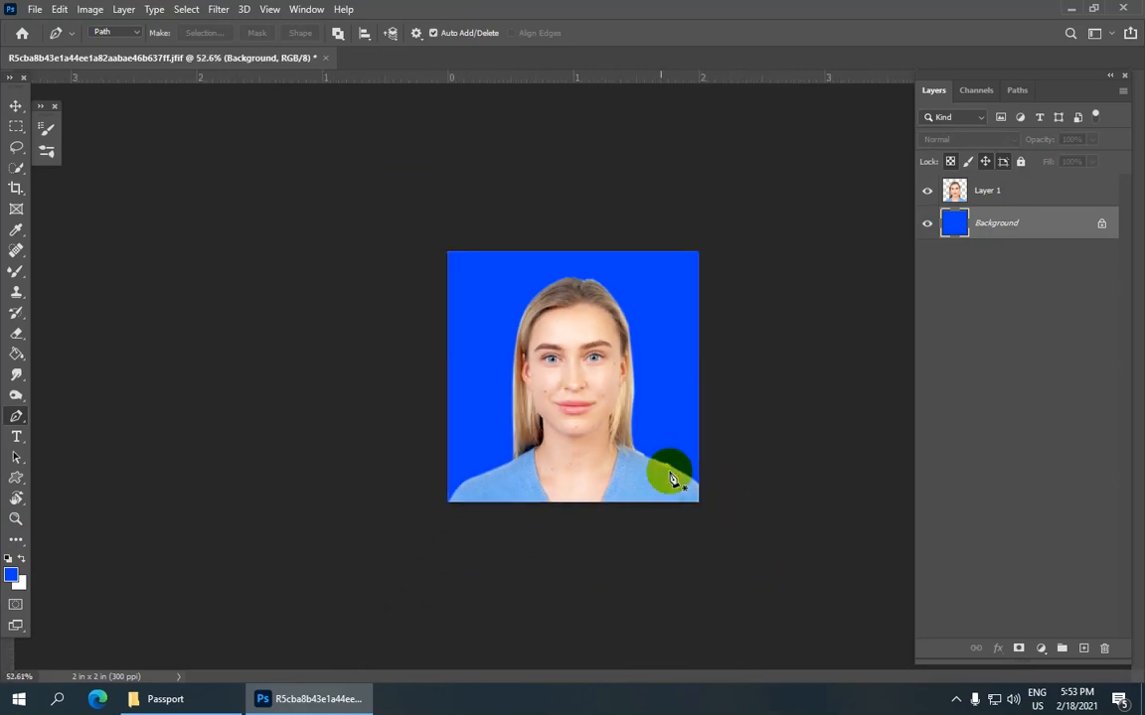
{"action": "scroll", "coordinate": [582, 329], "scroll_direction": "up", "scroll_amount": 3}
{"action": "scroll", "coordinate": [582, 330], "scroll_direction": "up", "scroll_amount": 3}
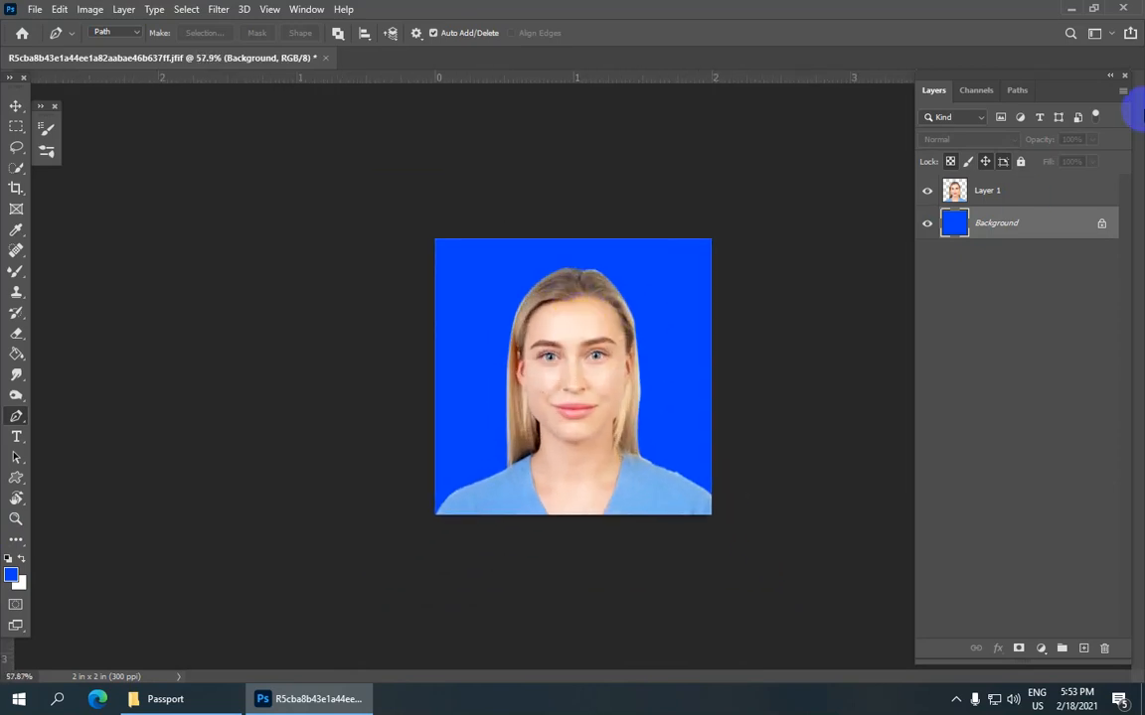
{"action": "scroll", "coordinate": [580, 301], "scroll_direction": "up", "scroll_amount": 1}
{"action": "scroll", "coordinate": [580, 301], "scroll_direction": "down", "scroll_amount": 1}
- Set up a crop frame on the portrait with a fixed ratio of 1.5 to 2
{"action": "left_click", "coordinate": [17, 189]}
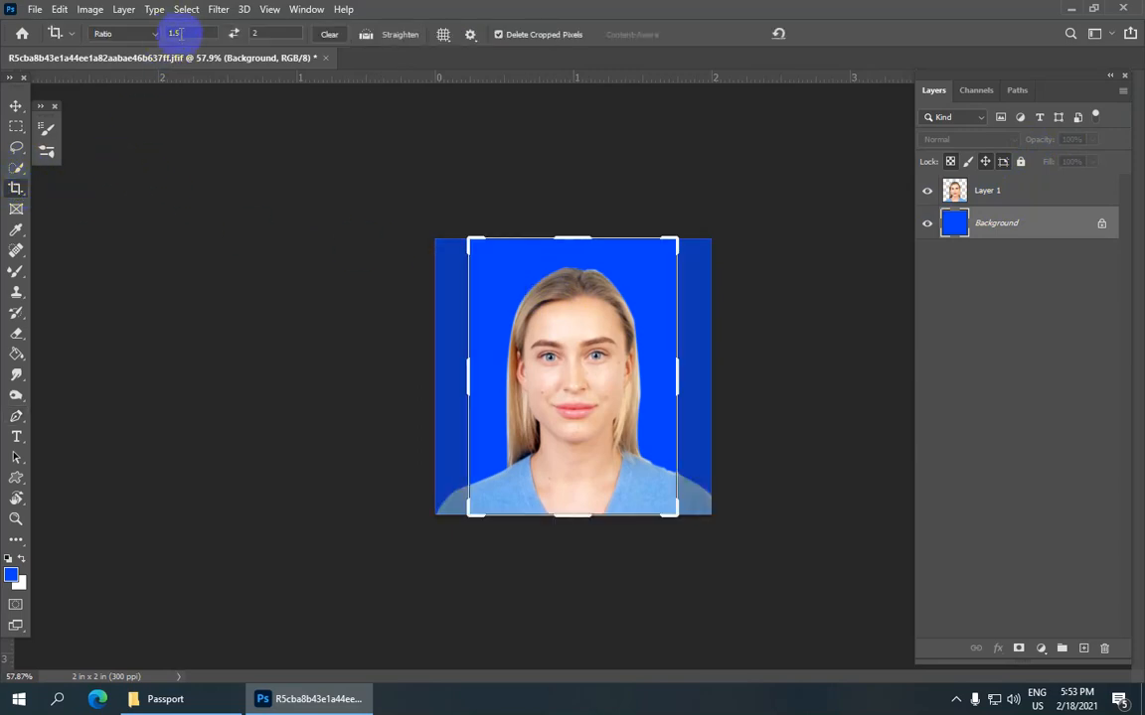
{"action": "right_click", "coordinate": [18, 189]}
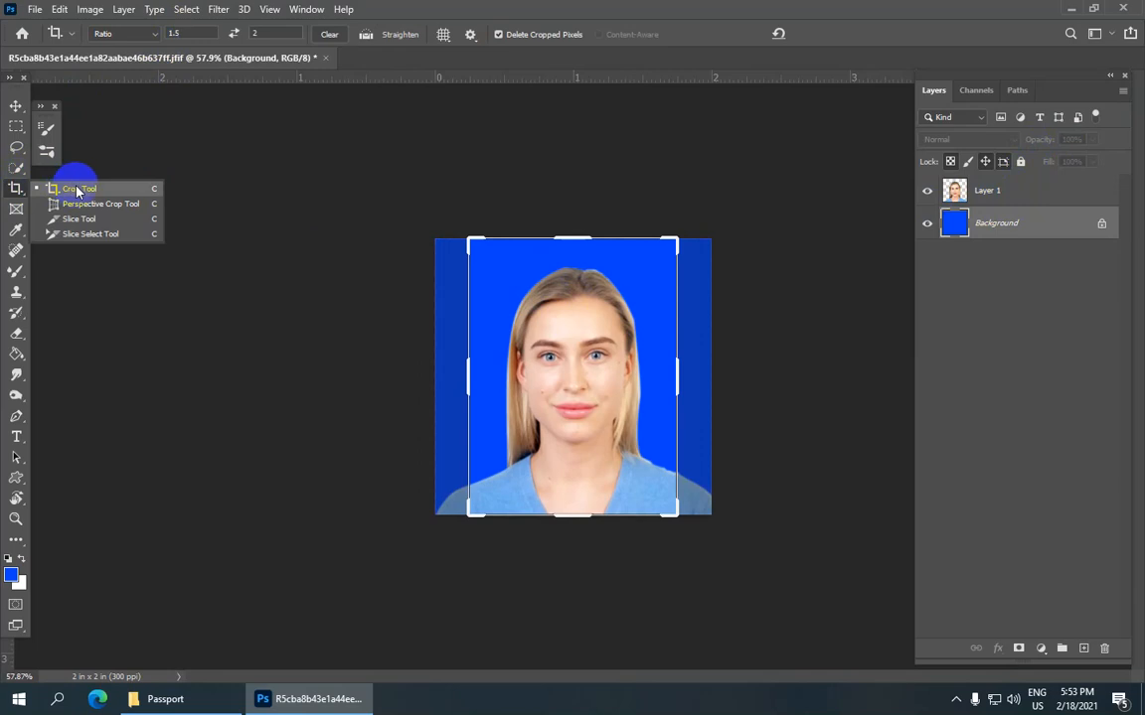
{"action": "left_click", "coordinate": [80, 191]}
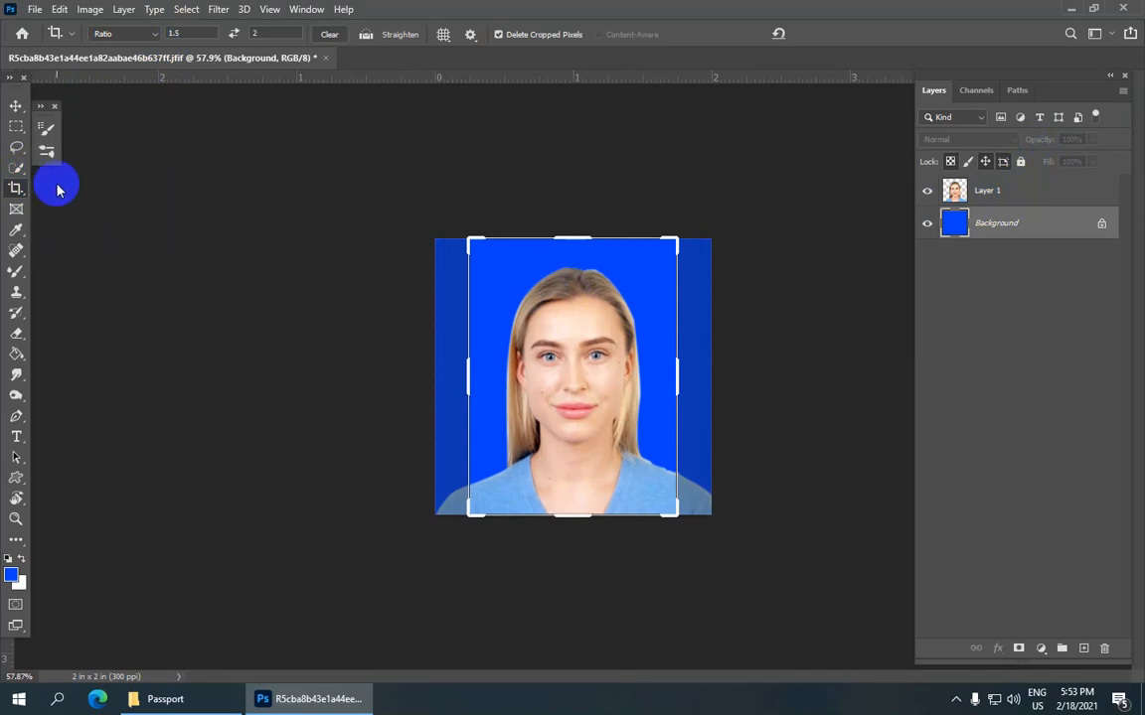
{"action": "right_click", "coordinate": [17, 188]}
{"action": "left_click", "coordinate": [115, 191]}
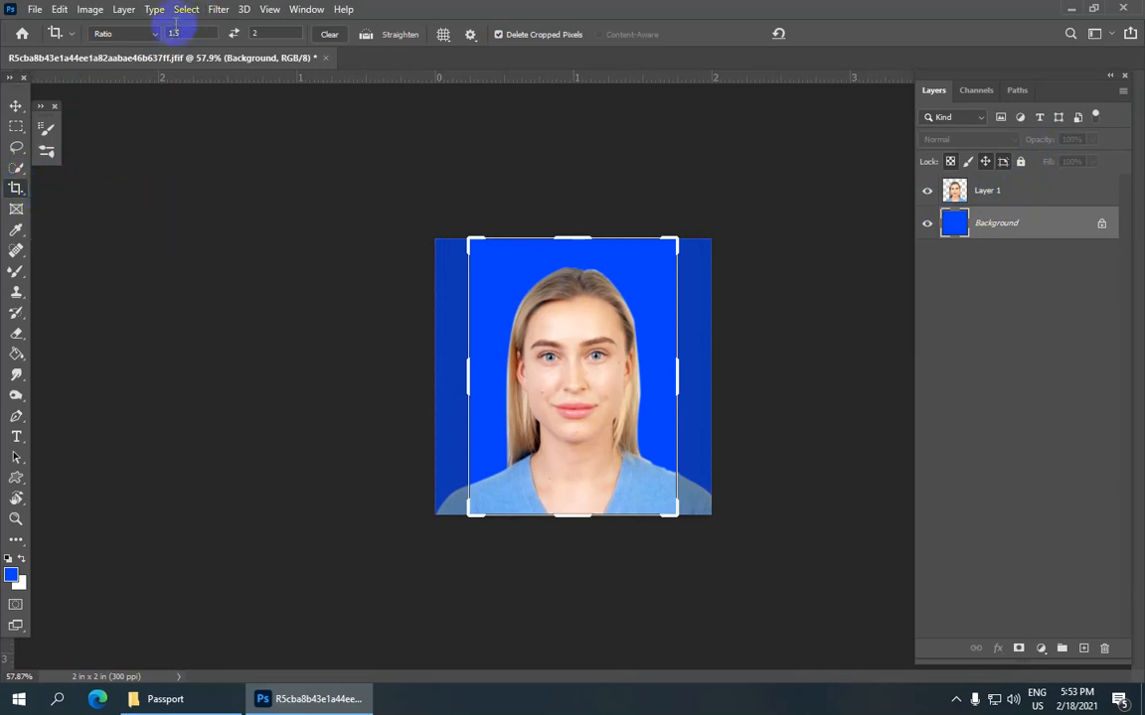
{"action": "left_click", "coordinate": [188, 32]}
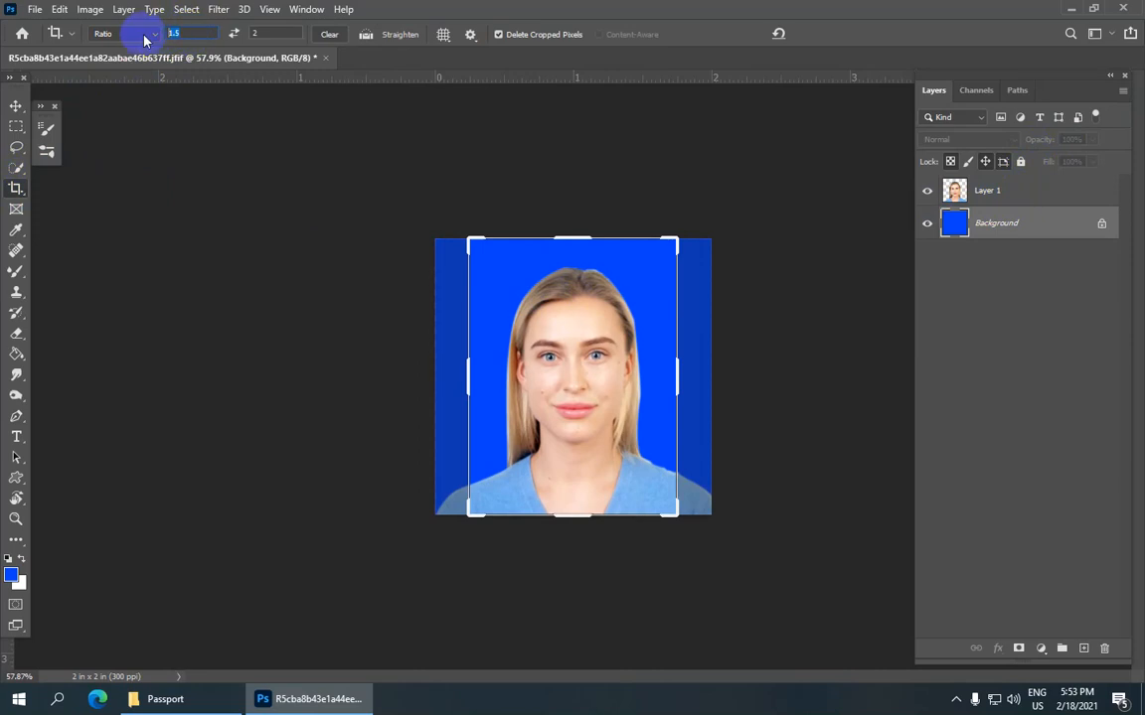
{"action": "type", "text": "."}
{"action": "key", "text": "BackSpace"}
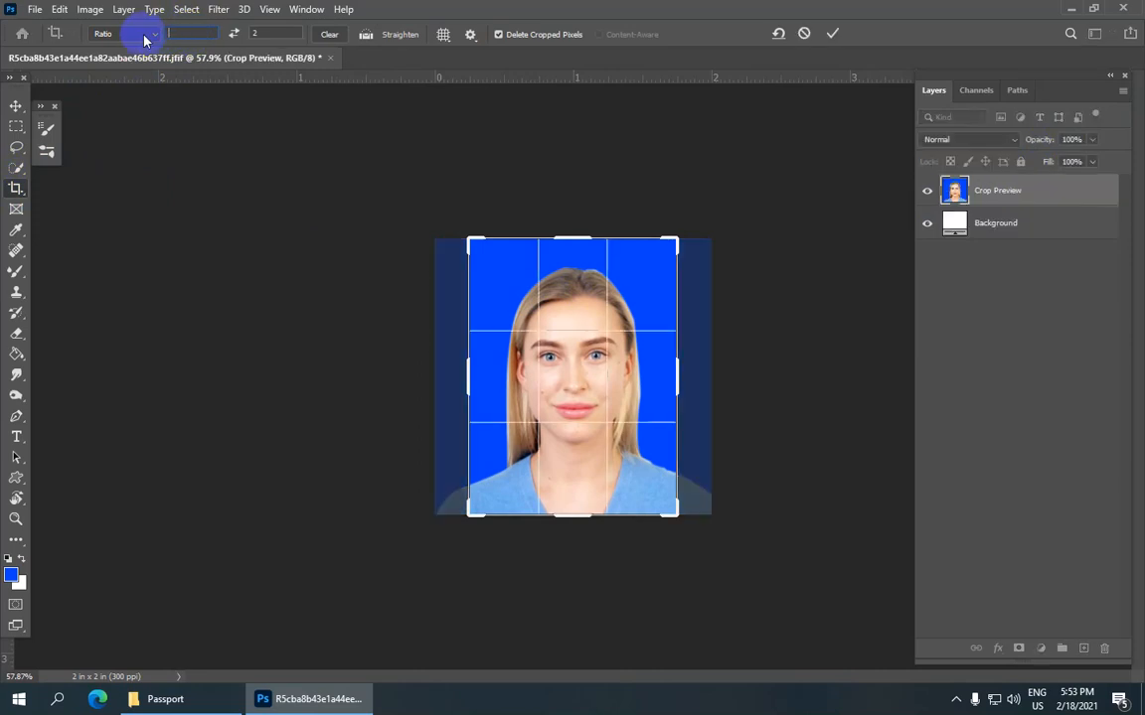
{"action": "type", "text": "1.5"}
{"action": "left_click", "coordinate": [255, 36]}
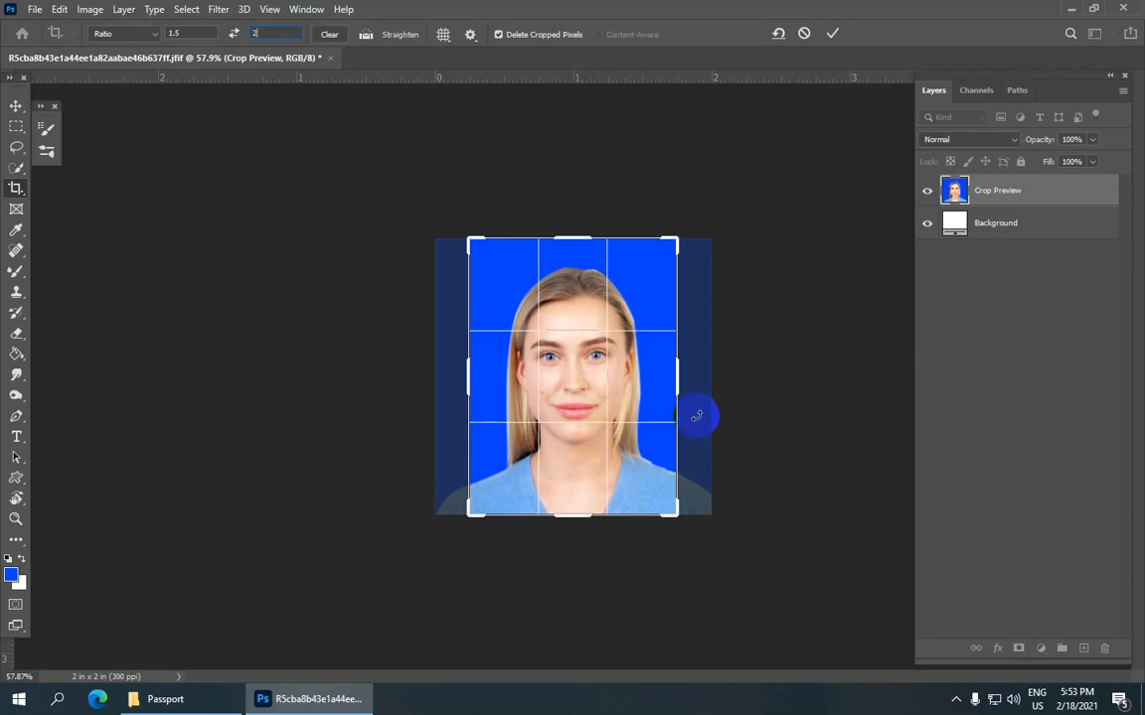
- Tighten and centre the crop frame around the woman's head and shoulders, and crop the photo to about 1.41 by 1.88 inches
{"action": "left_click", "coordinate": [677, 242]}
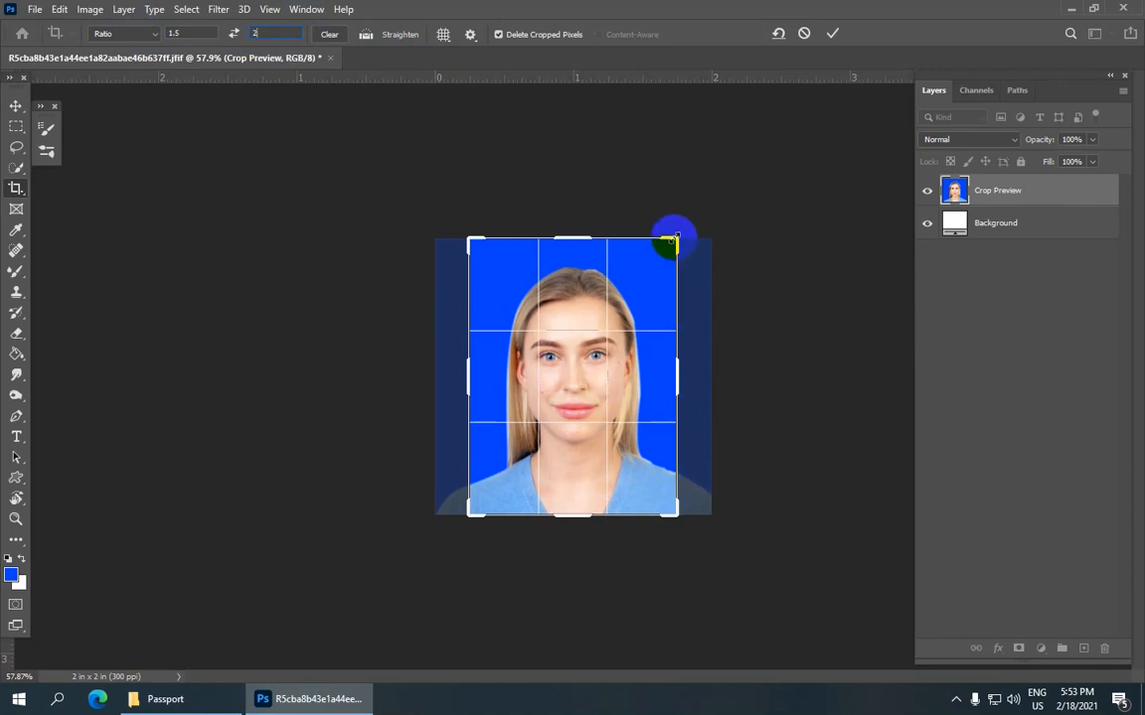
{"action": "left_click_drag", "start_coordinate": [676, 238], "coordinate": [672, 245]}
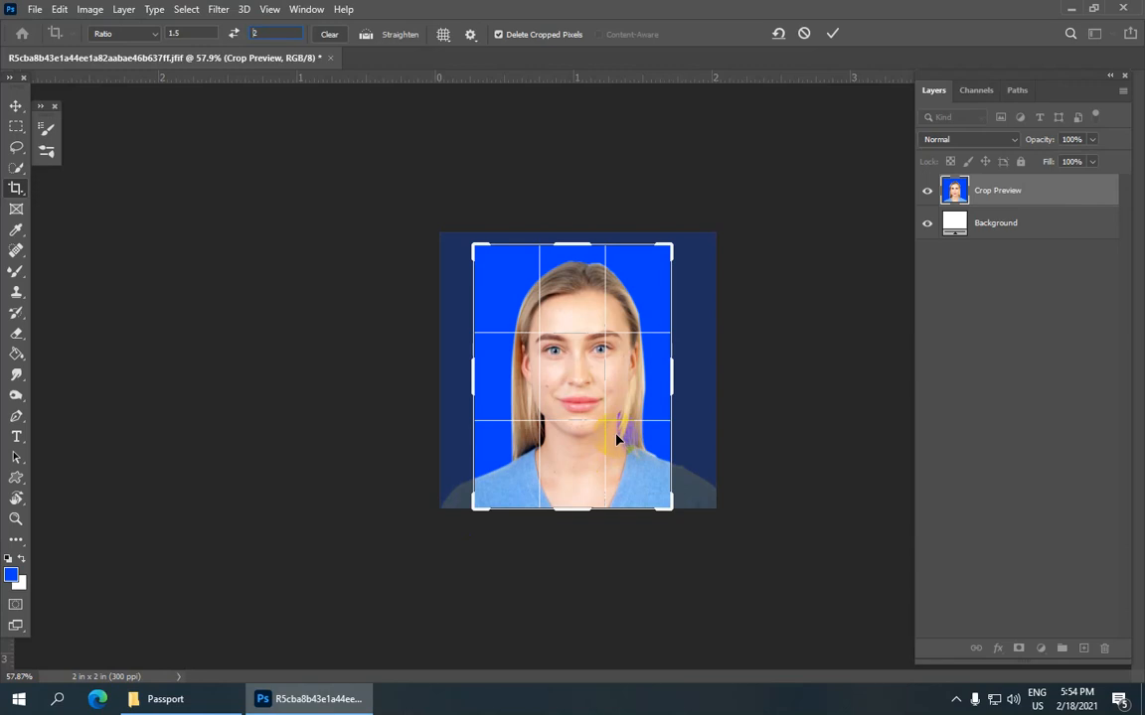
{"action": "left_click_drag", "start_coordinate": [574, 404], "coordinate": [581, 394]}
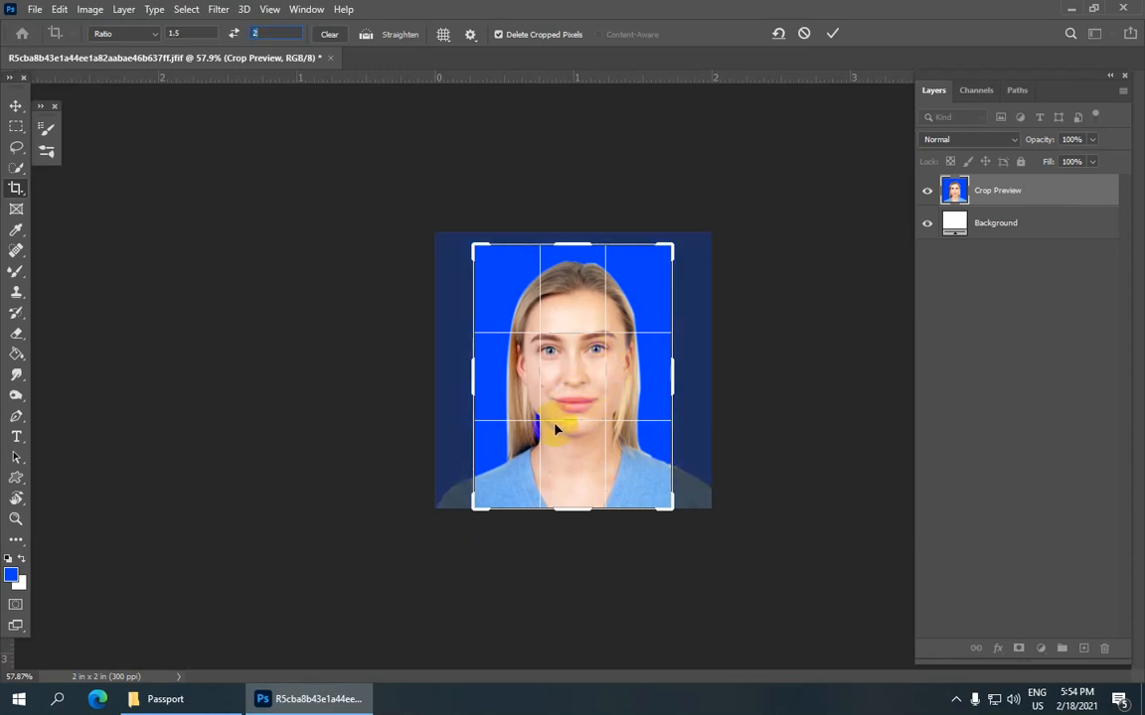
{"action": "left_click", "coordinate": [834, 35]}
{"action": "scroll", "coordinate": [557, 327], "scroll_direction": "up", "scroll_amount": 5}
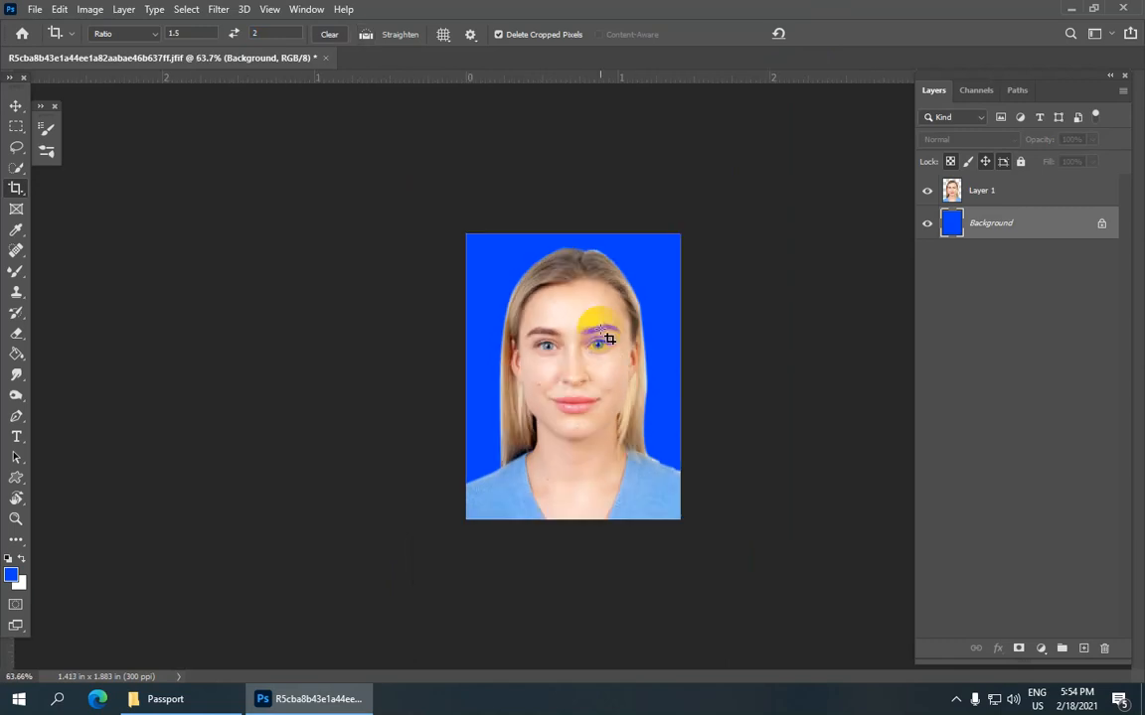
{"action": "scroll", "coordinate": [598, 330], "scroll_direction": "up", "scroll_amount": 4}
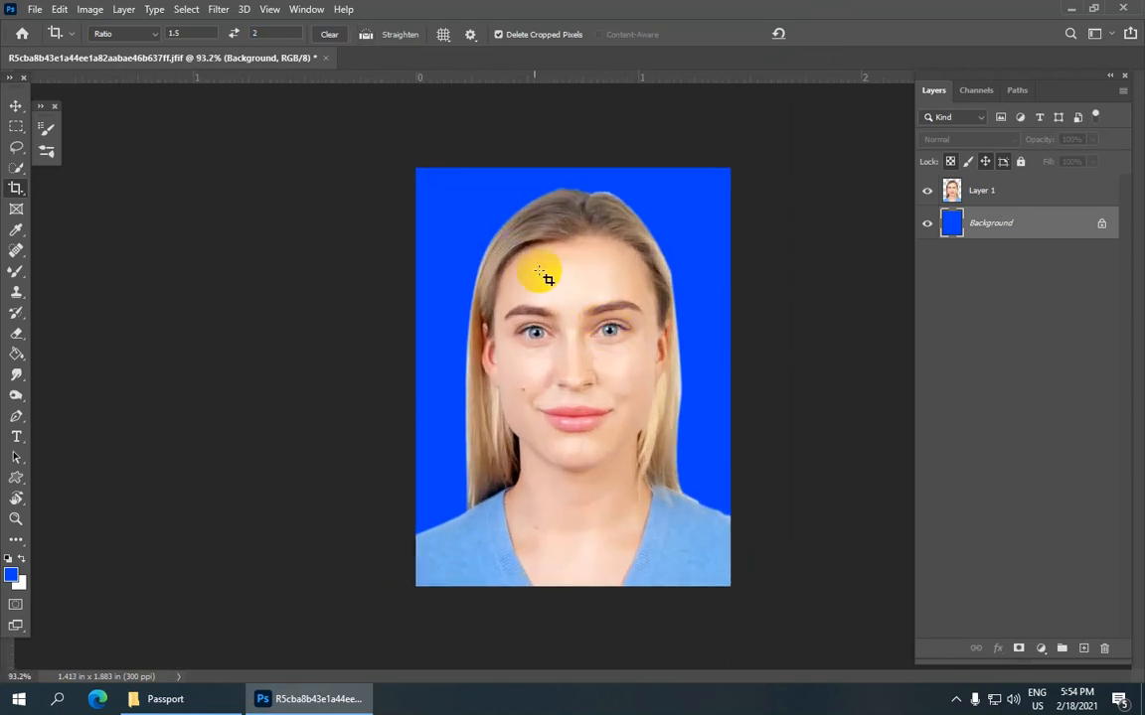
- With Layer 1 active, extend the canvas by a relative 0.1 inch in width and height, using white as the extension colour
{"action": "left_click", "coordinate": [994, 197]}
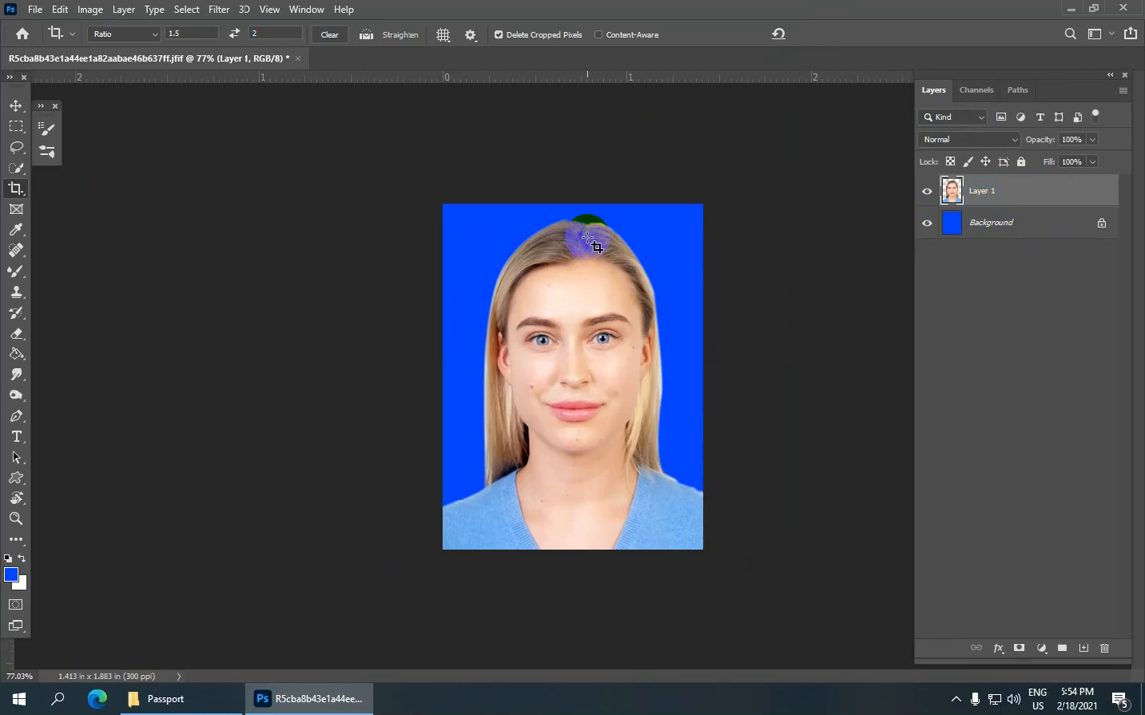
{"action": "scroll", "coordinate": [587, 242], "scroll_direction": "up", "scroll_amount": 3}
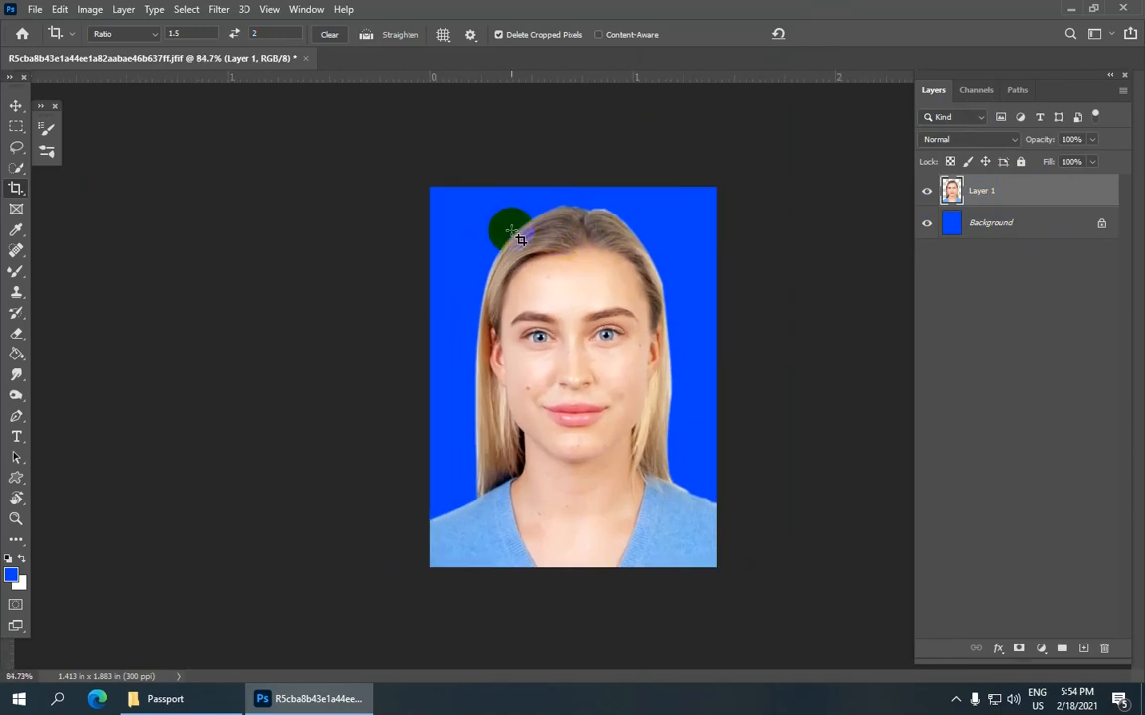
{"action": "left_click", "coordinate": [60, 8]}
{"action": "left_click", "coordinate": [60, 9]}
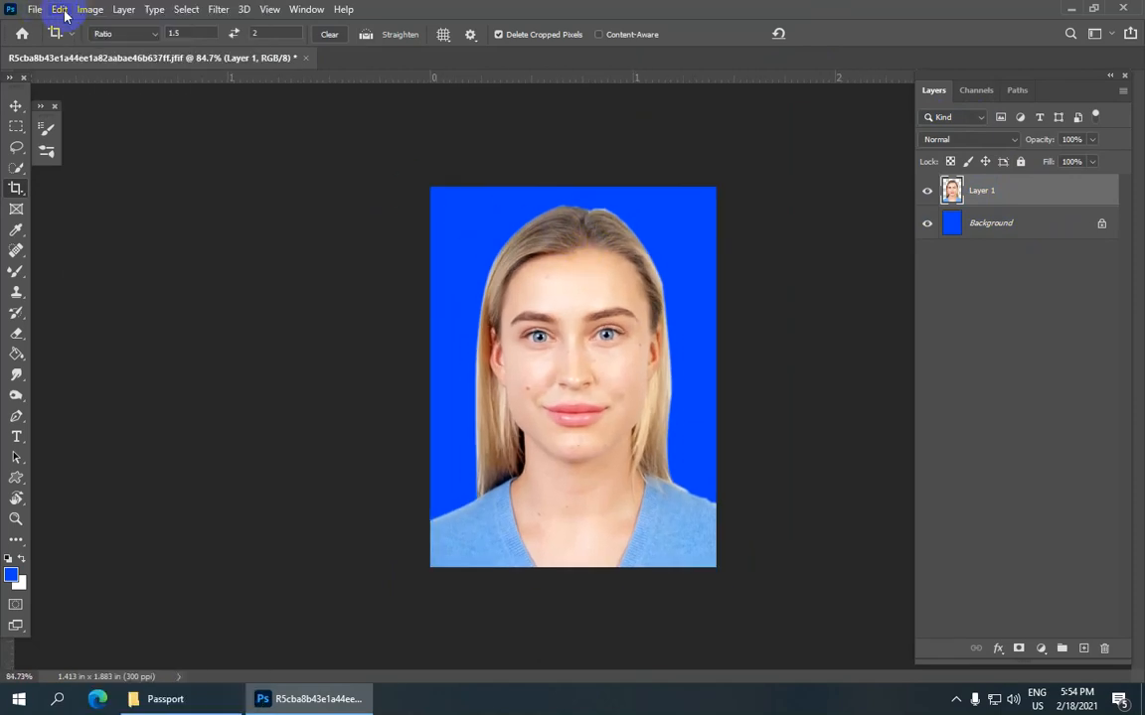
{"action": "left_click", "coordinate": [91, 9]}
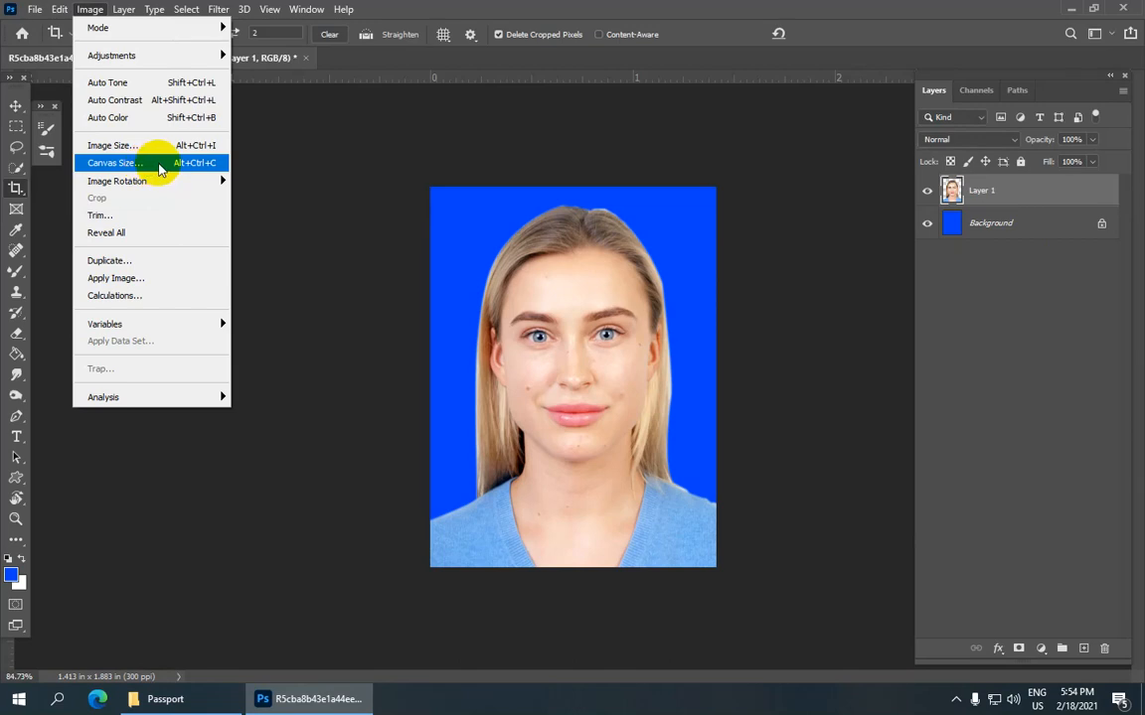
{"action": "left_click", "coordinate": [160, 169]}
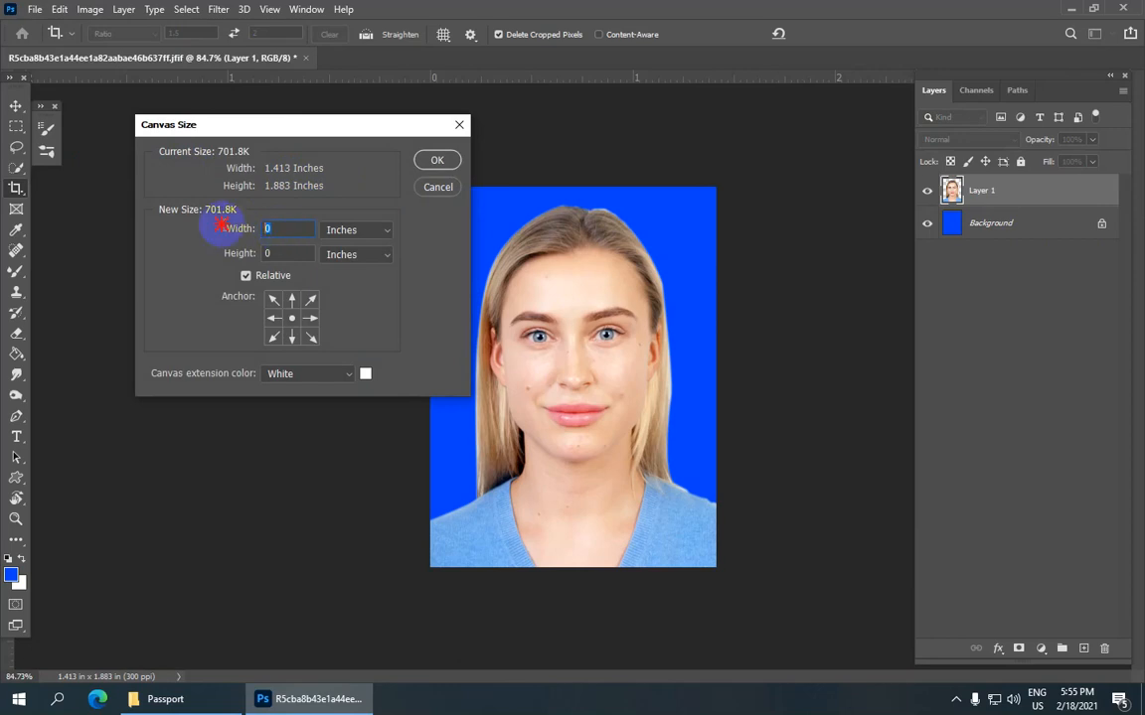
{"action": "type", "text": ".1"}
{"action": "key", "text": "Tab"}
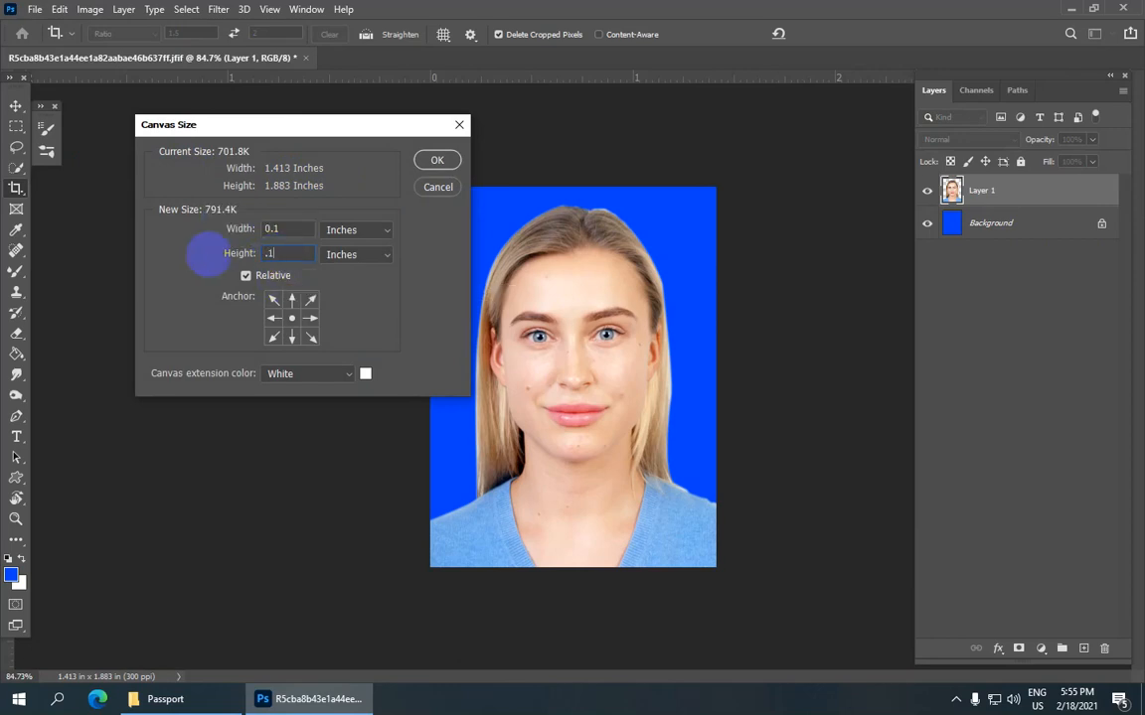
{"action": "left_click", "coordinate": [293, 384]}
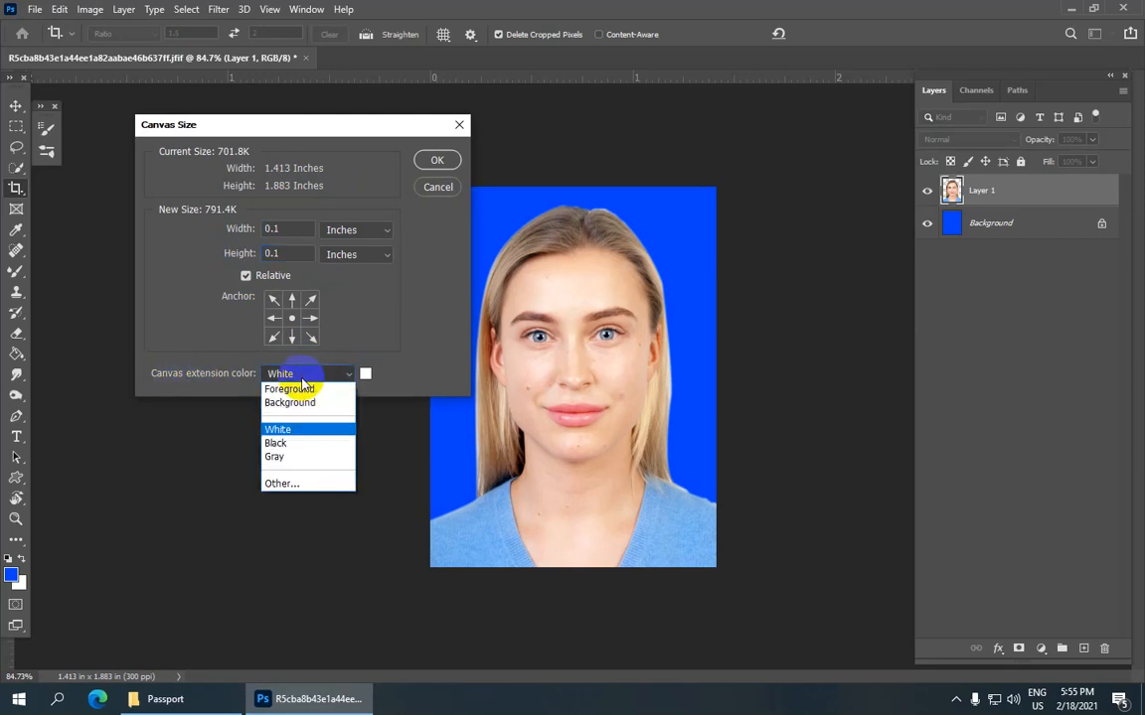
{"action": "left_click", "coordinate": [300, 433]}
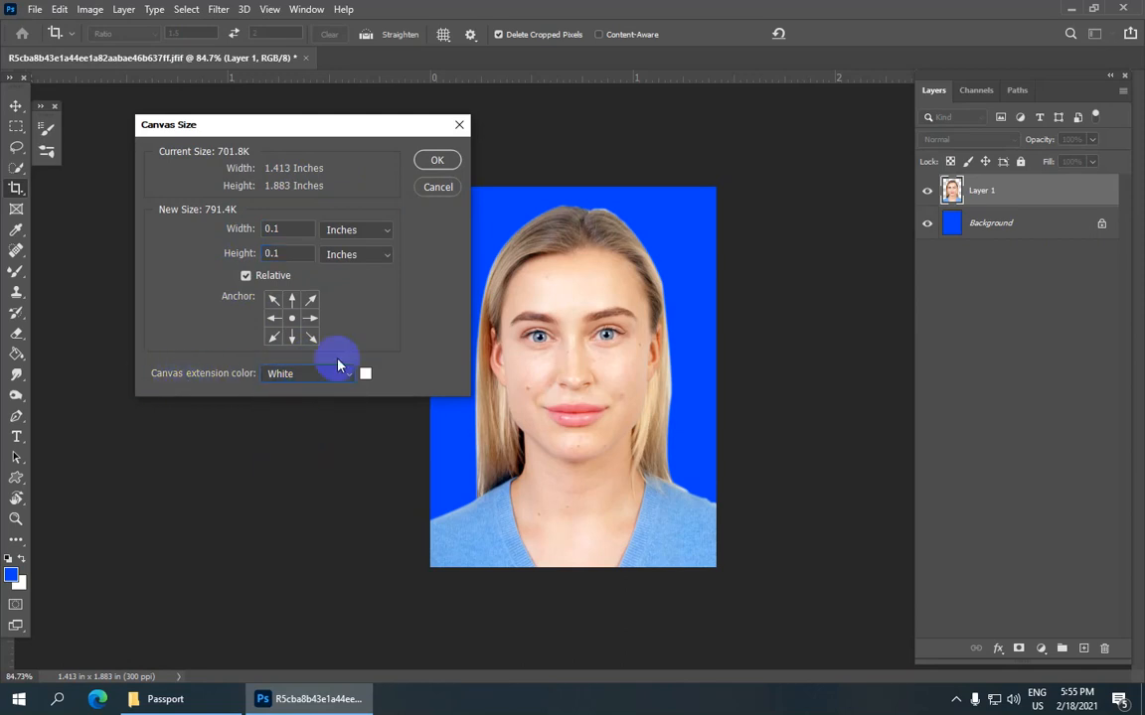
{"action": "left_click", "coordinate": [445, 162]}
{"action": "scroll", "coordinate": [584, 272], "scroll_direction": "down", "scroll_amount": 3}
{"action": "scroll", "coordinate": [595, 300], "scroll_direction": "up", "scroll_amount": 4}
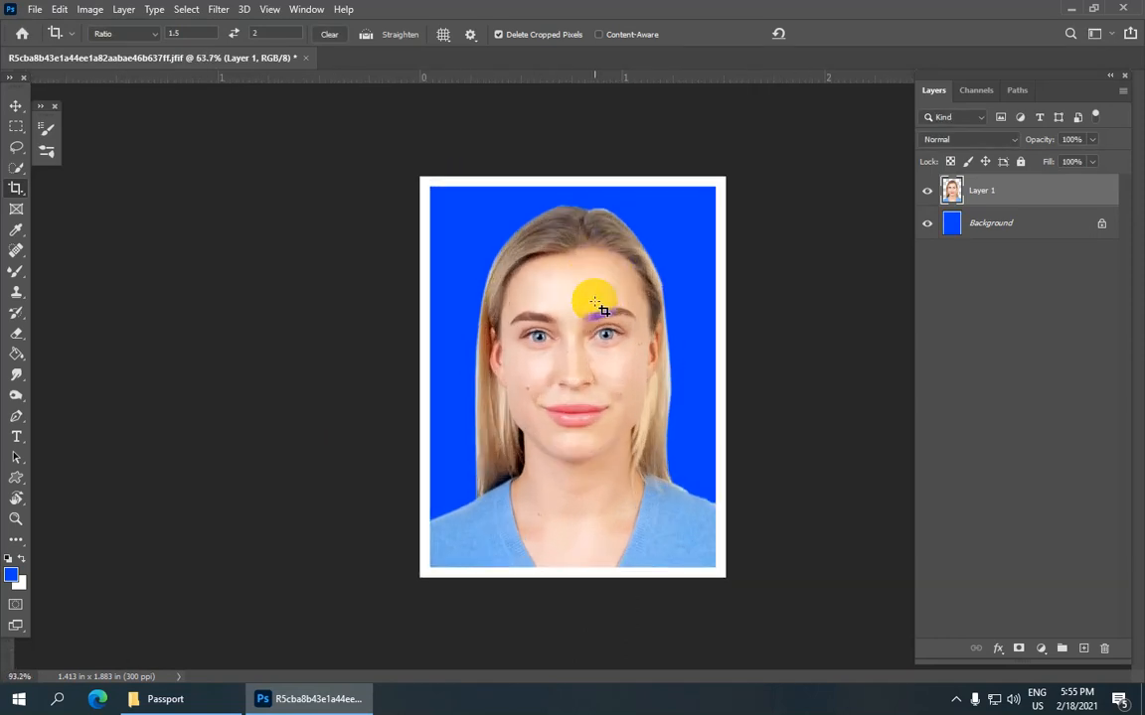
{"action": "scroll", "coordinate": [630, 350], "scroll_direction": "down", "scroll_amount": 2}
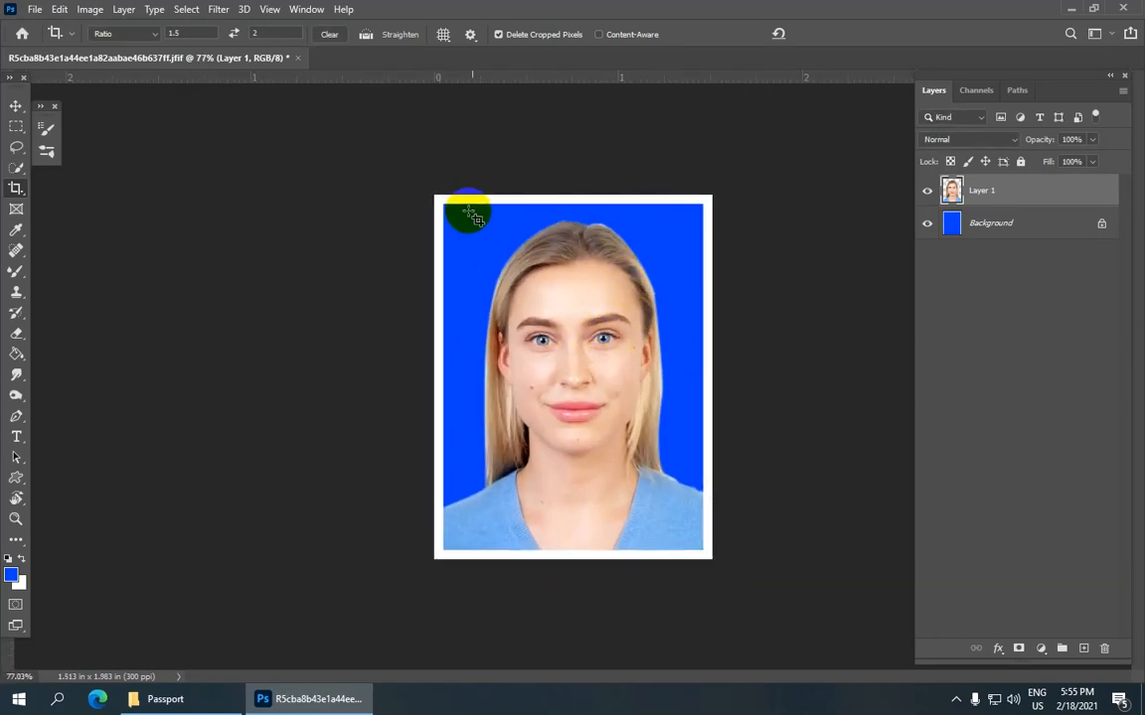
{"action": "scroll", "coordinate": [517, 197], "scroll_direction": "down", "scroll_amount": 1}
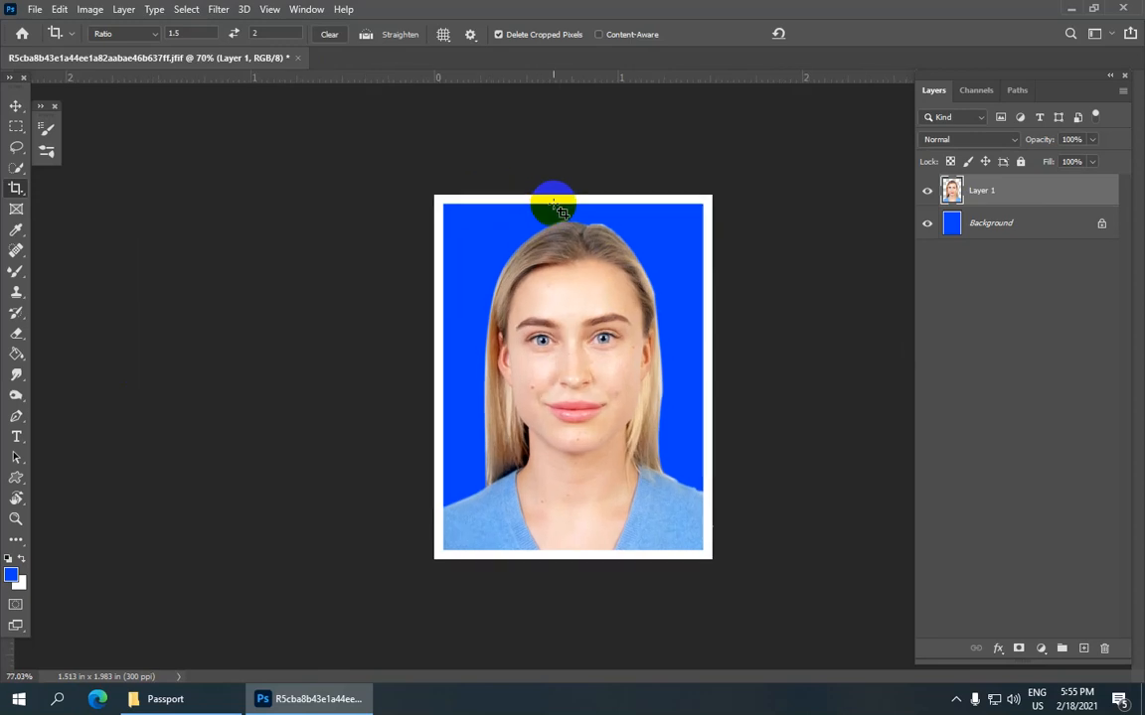
{"action": "scroll", "coordinate": [457, 203], "scroll_direction": "up", "scroll_amount": 2}
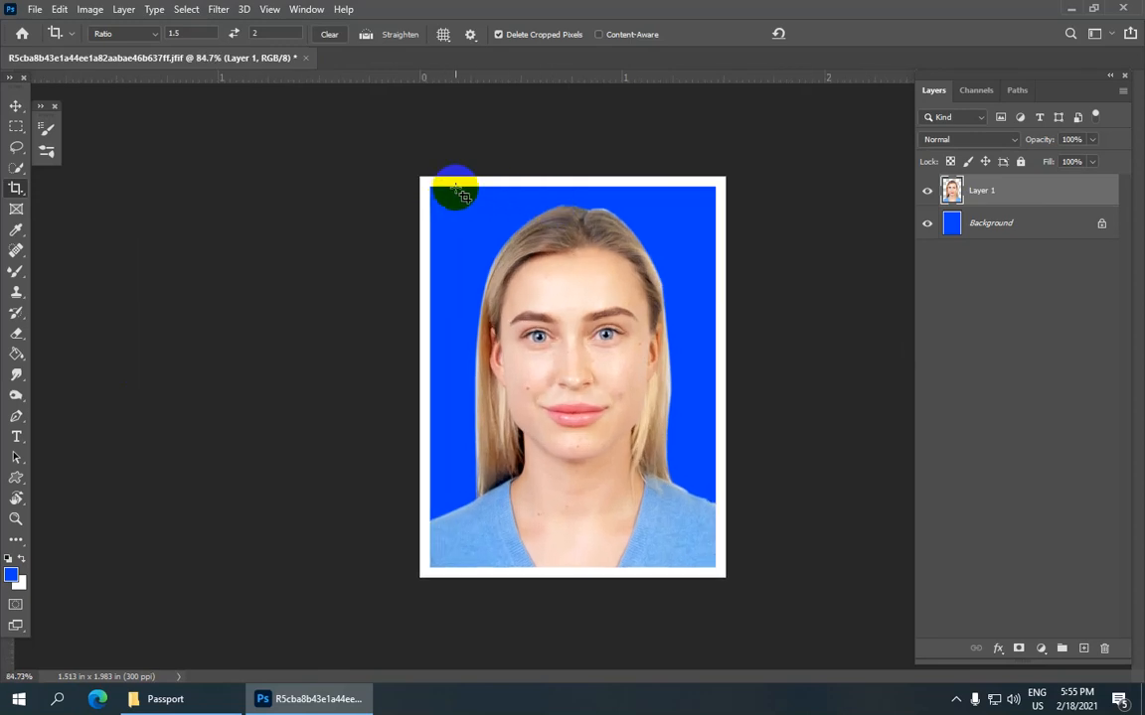
- Outline the whole canvas on Layer 1 with a 3 px black stroke located at the centre, and clear the selection
{"action": "left_click", "coordinate": [186, 9]}
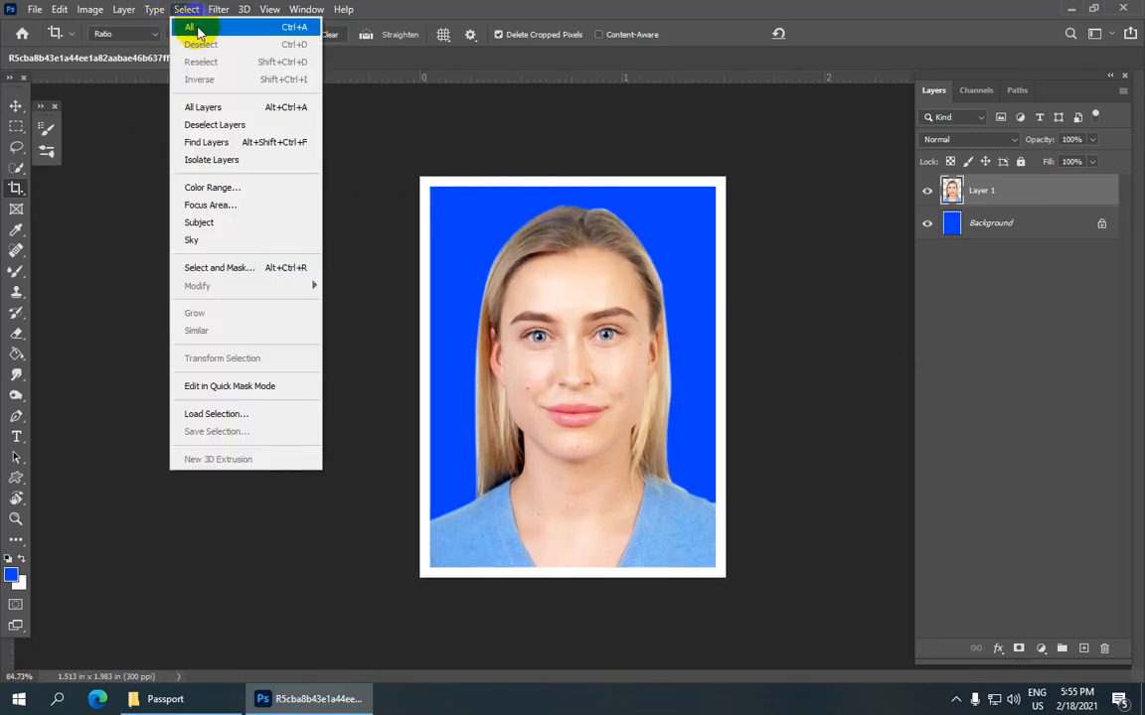
{"action": "left_click", "coordinate": [203, 33]}
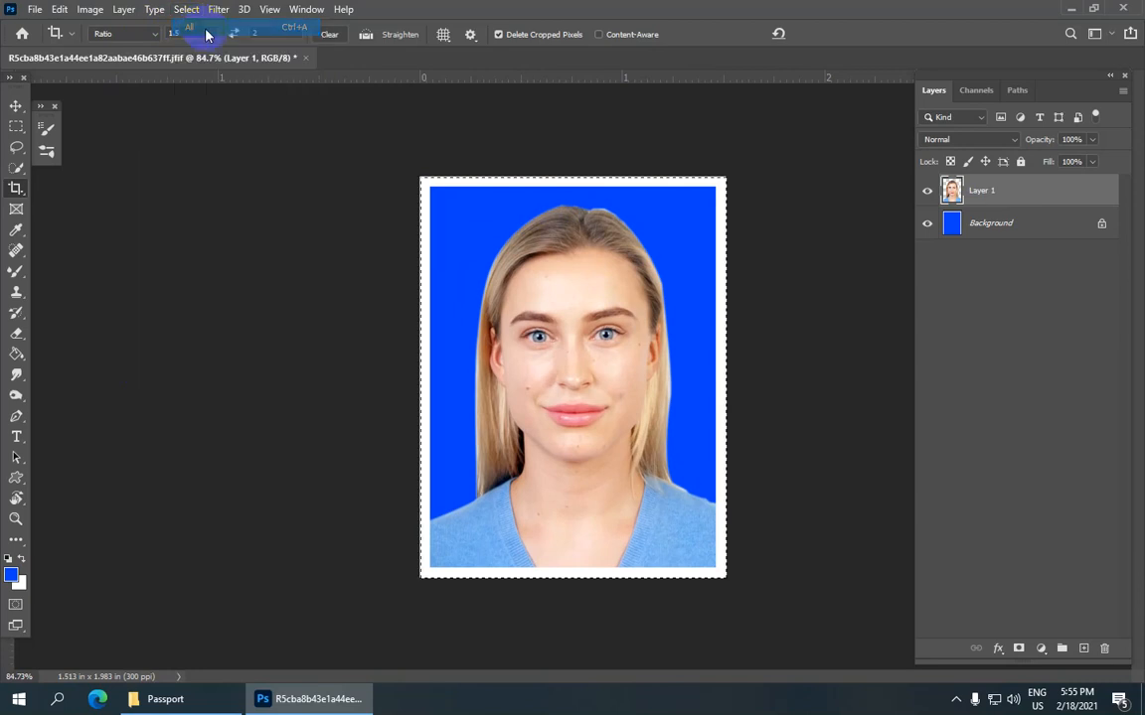
{"action": "scroll", "coordinate": [556, 228], "scroll_direction": "up", "scroll_amount": 1}
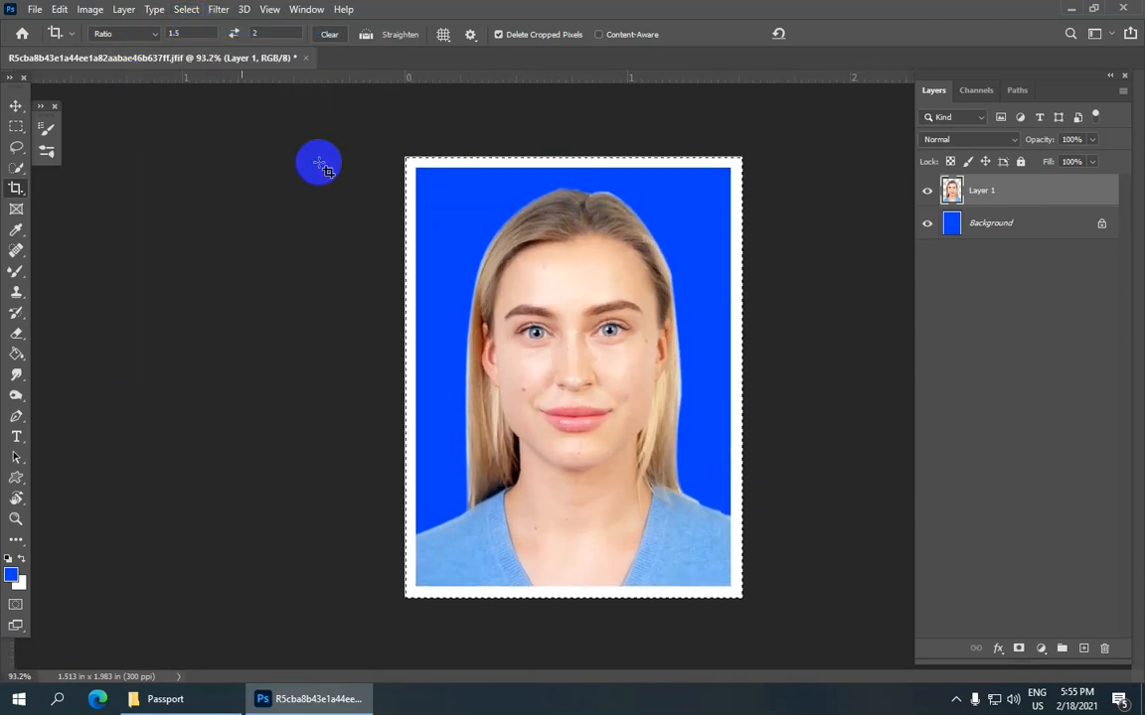
{"action": "left_click", "coordinate": [58, 10]}
{"action": "left_click", "coordinate": [112, 313]}
{"action": "left_click", "coordinate": [747, 270]}
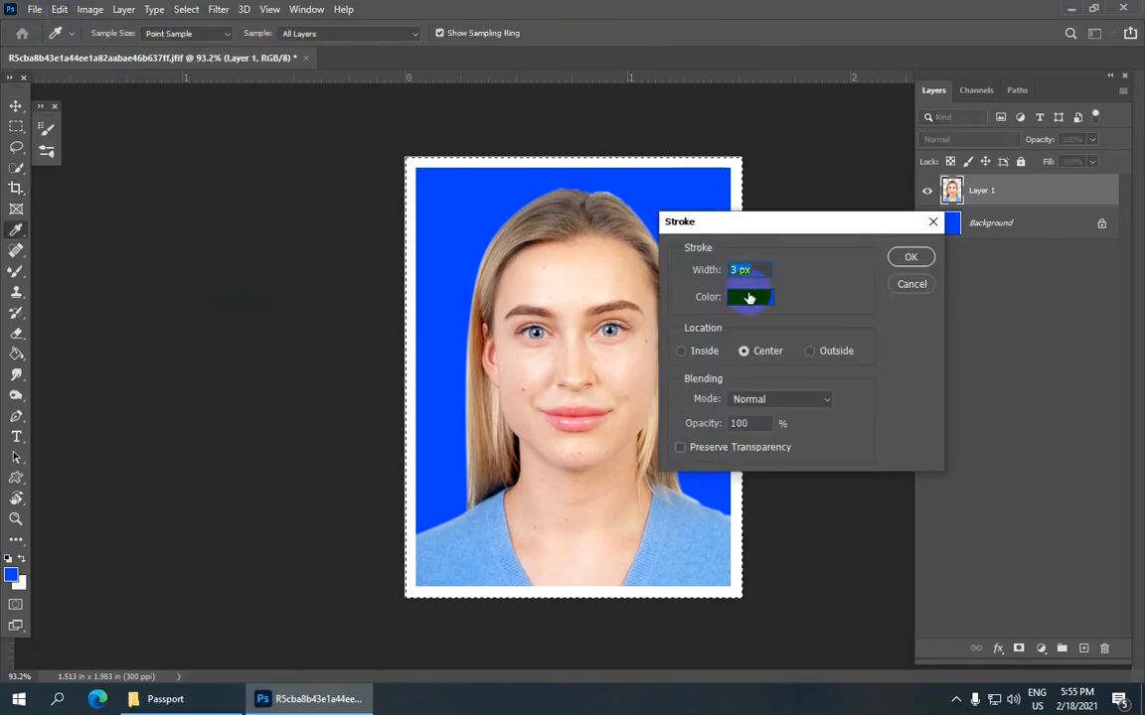
{"action": "left_click", "coordinate": [761, 299]}
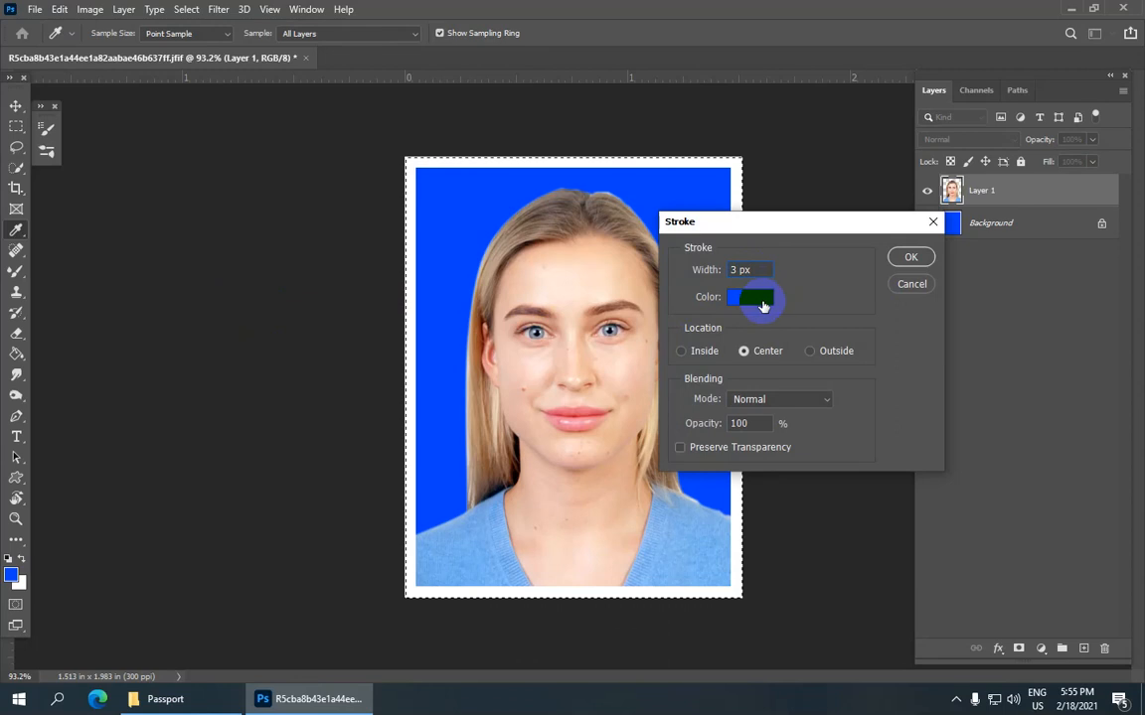
{"action": "left_click_drag", "start_coordinate": [435, 537], "coordinate": [293, 573]}
{"action": "left_click", "coordinate": [746, 402]}
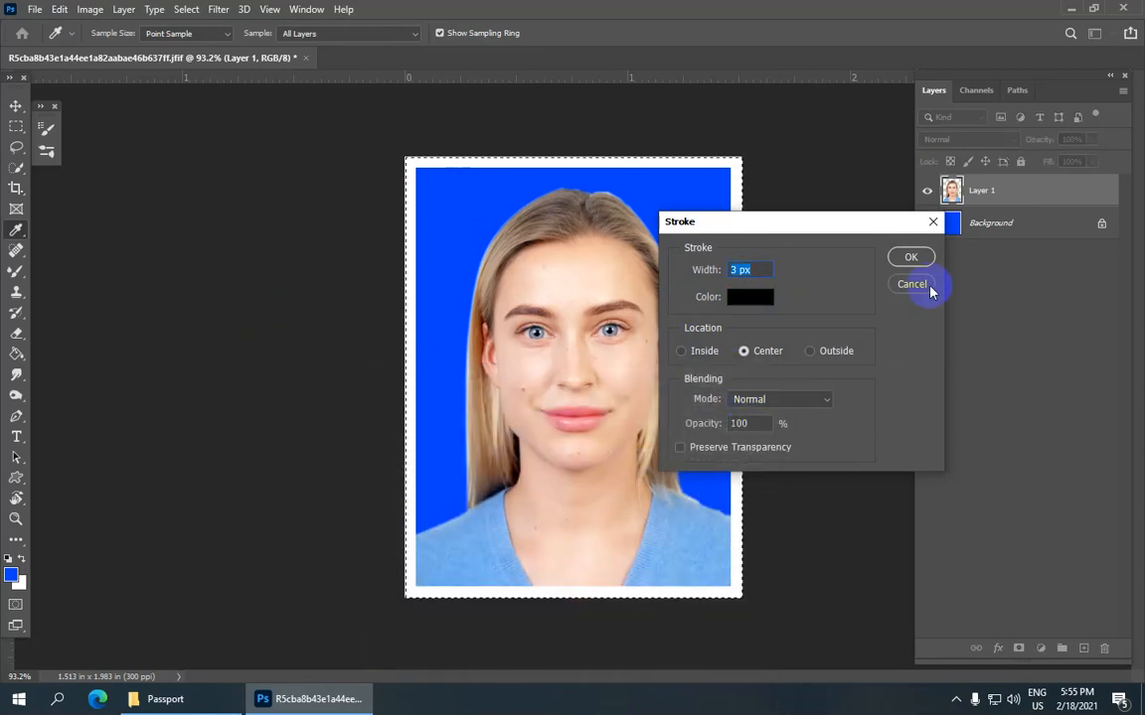
{"action": "left_click", "coordinate": [910, 257]}
{"action": "key", "text": "c"}
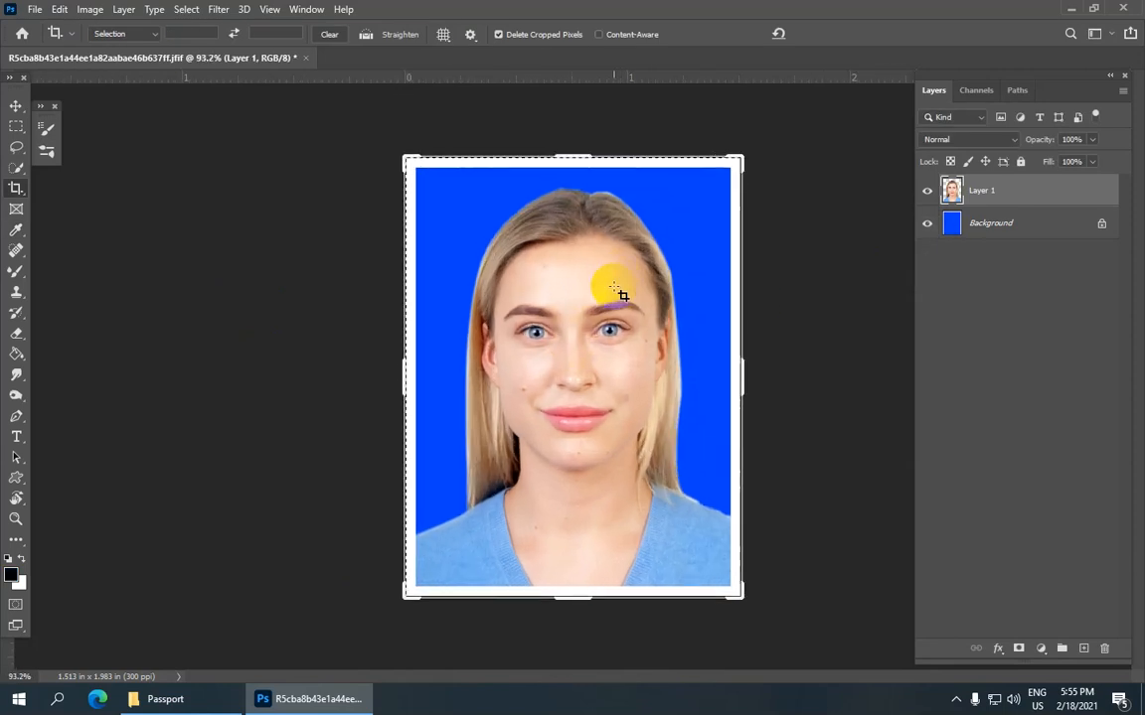
{"action": "left_click", "coordinate": [187, 9]}
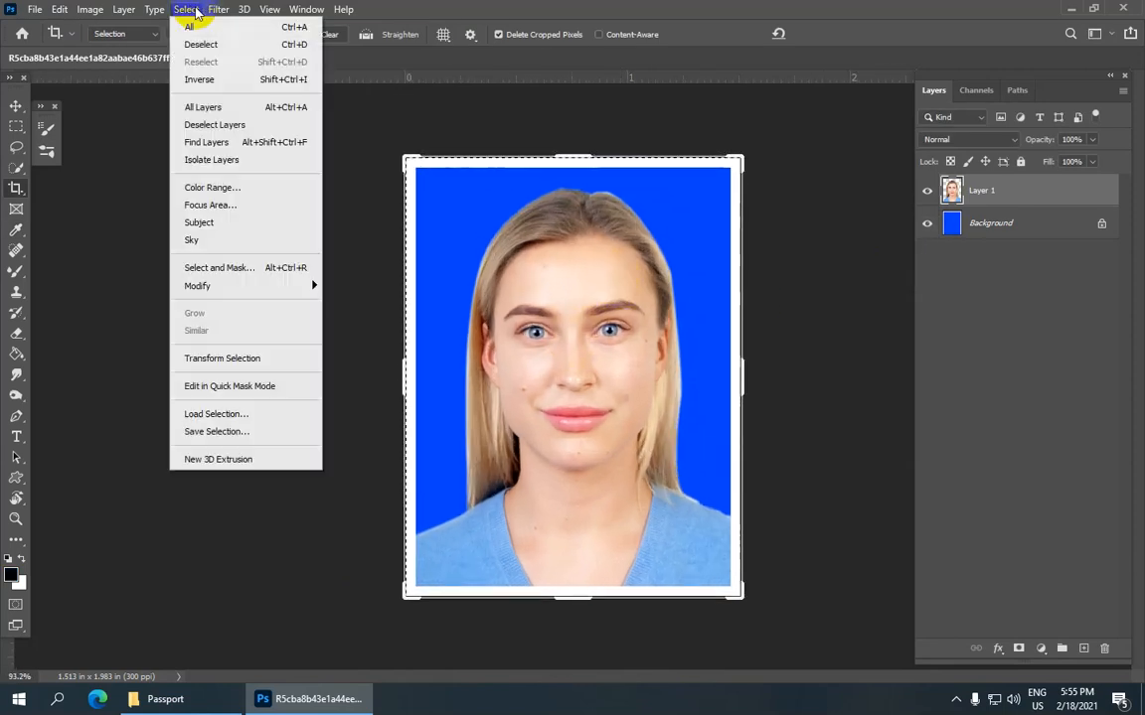
{"action": "left_click", "coordinate": [254, 51]}
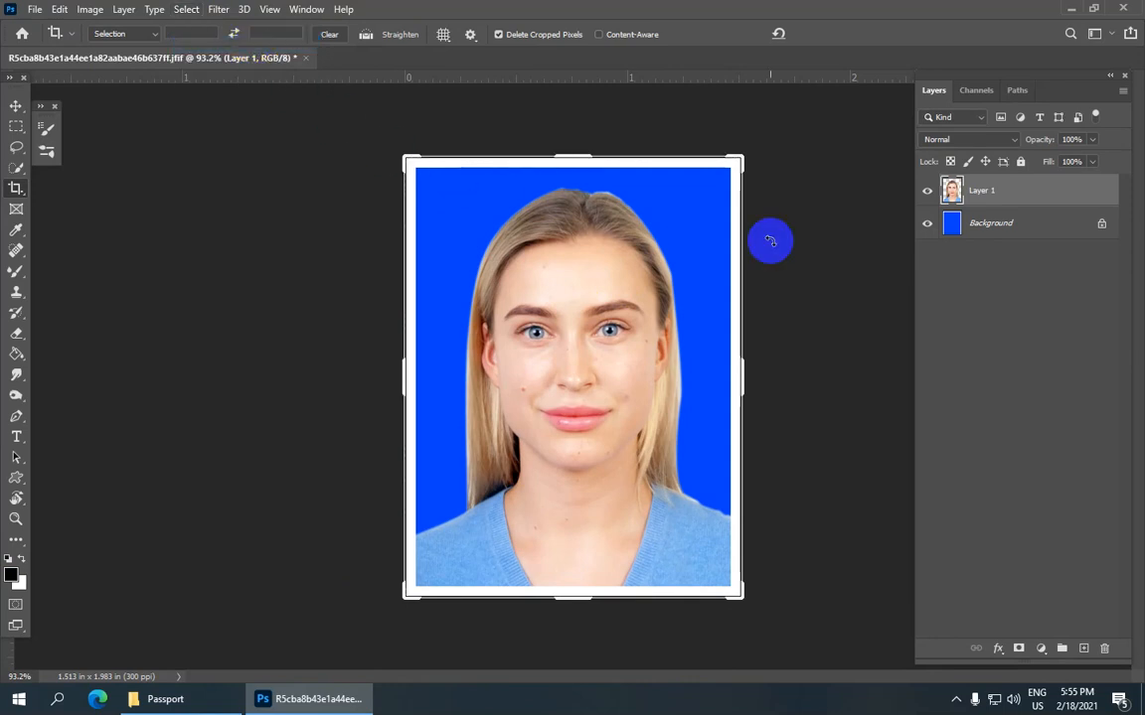
- Make the Background layer active, discarding the crop frame in favour of the Move tool
{"action": "left_click", "coordinate": [987, 241]}
{"action": "left_click", "coordinate": [830, 299]}
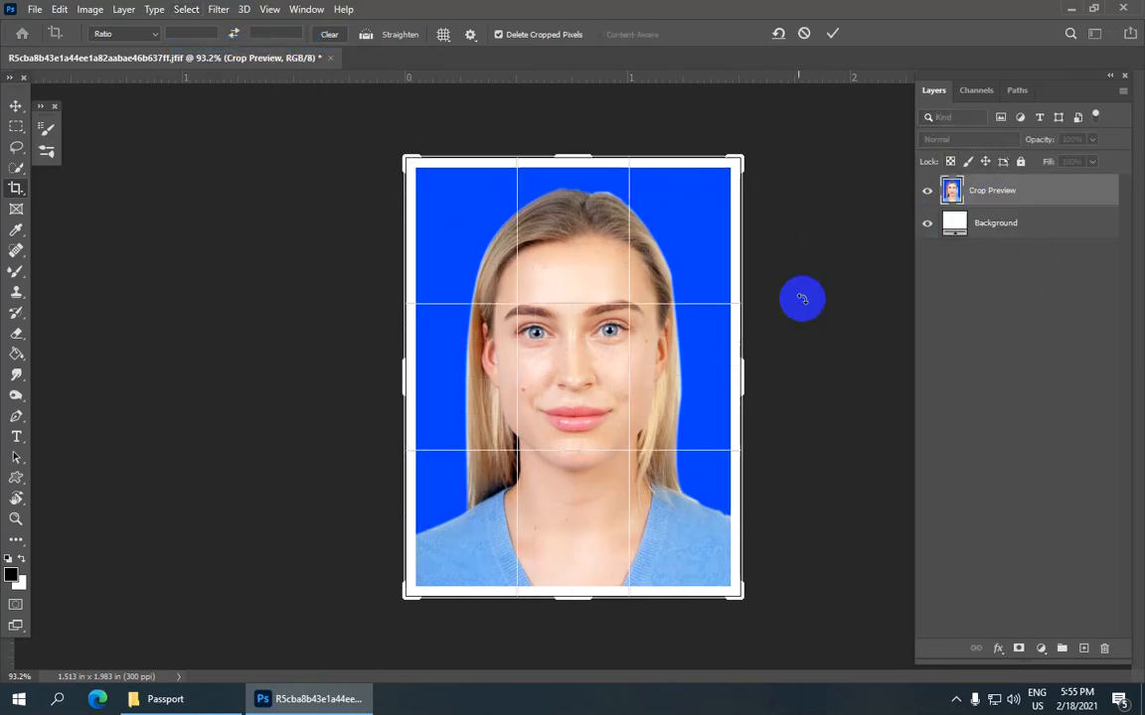
{"action": "left_click", "coordinate": [804, 33]}
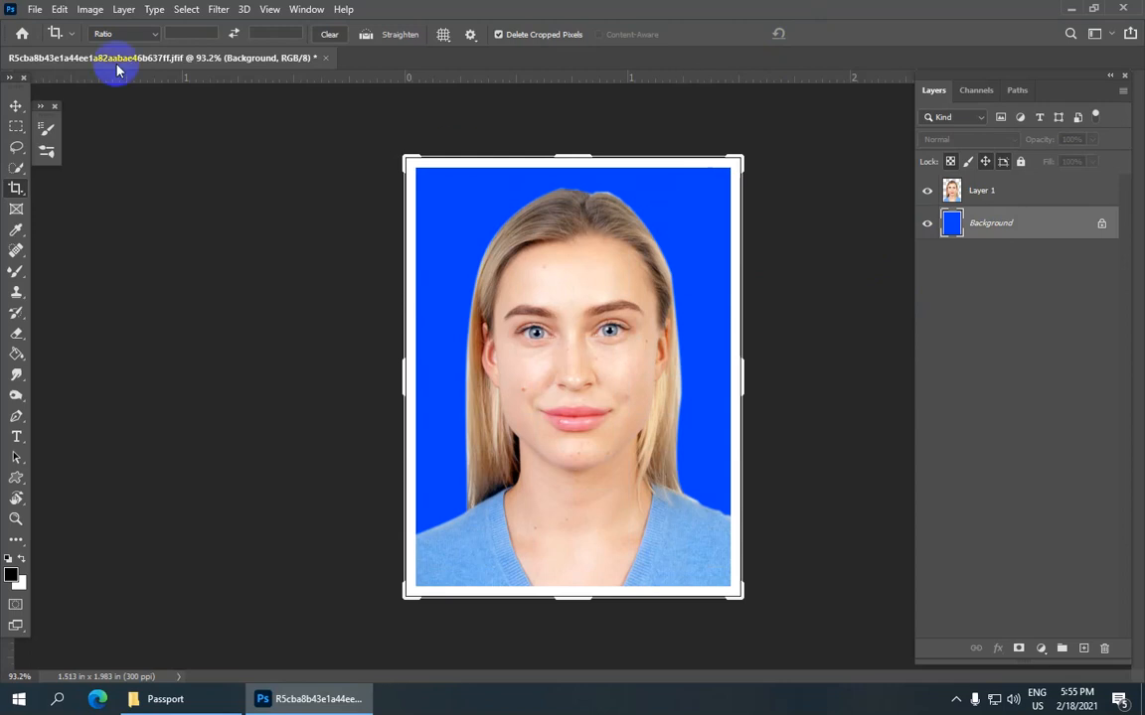
{"action": "left_click", "coordinate": [15, 108]}
{"action": "scroll", "coordinate": [312, 117], "scroll_direction": "up", "scroll_amount": 7}
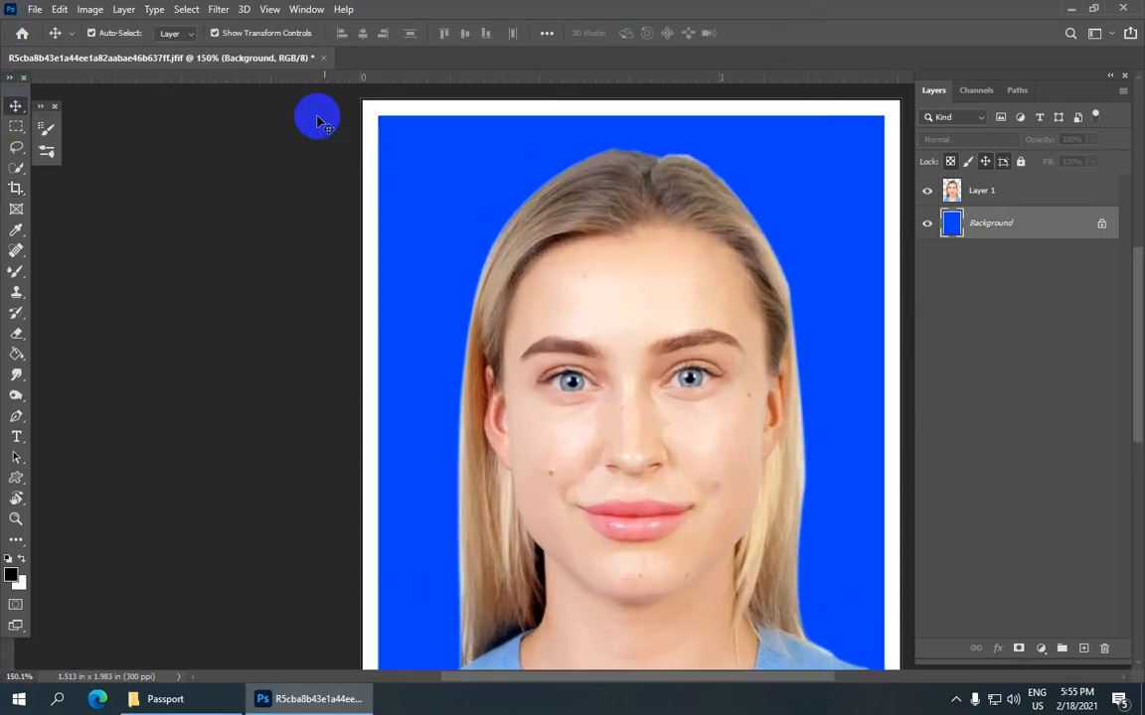
{"action": "scroll", "coordinate": [379, 118], "scroll_direction": "down", "scroll_amount": 6}
{"action": "scroll", "coordinate": [519, 199], "scroll_direction": "up", "scroll_amount": 1}
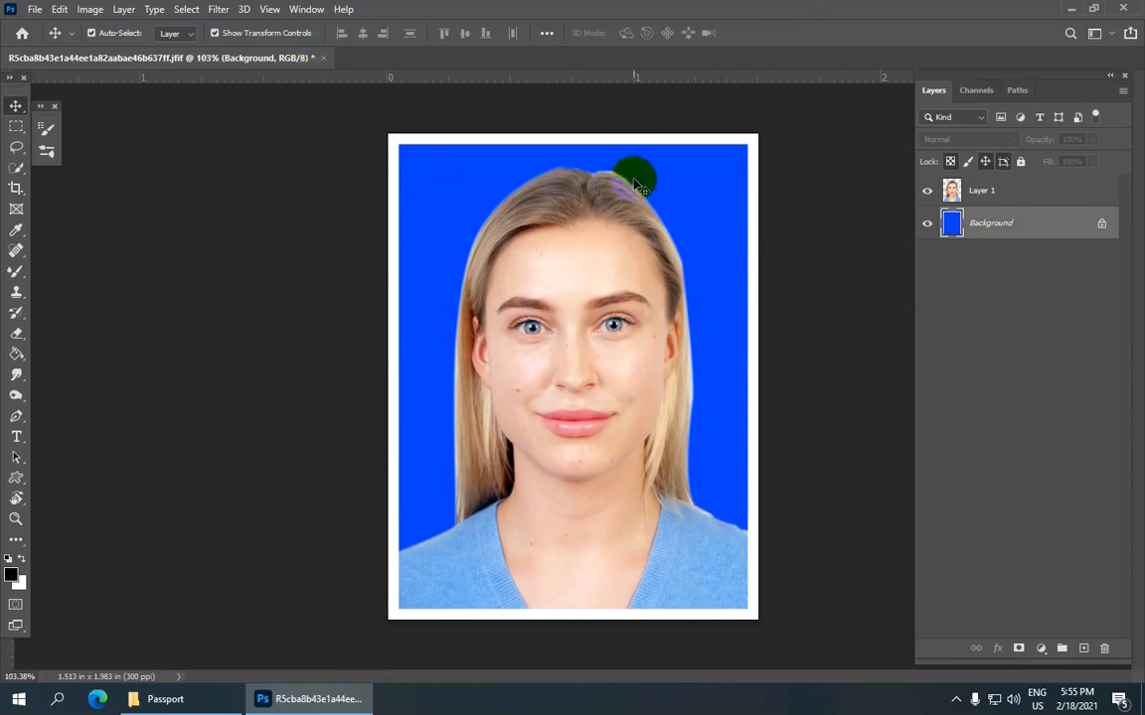
- Select Layer 1 together with the Background layer and merge the two into a single layer
{"action": "left_click", "coordinate": [992, 199]}
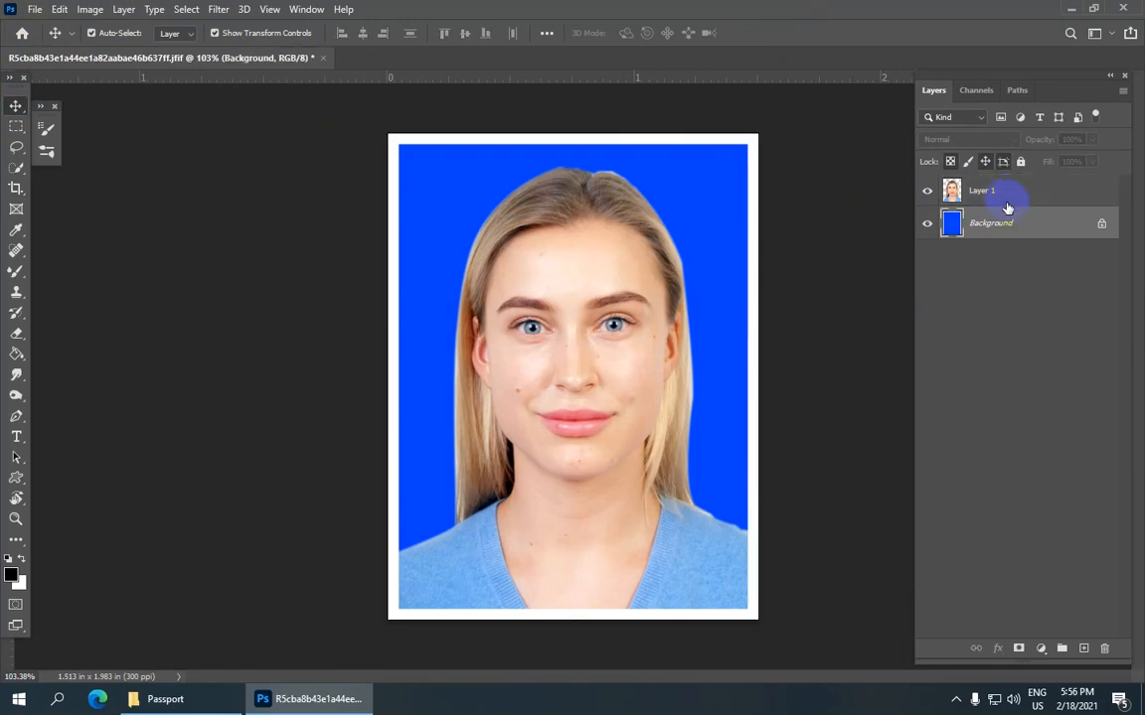
{"action": "left_click", "coordinate": [1010, 199]}
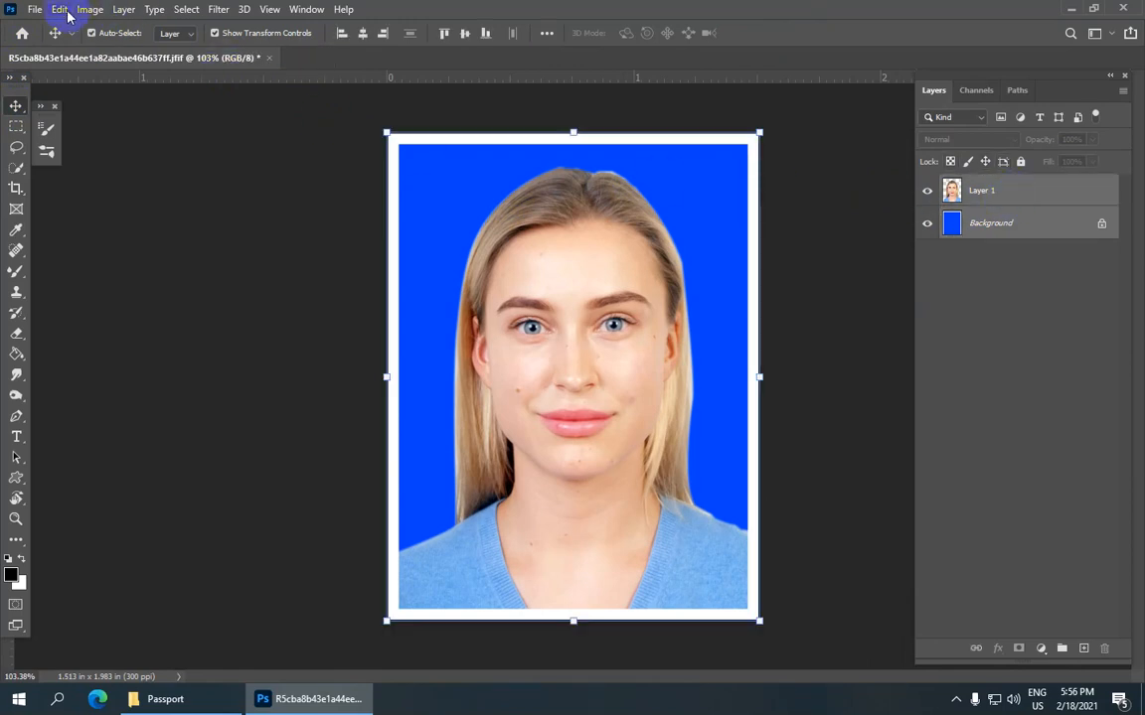
{"action": "left_click", "coordinate": [121, 10]}
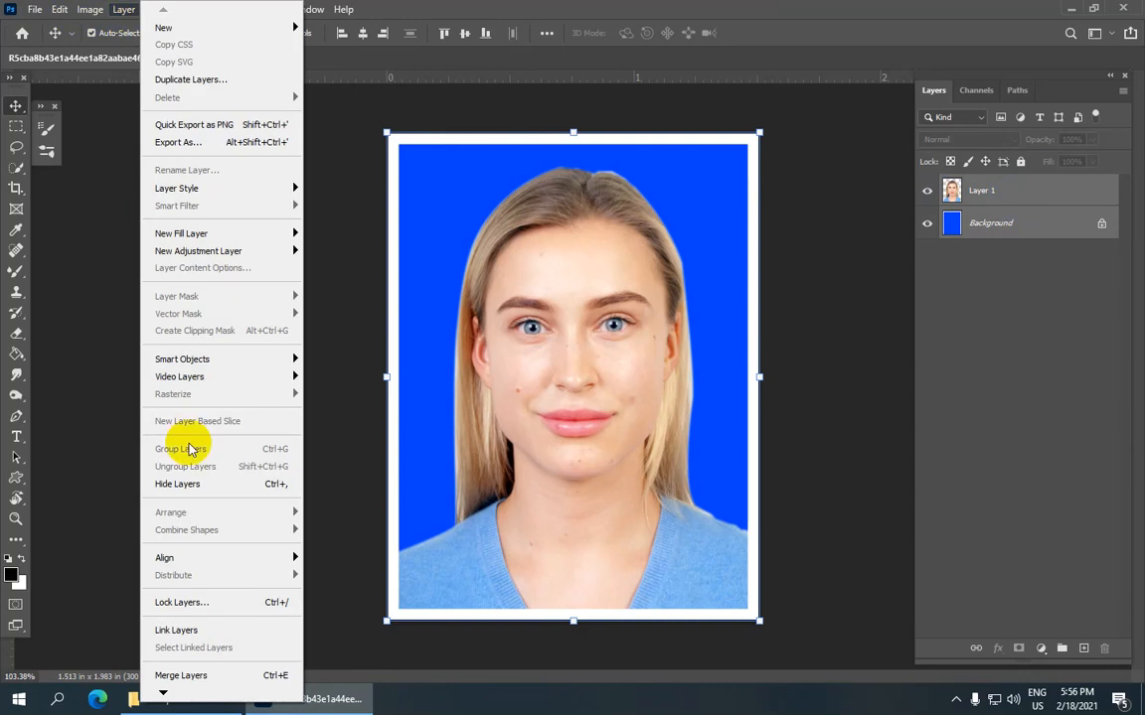
{"action": "left_click", "coordinate": [236, 680]}
{"action": "scroll", "coordinate": [676, 192], "scroll_direction": "down", "scroll_amount": 4}
{"action": "scroll", "coordinate": [730, 207], "scroll_direction": "up", "scroll_amount": 4}
{"action": "scroll", "coordinate": [627, 240], "scroll_direction": "down", "scroll_amount": 1}
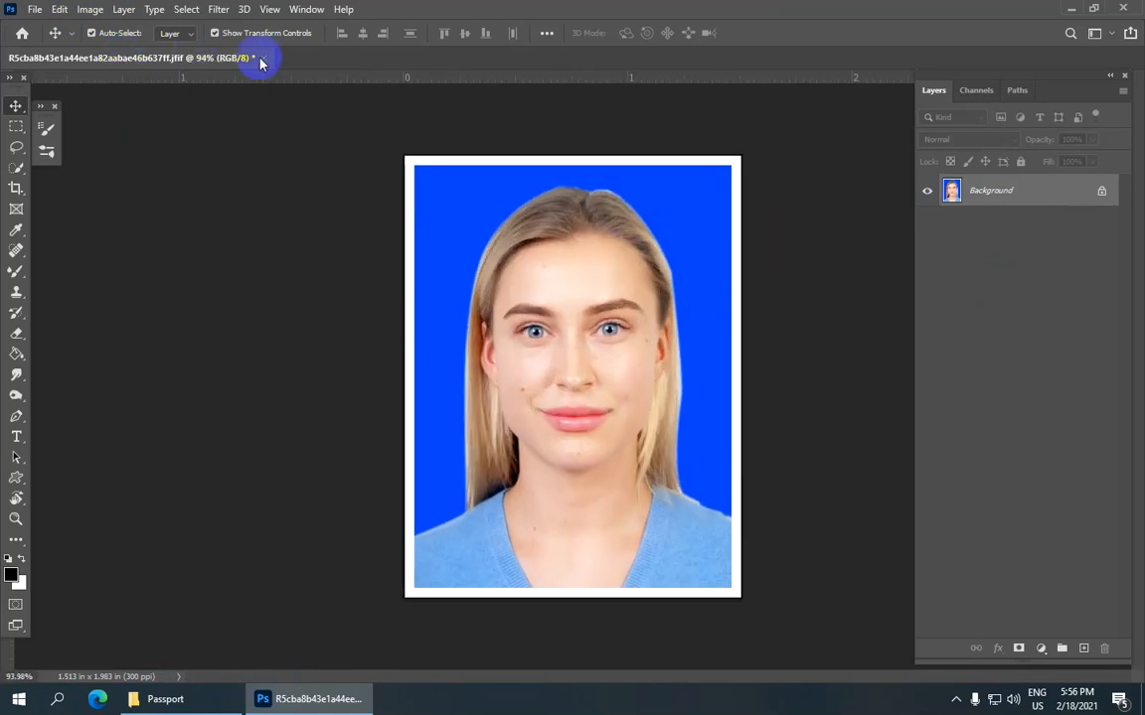
- Select the entire bordered portrait and copy it to the clipboard
{"action": "left_click", "coordinate": [63, 10]}
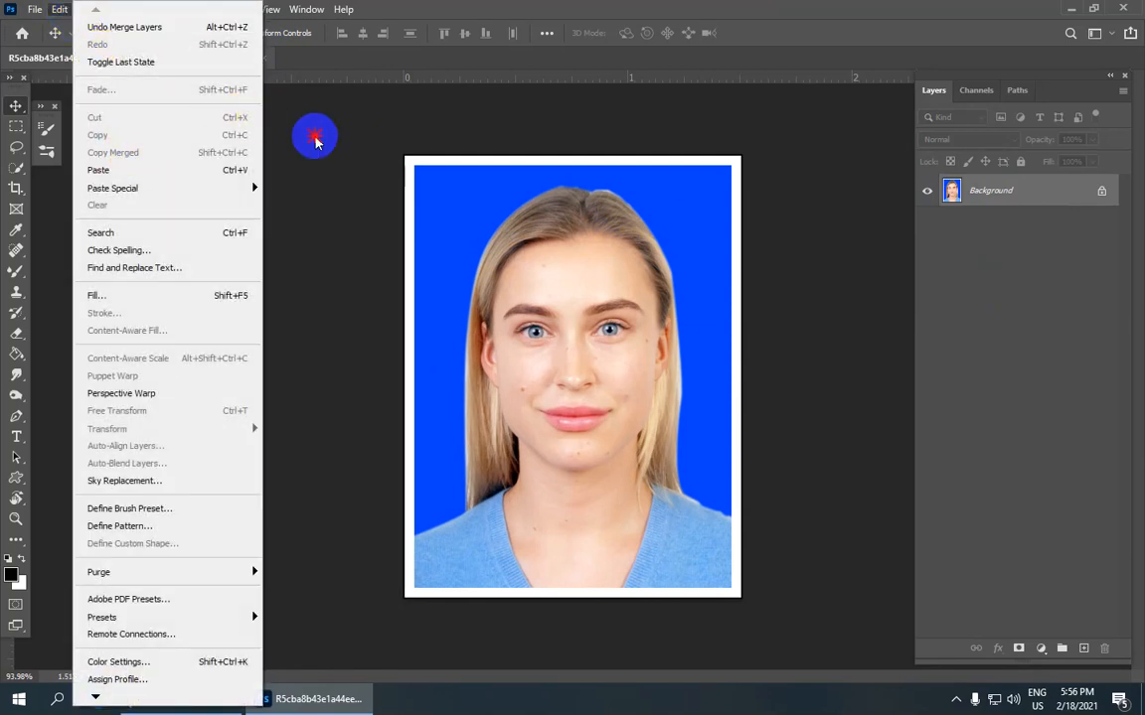
{"action": "left_click", "coordinate": [507, 202]}
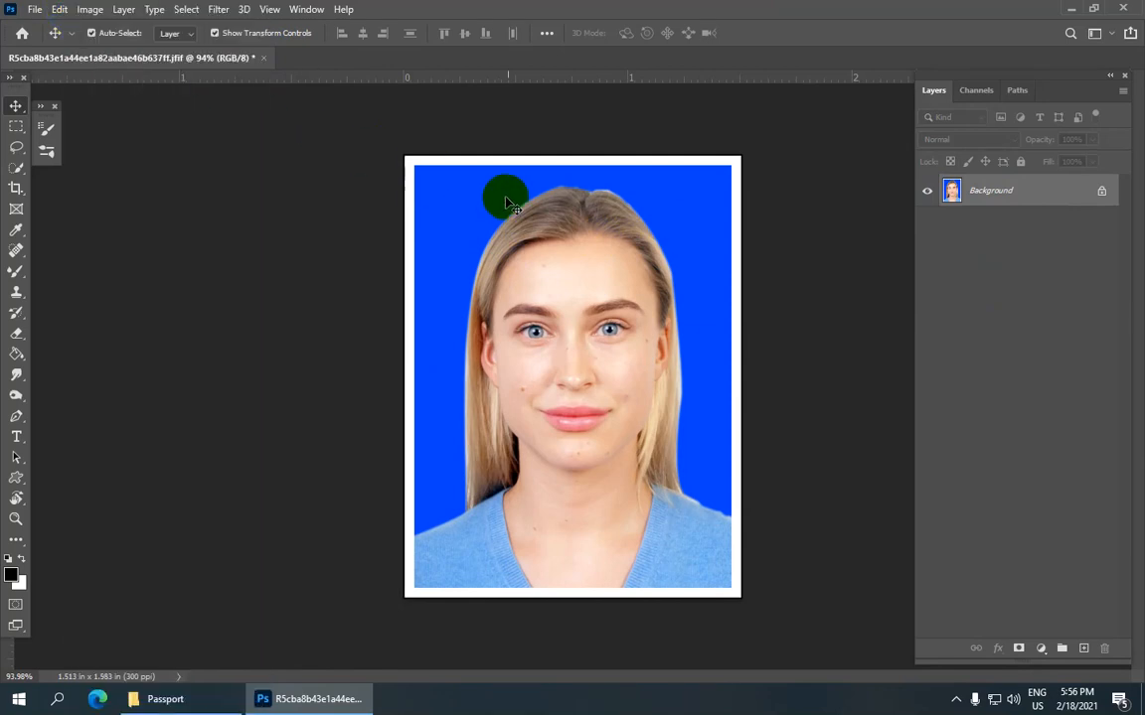
{"action": "left_click", "coordinate": [186, 11]}
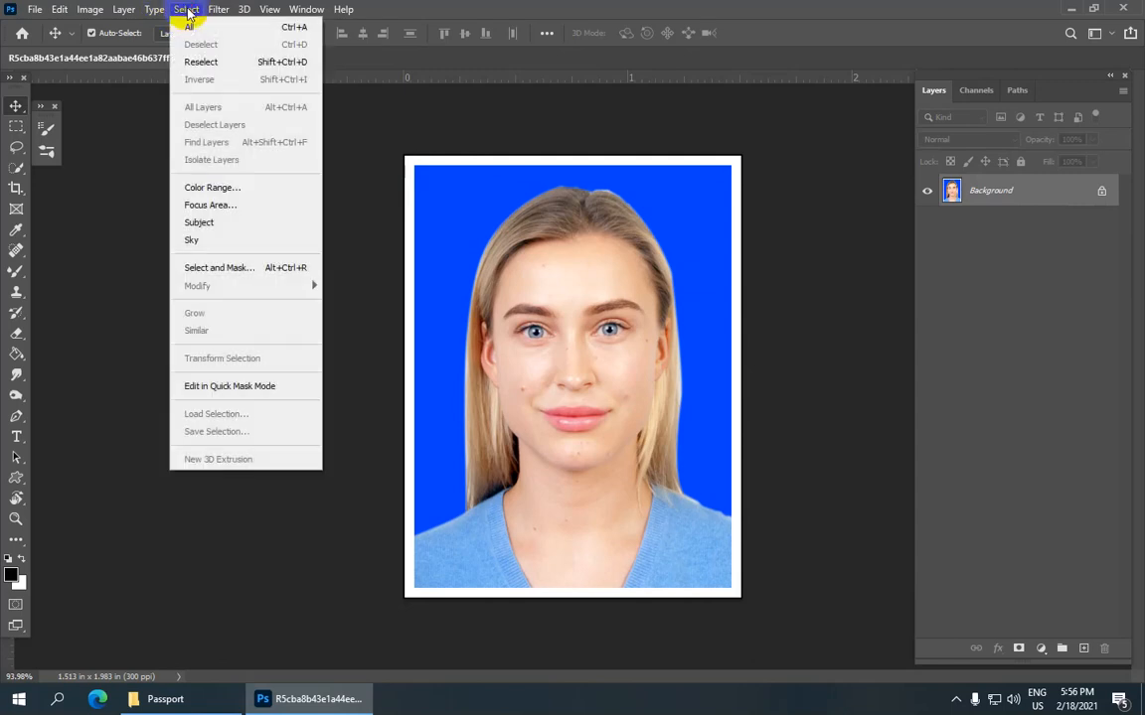
{"action": "left_click", "coordinate": [250, 34]}
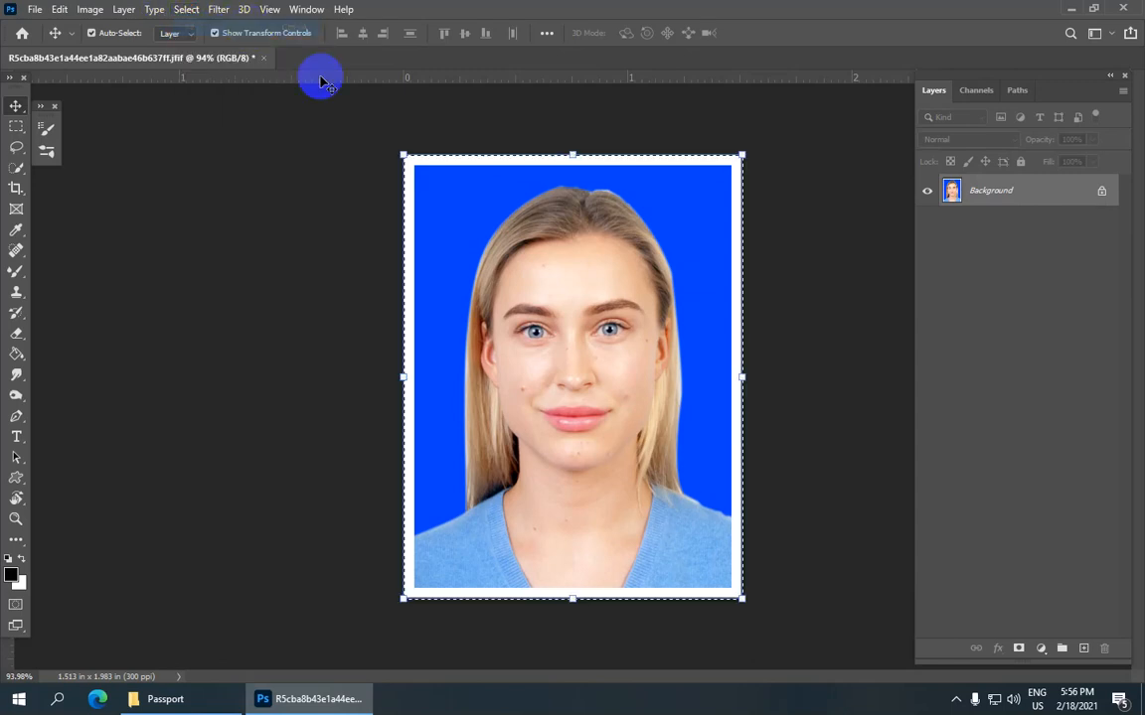
{"action": "left_click", "coordinate": [69, 11]}
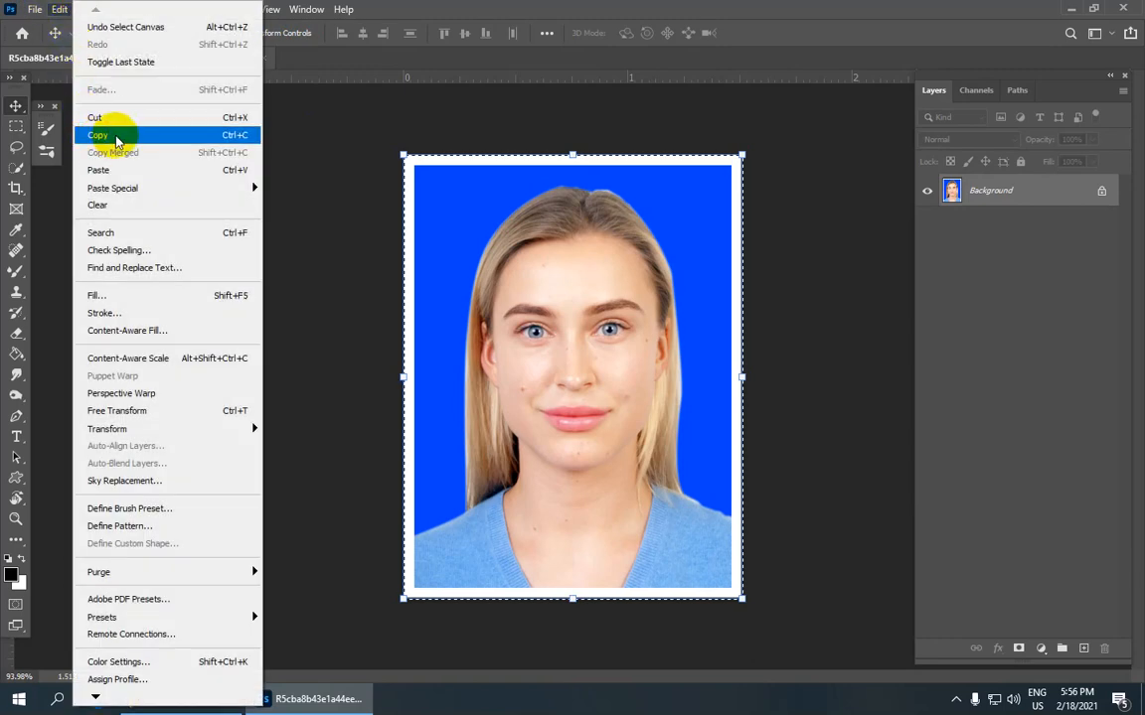
{"action": "left_click", "coordinate": [116, 136]}
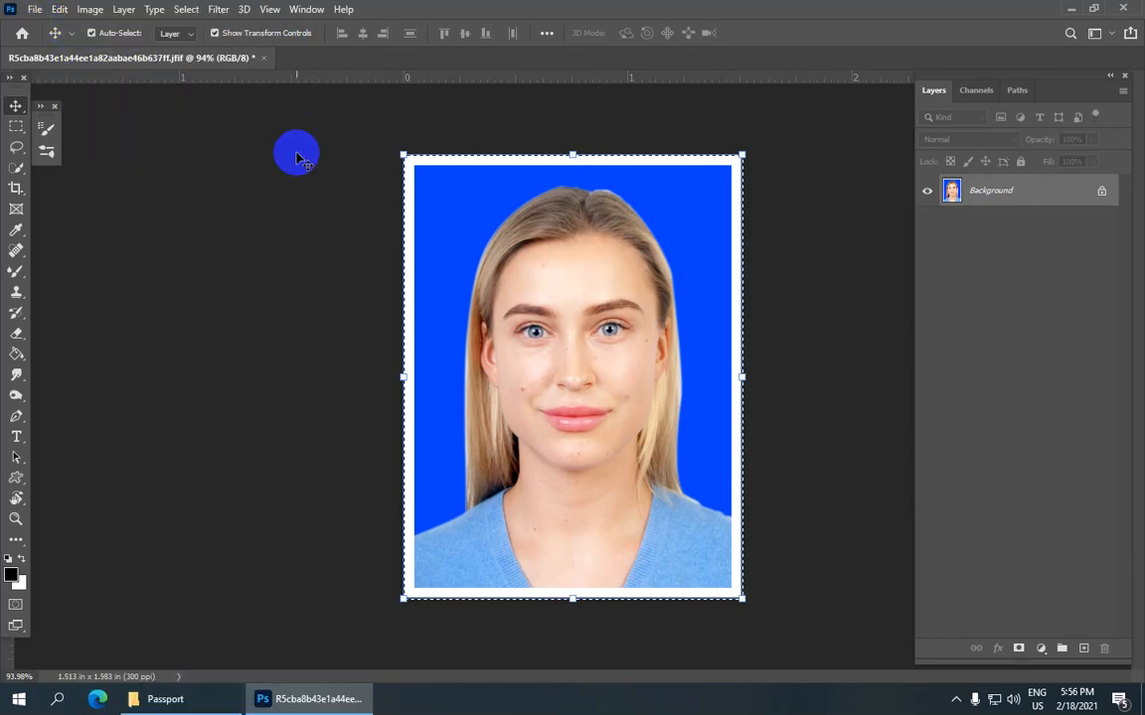
{"action": "key", "text": "ctrl+0"}
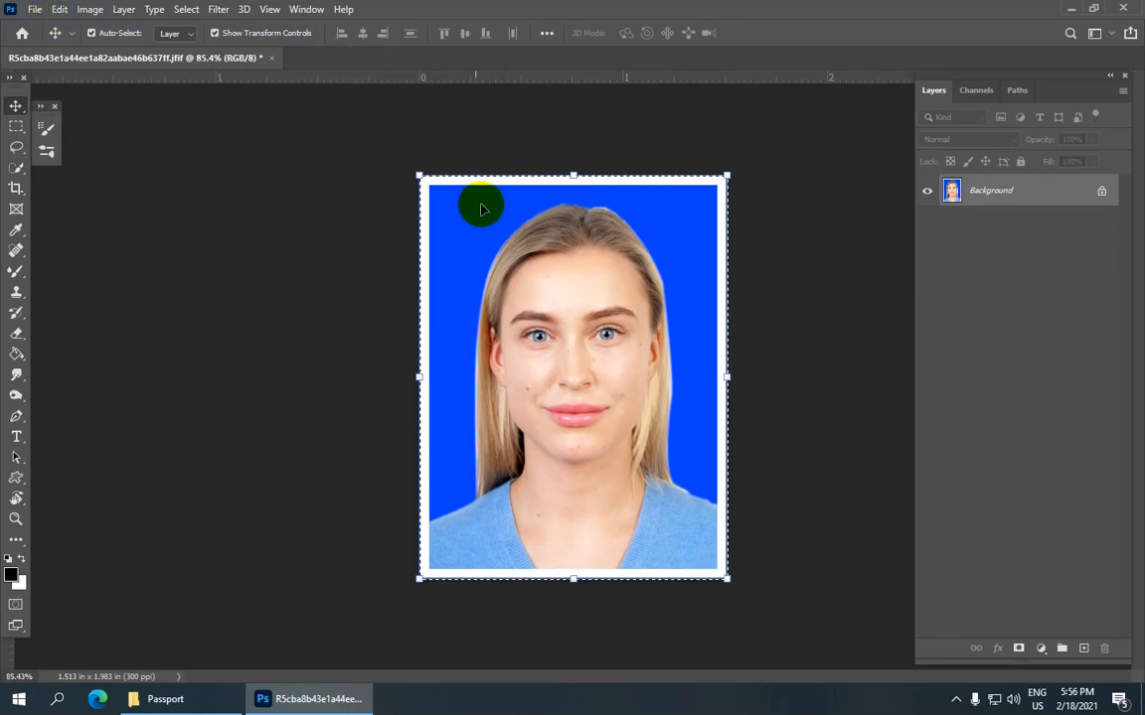
- Create a new document from the Portrait, 4 x 6 photo preset at 300 pixels per inch with white background contents
{"action": "left_click", "coordinate": [37, 9]}
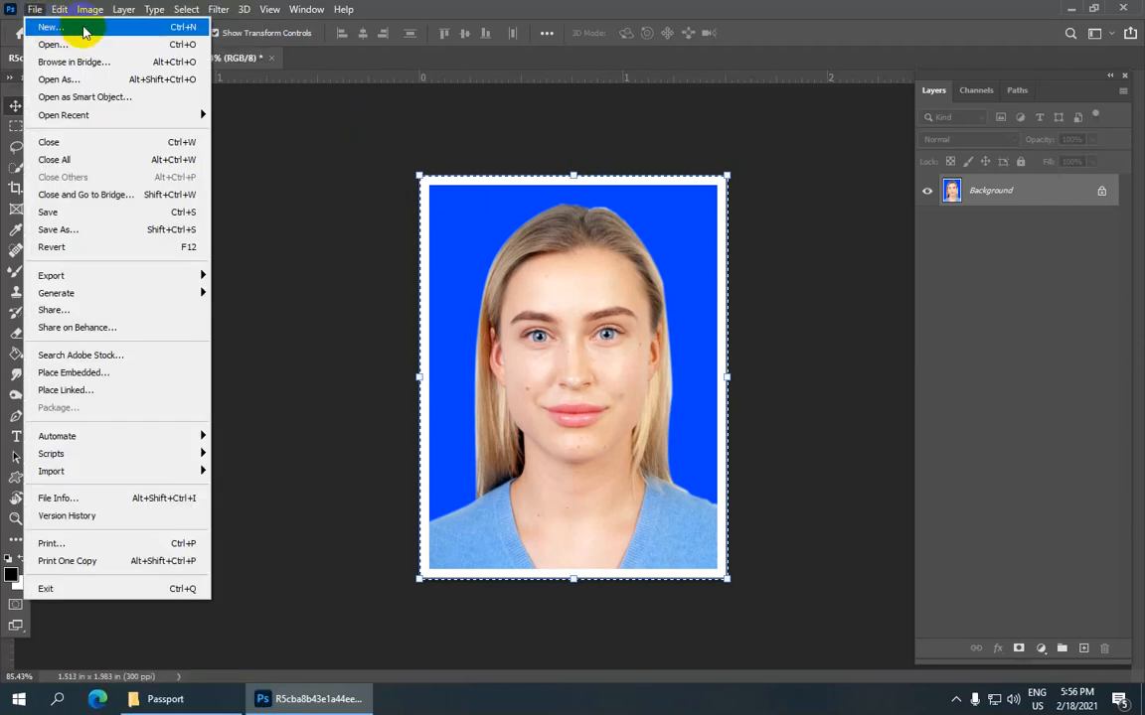
{"action": "left_click", "coordinate": [87, 30]}
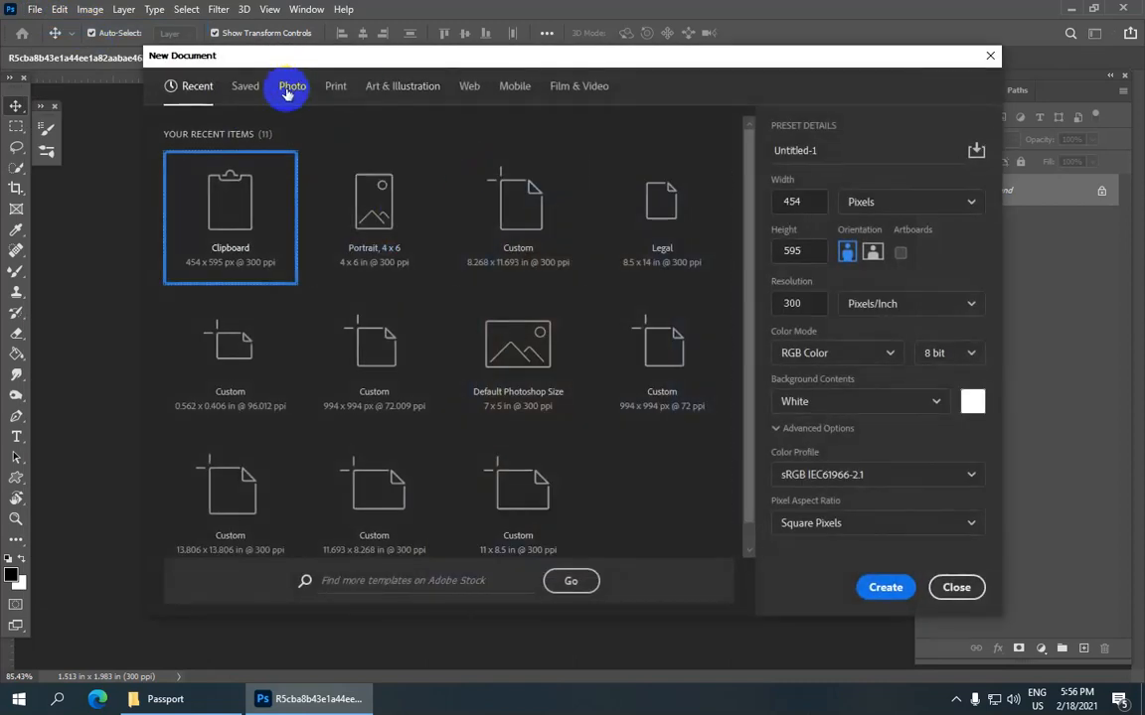
{"action": "left_click", "coordinate": [292, 87]}
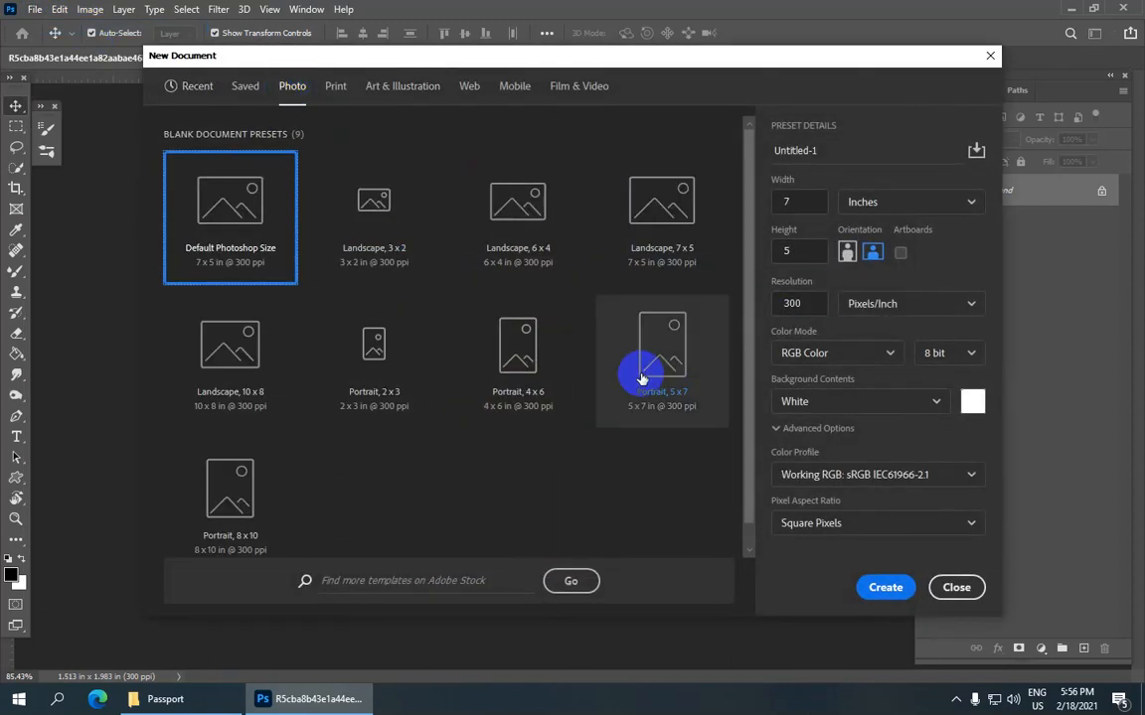
{"action": "scroll", "coordinate": [596, 328], "scroll_direction": "down", "scroll_amount": 1}
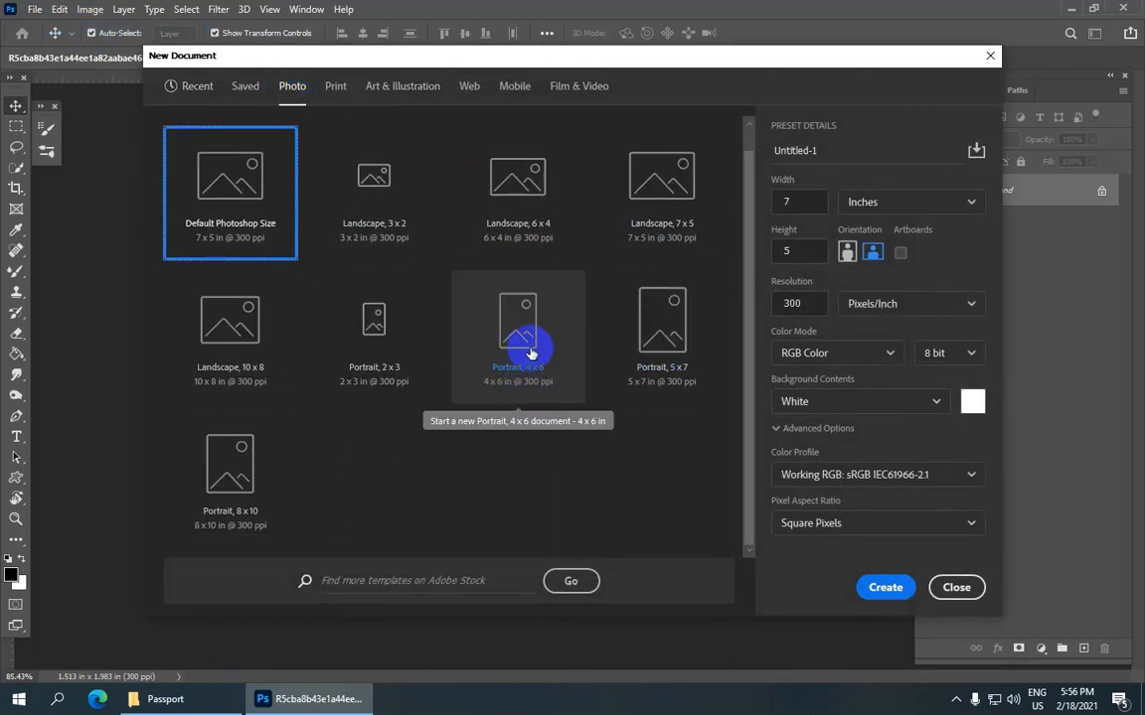
{"action": "left_click", "coordinate": [532, 350]}
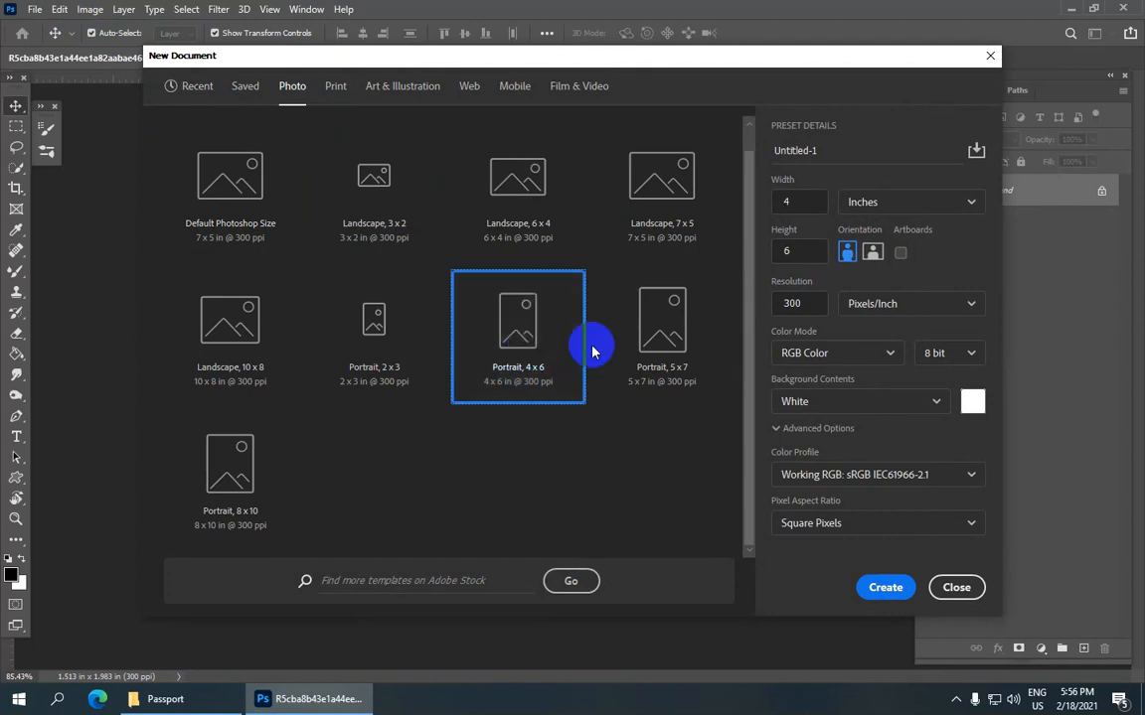
{"action": "left_click", "coordinate": [883, 588]}
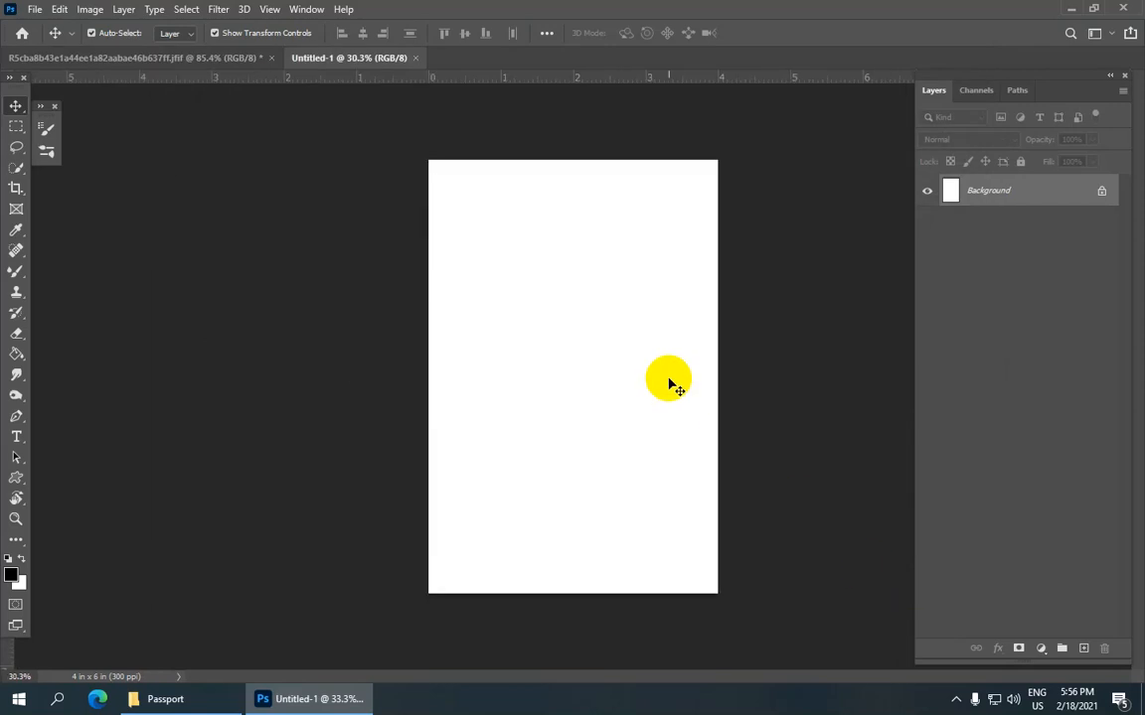
{"action": "key", "text": "ctrl+plus"}
- Paste the copied portrait into the new 4 x 6 document and move it into the page's upper-left corner
{"action": "left_click", "coordinate": [239, 59]}
{"action": "left_click", "coordinate": [241, 60]}
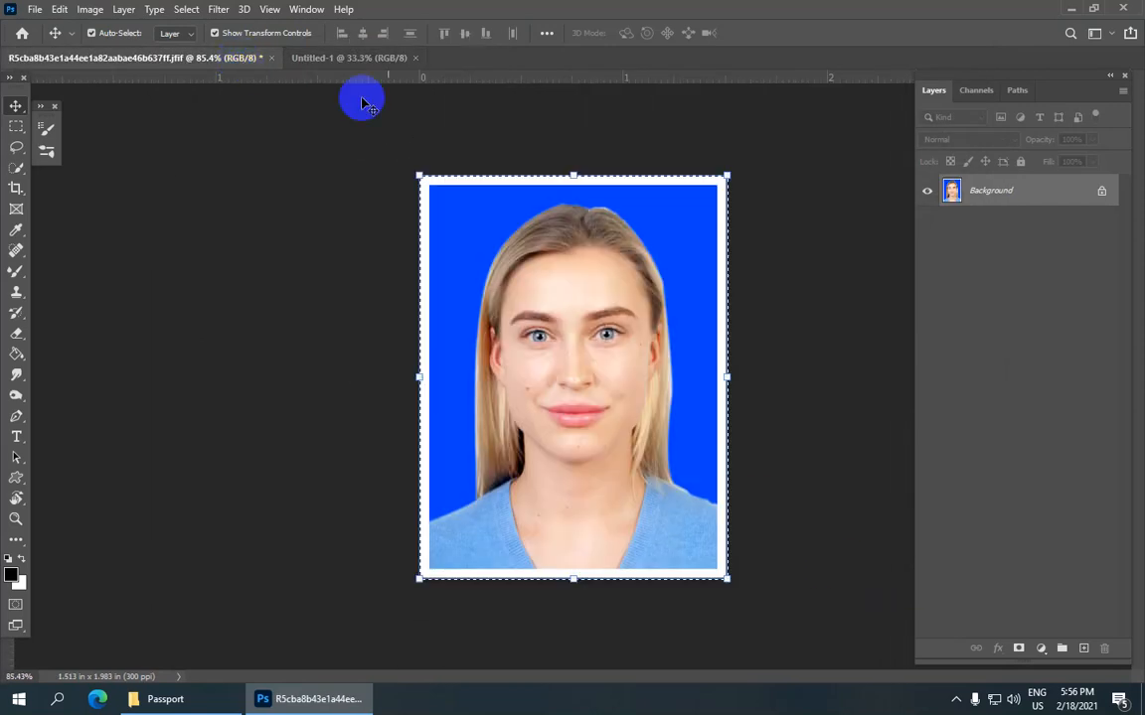
{"action": "left_click", "coordinate": [355, 59]}
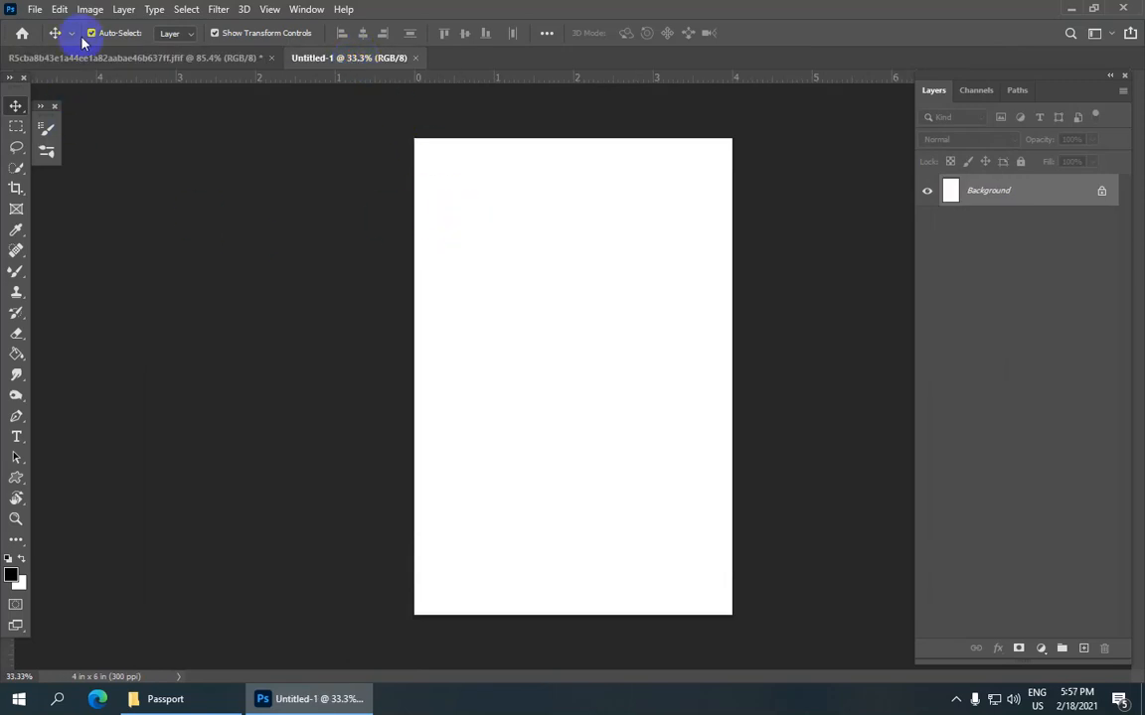
{"action": "left_click", "coordinate": [63, 10]}
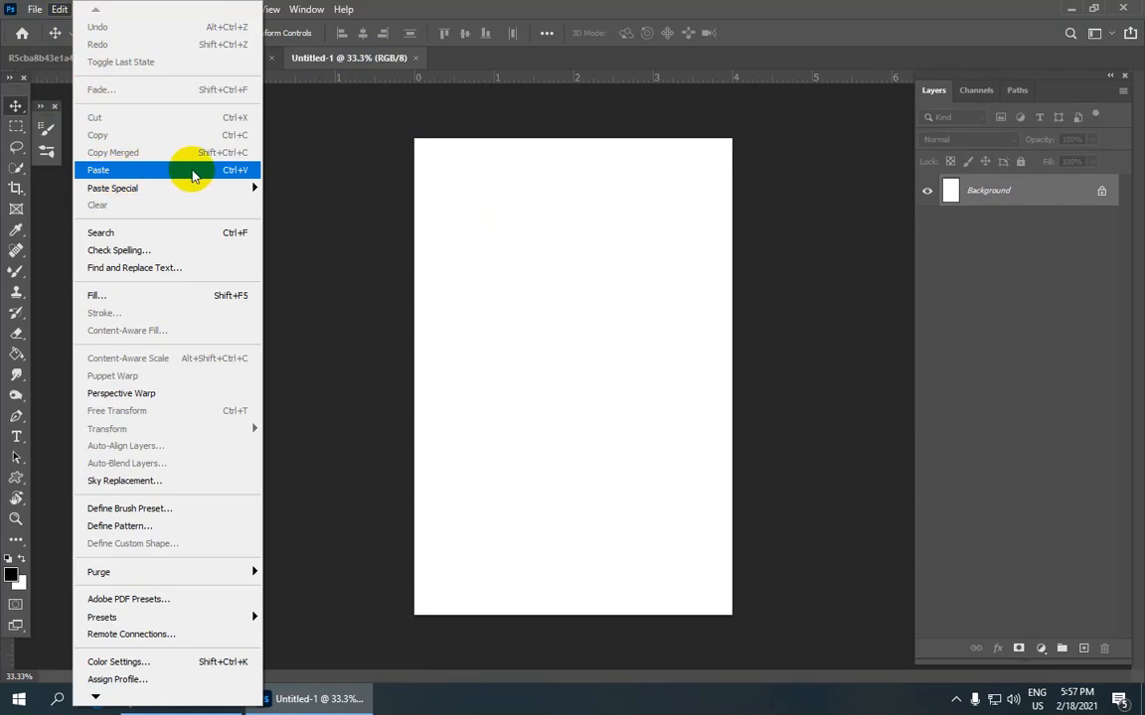
{"action": "left_click", "coordinate": [193, 172]}
{"action": "scroll", "coordinate": [564, 340], "scroll_direction": "up", "scroll_amount": 3}
{"action": "scroll", "coordinate": [557, 357], "scroll_direction": "down", "scroll_amount": 3}
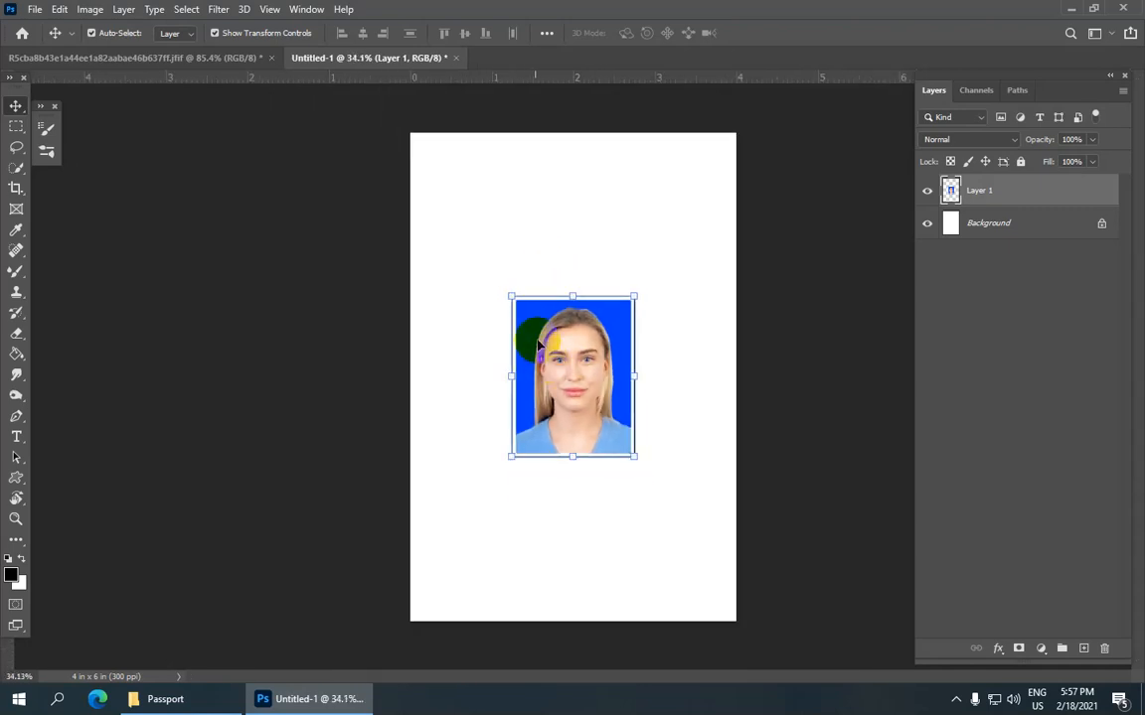
{"action": "left_click_drag", "start_coordinate": [560, 345], "coordinate": [459, 178]}
{"action": "scroll", "coordinate": [439, 158], "scroll_direction": "up", "scroll_amount": 2}
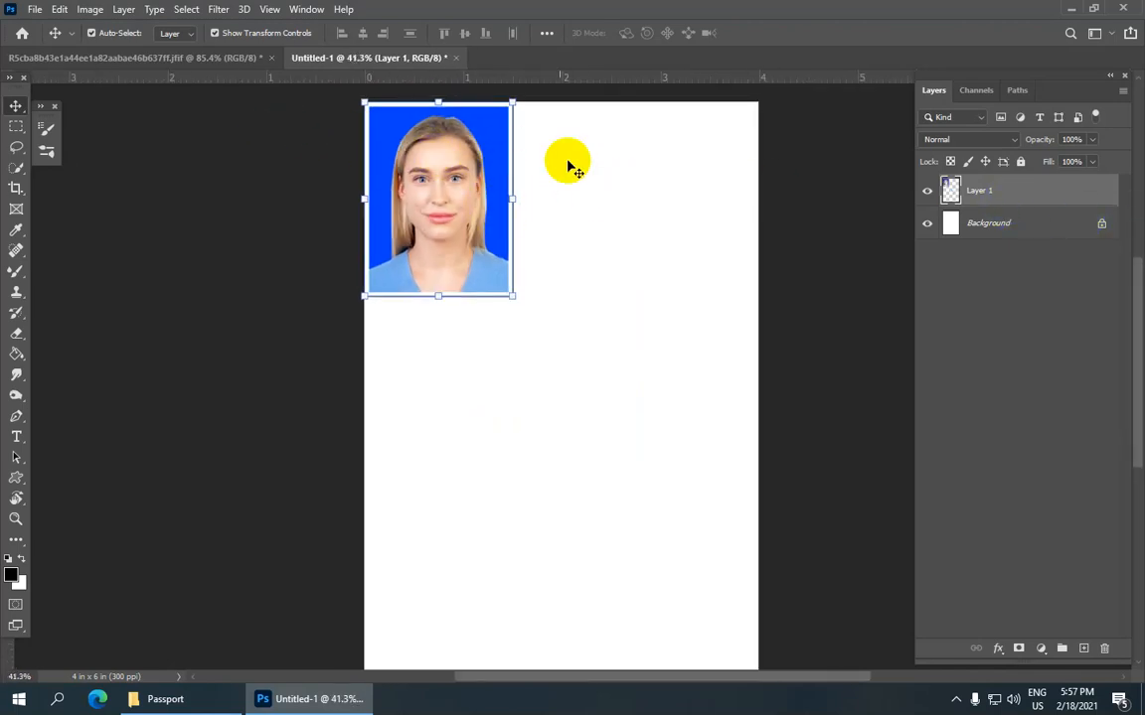
- Duplicate the portrait beside the original, leaving a narrow gap, and merge the two portrait layers into one
{"action": "scroll", "coordinate": [409, 199], "scroll_direction": "down", "scroll_amount": 1}
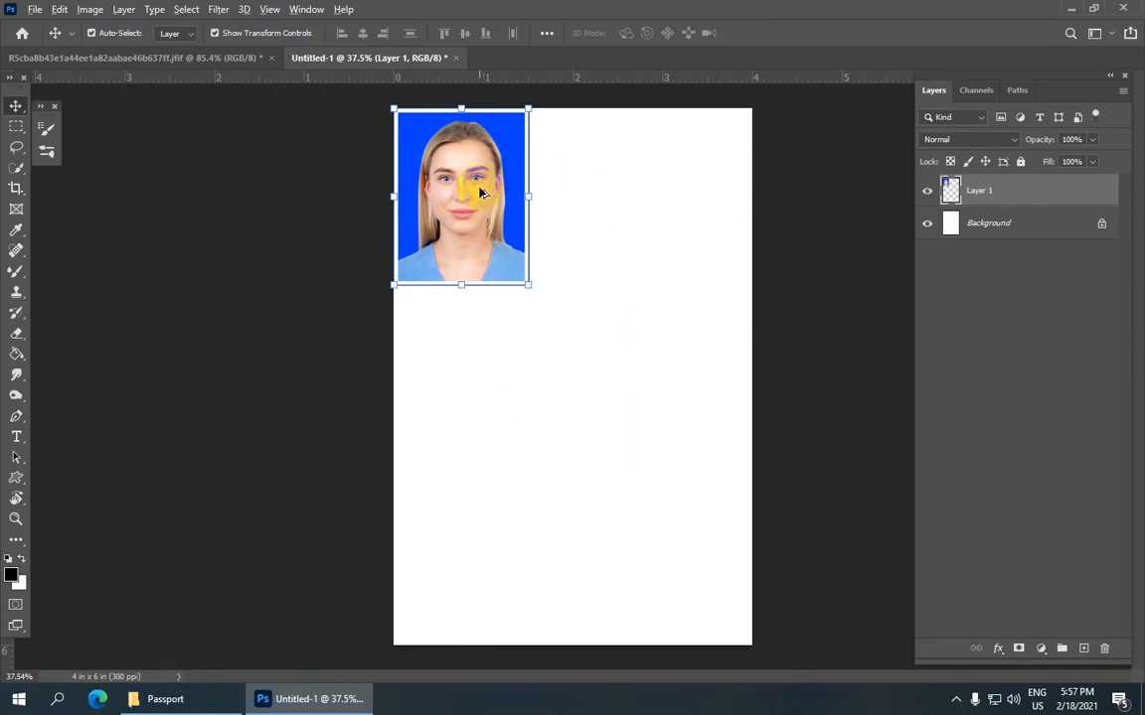
{"action": "left_click_drag", "start_coordinate": [478, 189], "coordinate": [622, 203]}
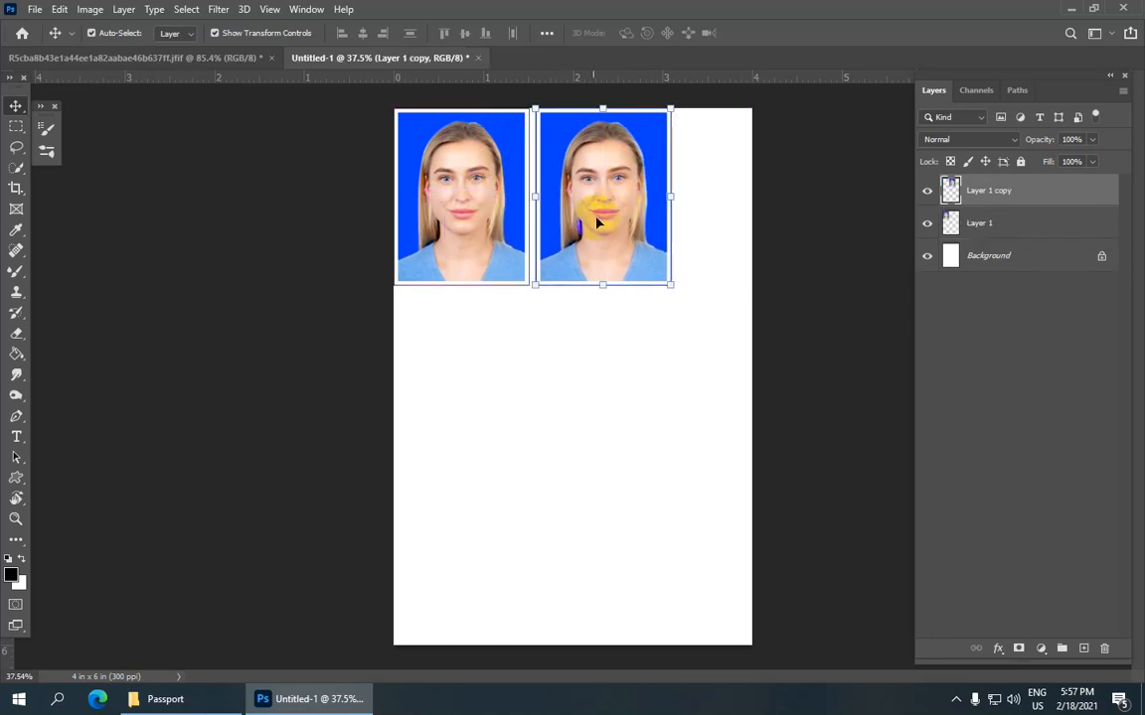
{"action": "key", "text": "ctrl+0"}
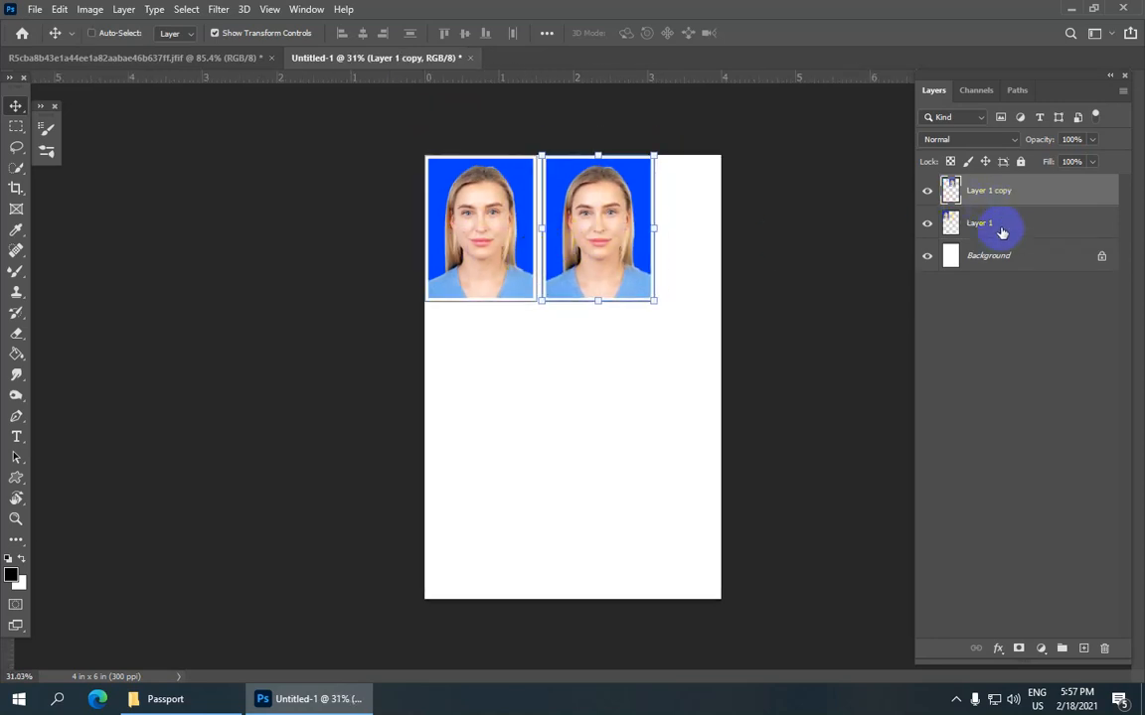
{"action": "left_click", "coordinate": [1001, 232], "text": "shift"}
{"action": "left_click", "coordinate": [107, 33]}
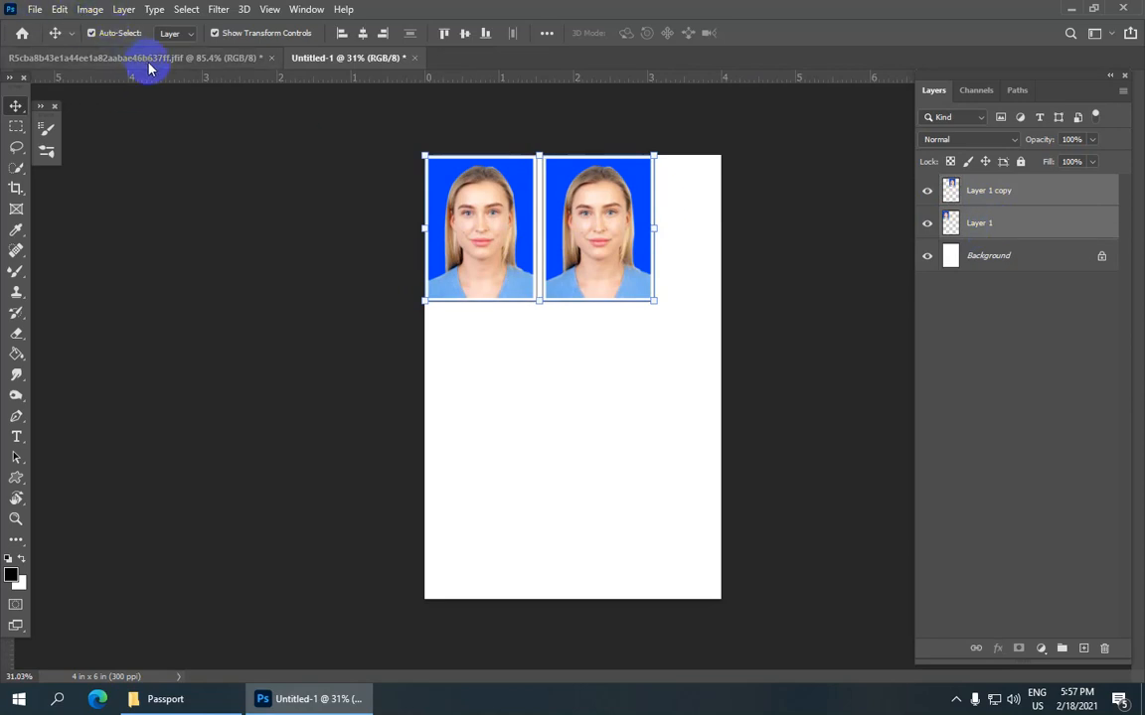
{"action": "key", "text": "ctrl+e"}
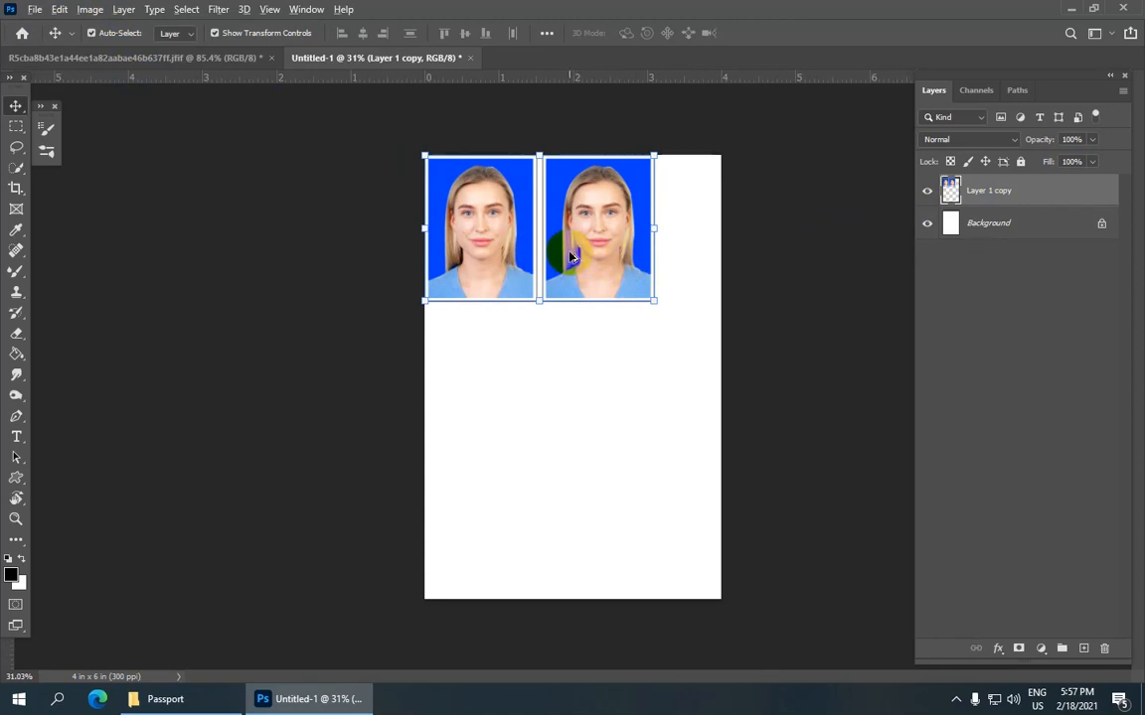
- Duplicate the two-portrait row twice straight down to make three rows filling the height of the page
{"action": "left_click_drag", "start_coordinate": [560, 247], "coordinate": [563, 401]}
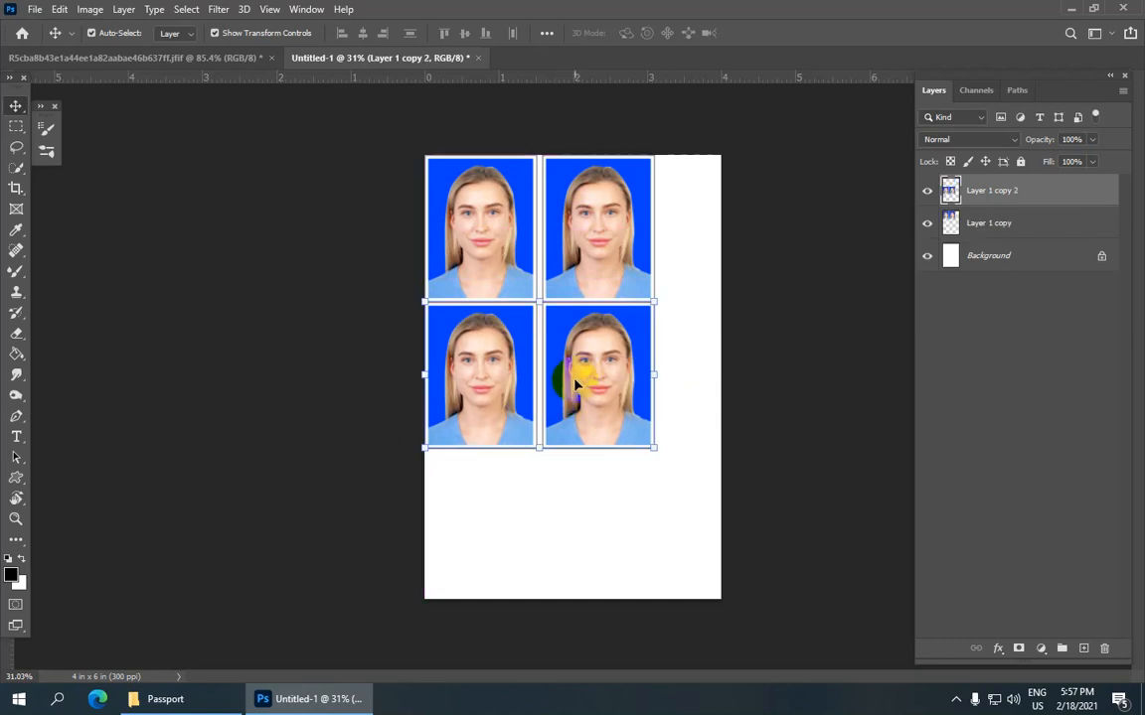
{"action": "left_click_drag", "start_coordinate": [575, 384], "coordinate": [574, 538]}
{"action": "scroll", "coordinate": [576, 502], "scroll_direction": "down", "scroll_amount": 2}
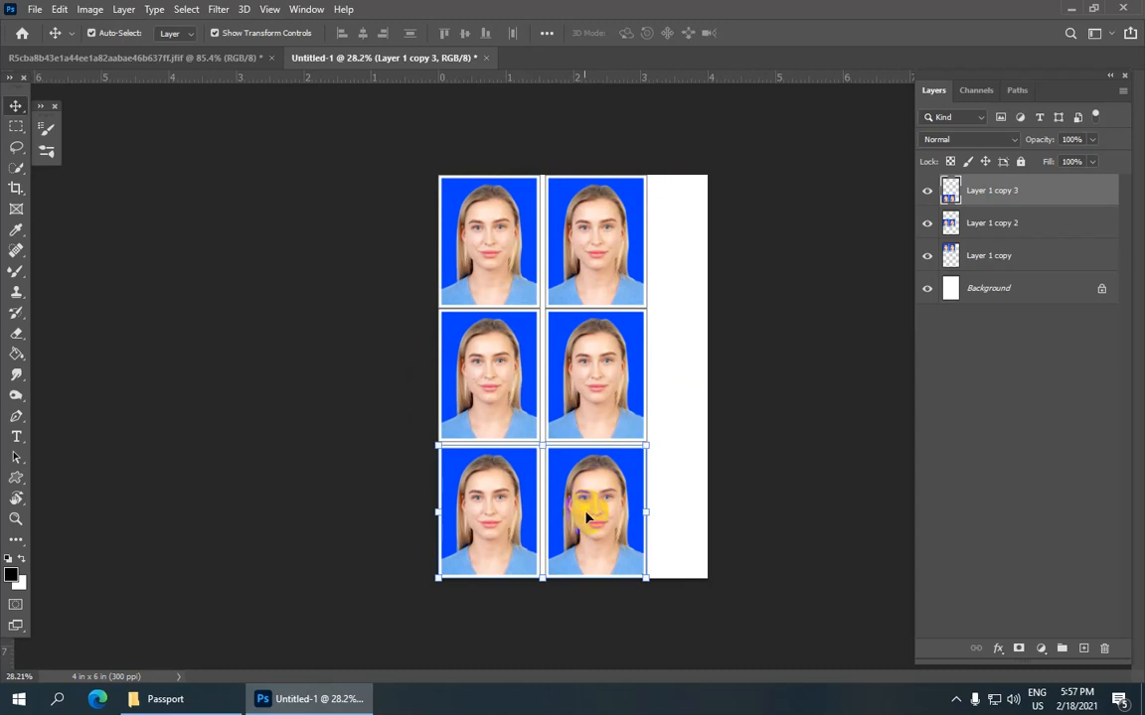
{"action": "scroll", "coordinate": [621, 366], "scroll_direction": "down", "scroll_amount": 1}
{"action": "scroll", "coordinate": [538, 301], "scroll_direction": "down", "scroll_amount": 1}
{"action": "scroll", "coordinate": [549, 301], "scroll_direction": "up", "scroll_amount": 2}
{"action": "scroll", "coordinate": [547, 286], "scroll_direction": "down", "scroll_amount": 1}
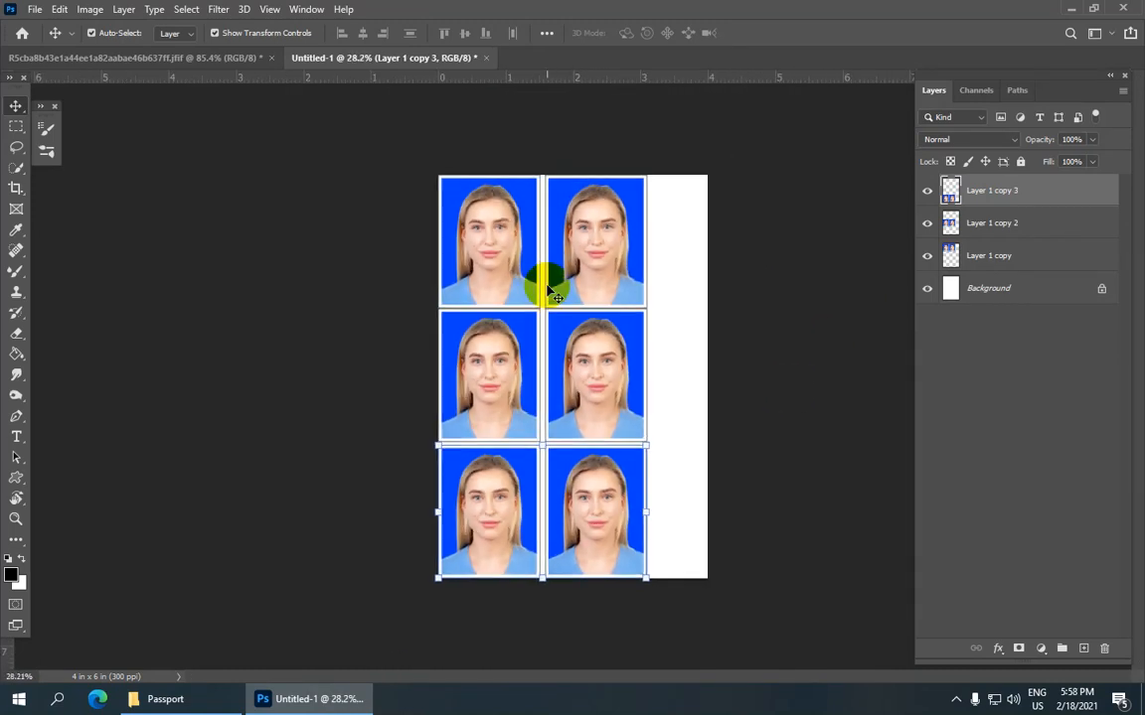
- Select all three portrait row layers, leaving out the Background, and merge them into a single layer
{"action": "scroll", "coordinate": [554, 297], "scroll_direction": "up", "scroll_amount": 3}
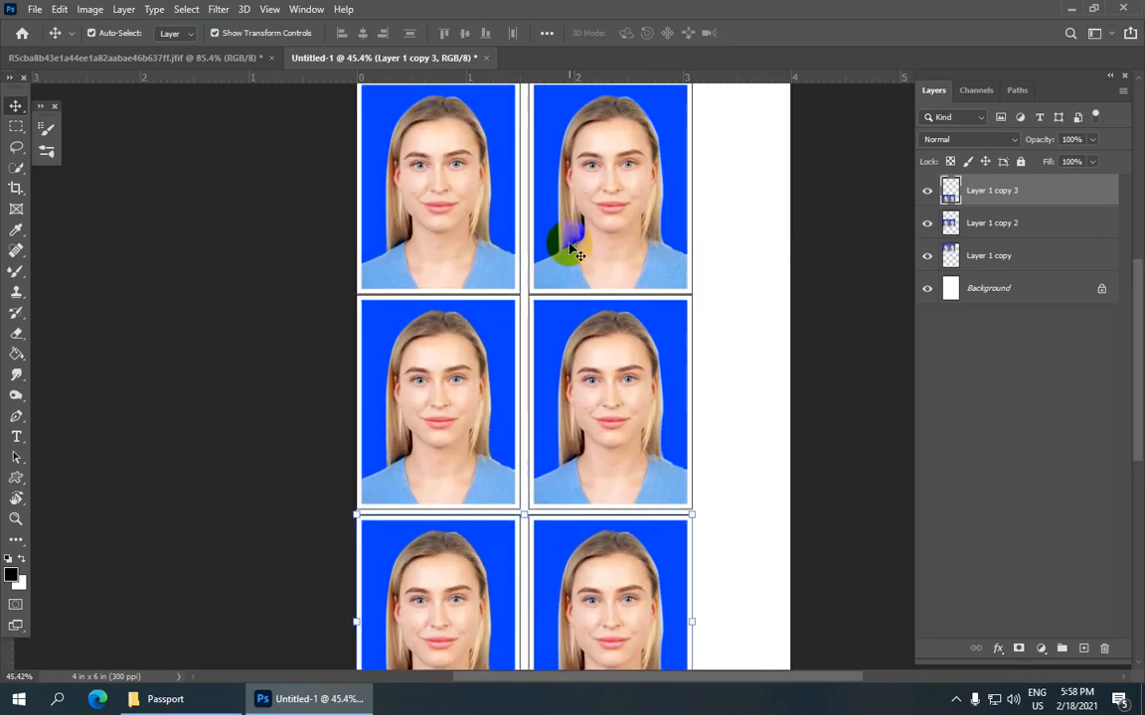
{"action": "left_click_drag", "start_coordinate": [576, 388], "coordinate": [555, 468]}
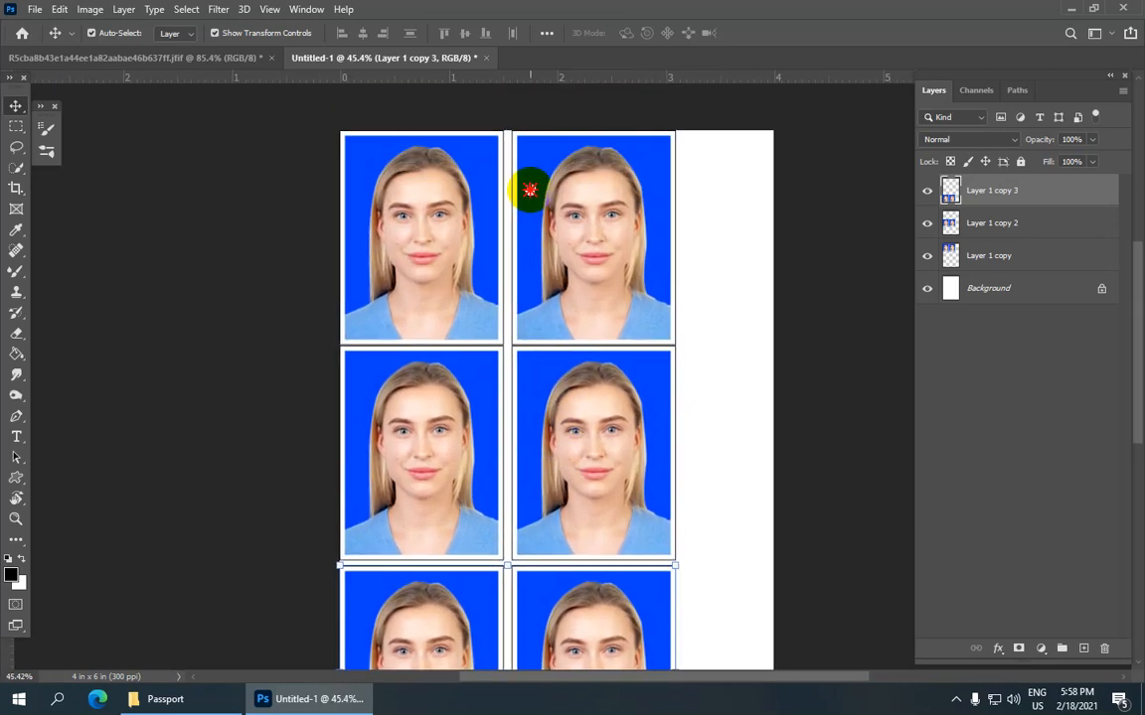
{"action": "scroll", "coordinate": [531, 256], "scroll_direction": "down", "scroll_amount": 3}
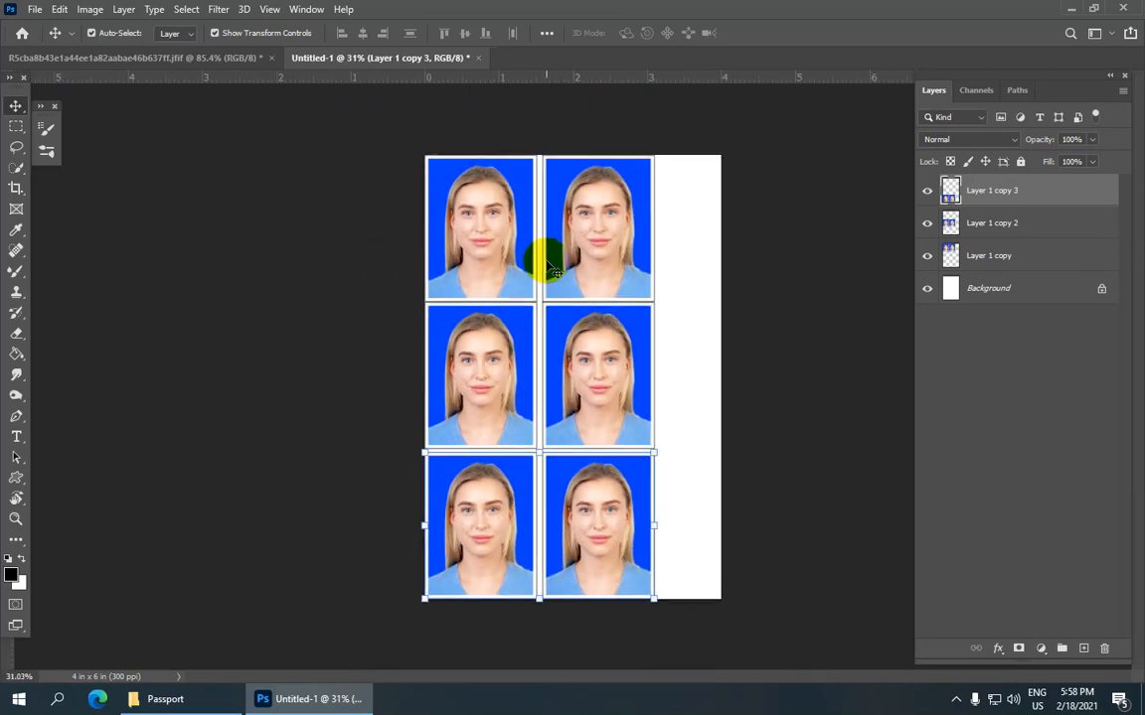
{"action": "scroll", "coordinate": [549, 266], "scroll_direction": "up", "scroll_amount": 1}
{"action": "left_click", "coordinate": [988, 261], "text": "shift"}
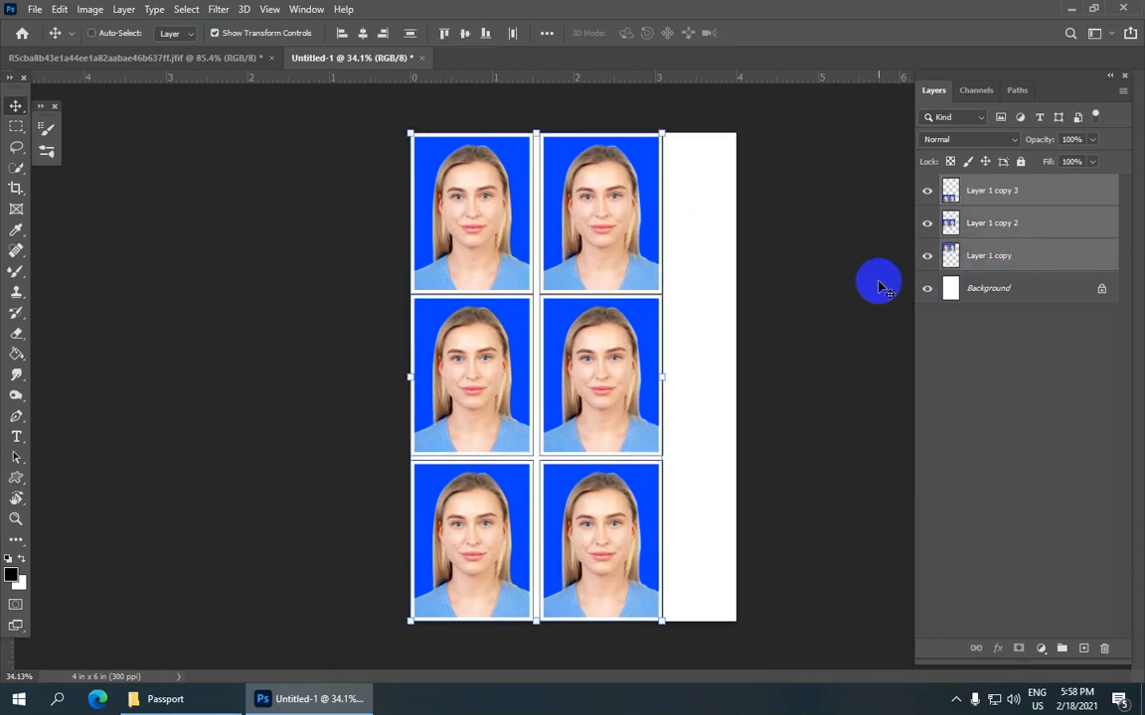
{"action": "key", "text": "ctrl+e"}
{"action": "scroll", "coordinate": [639, 242], "scroll_direction": "down", "scroll_amount": 1}
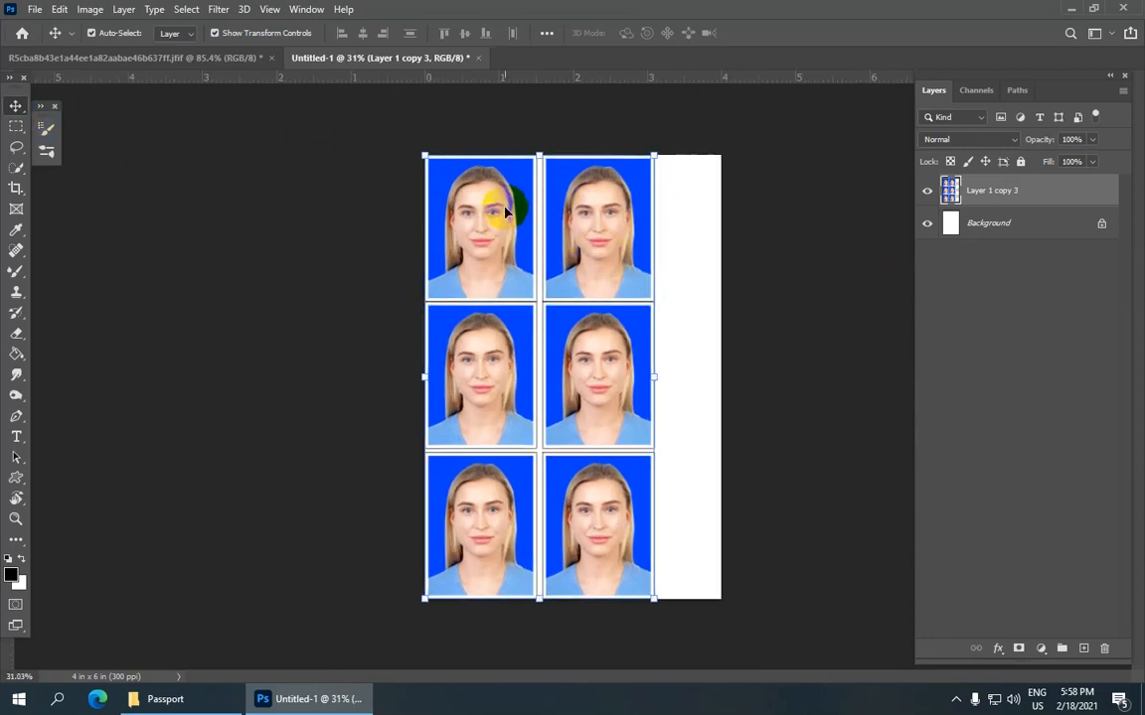
- Move the merged block of six portraits horizontally away from the page's left edge, keeping its vertical position
{"action": "scroll", "coordinate": [467, 187], "scroll_direction": "up", "scroll_amount": 1}
{"action": "left_click", "coordinate": [538, 224]}
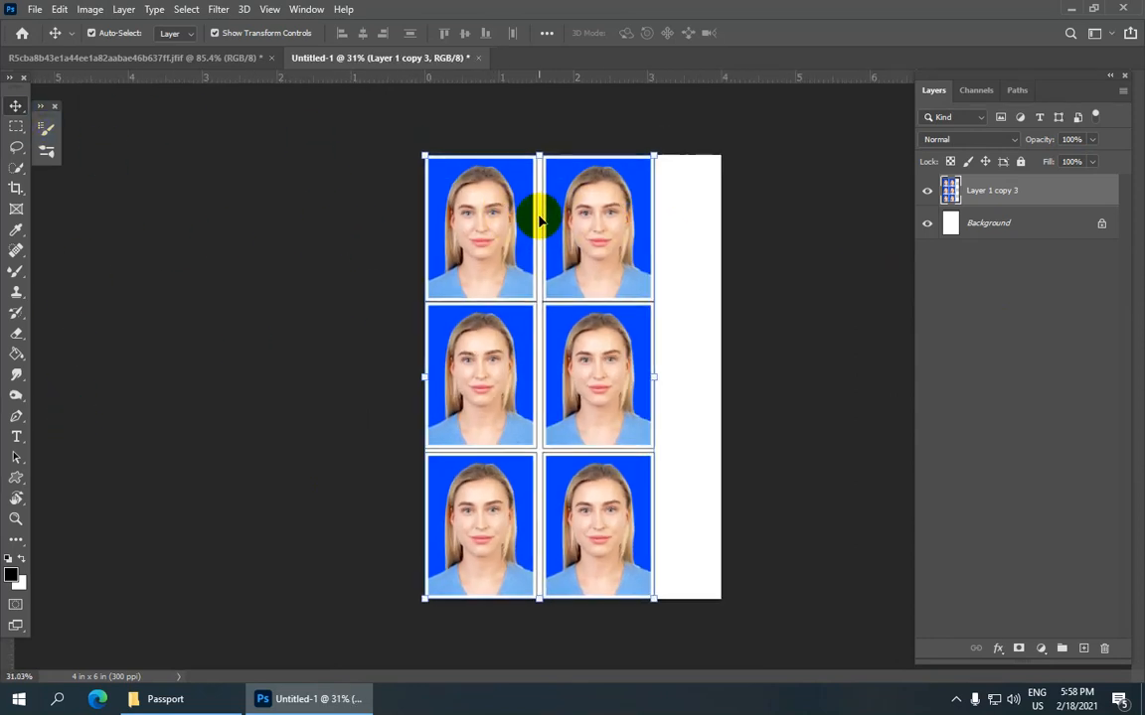
{"action": "scroll", "coordinate": [538, 217], "scroll_direction": "up", "scroll_amount": 1}
{"action": "scroll", "coordinate": [557, 250], "scroll_direction": "down", "scroll_amount": 1}
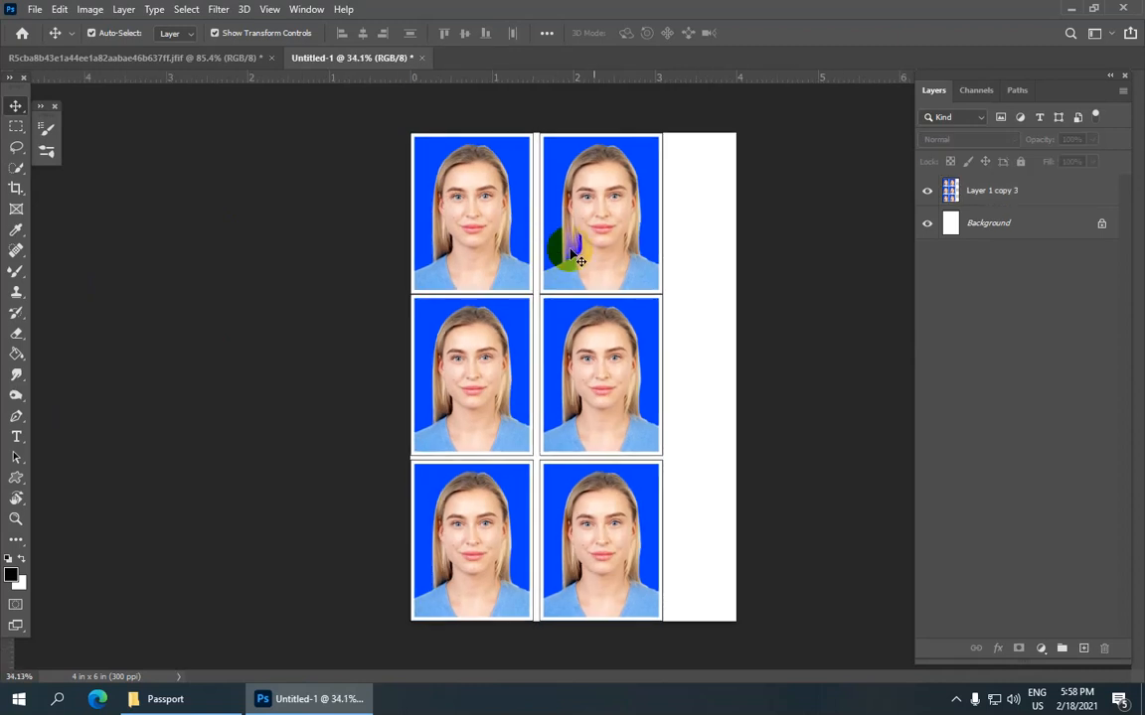
{"action": "left_click", "coordinate": [492, 217]}
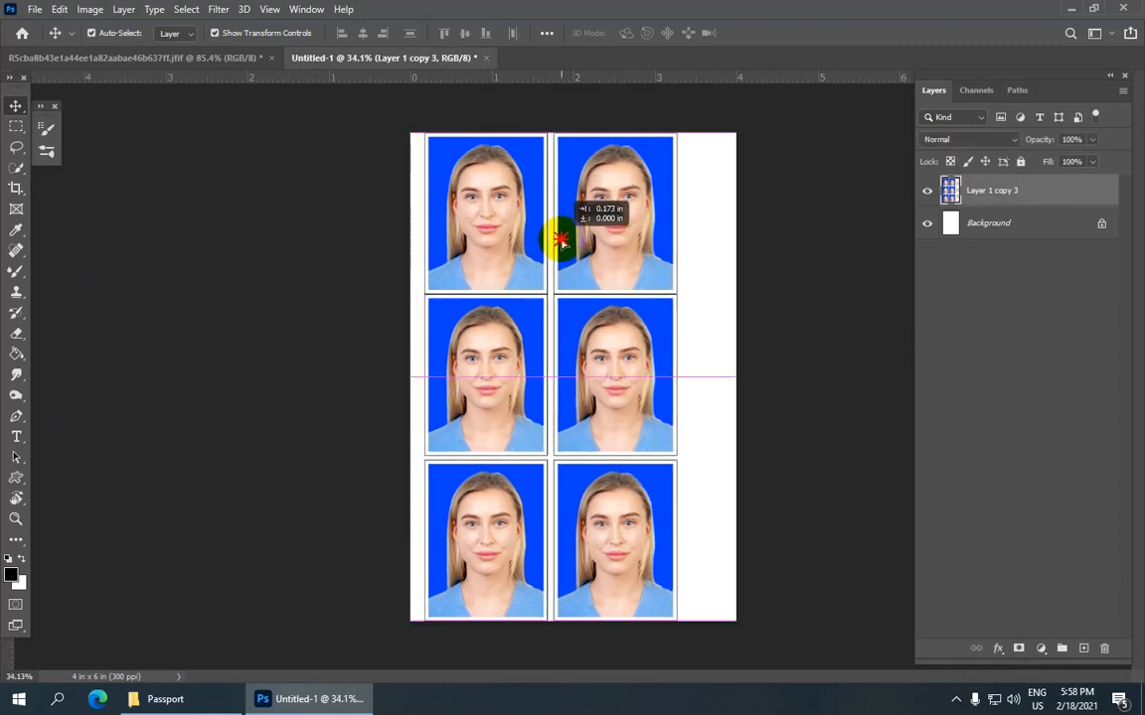